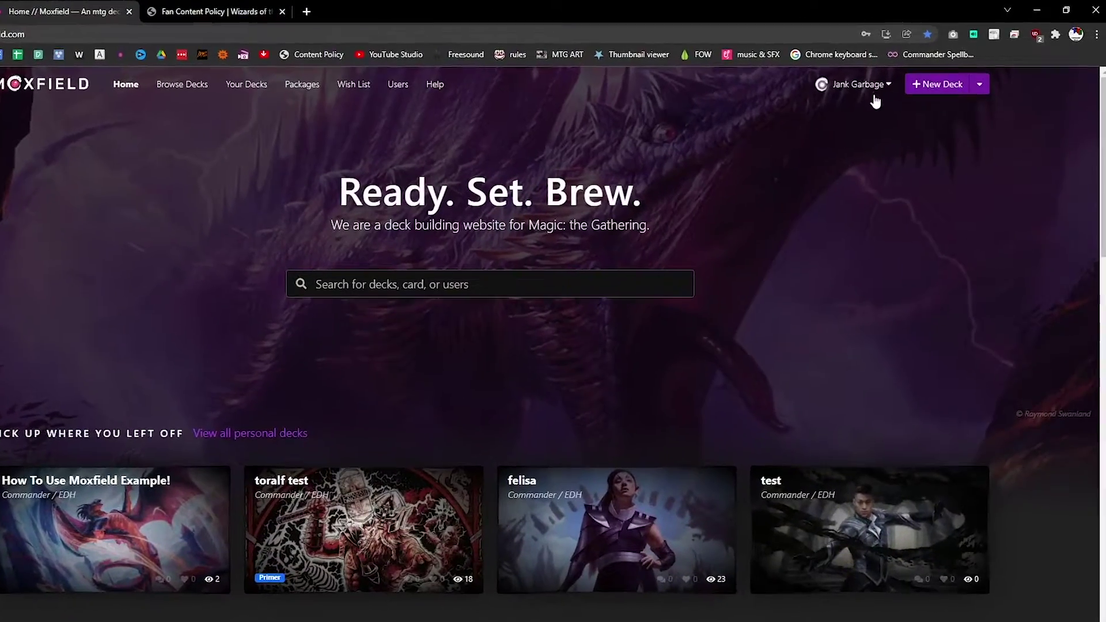
Start a new deck named "How to use Moxfield!" in the Commander / EDH format.
left_click(861, 85)
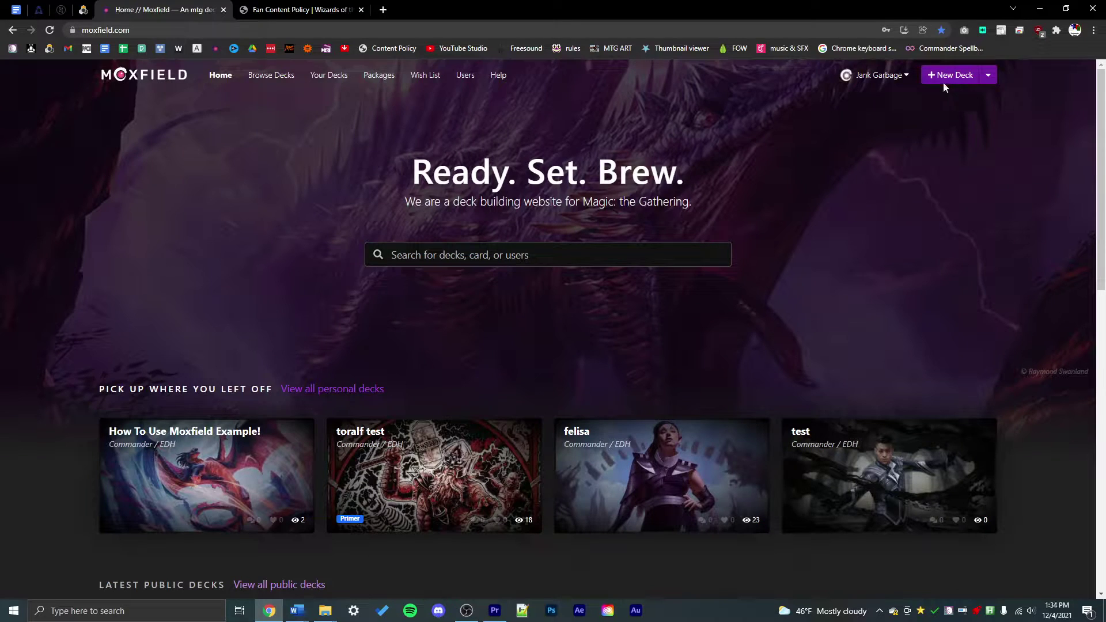
left_click(939, 78)
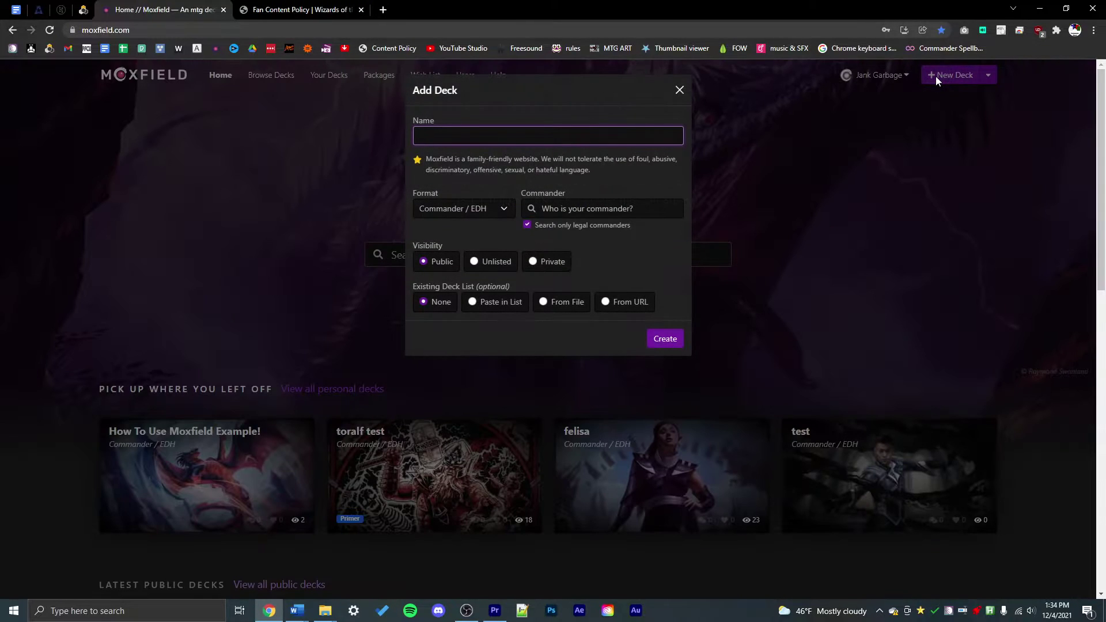
type("How to use Moxfield!")
left_click(497, 208)
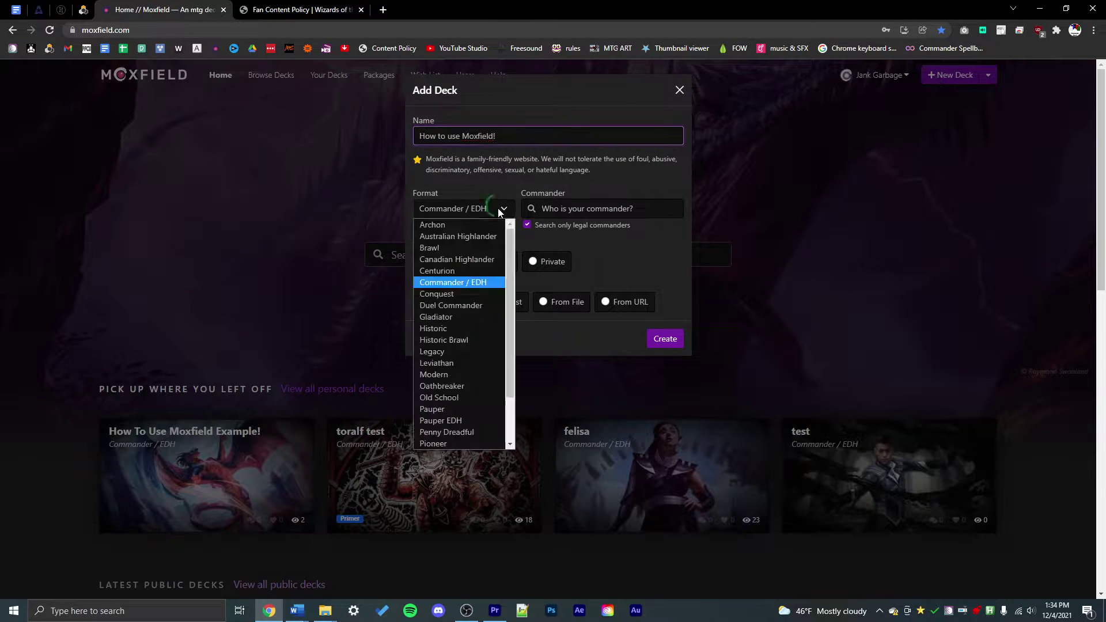
scroll(460, 341, "up", 5)
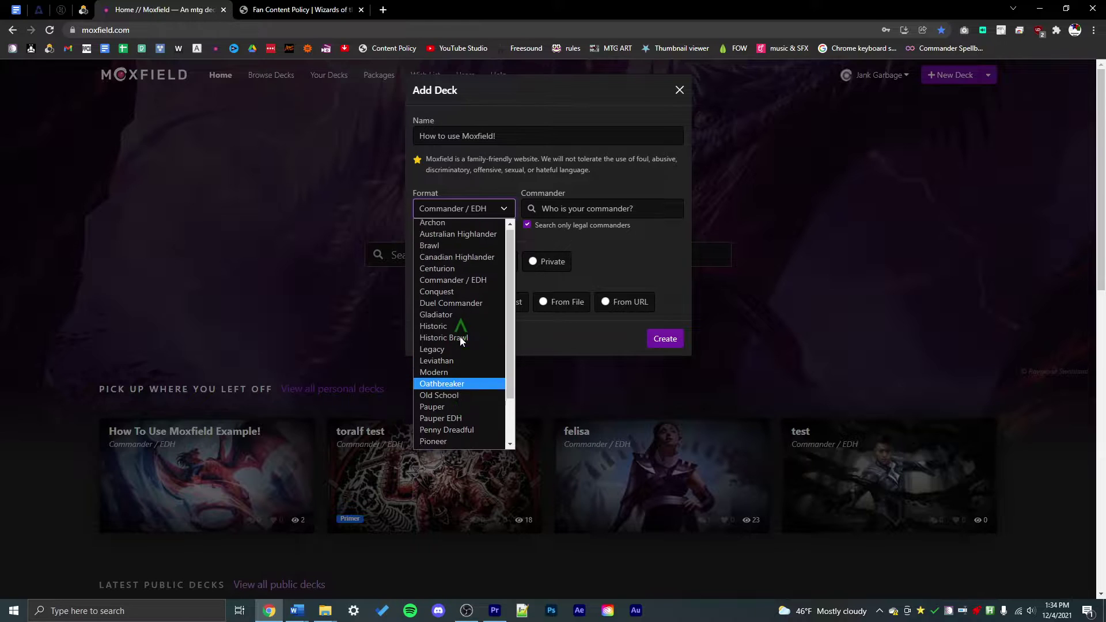
left_click(446, 283)
Try Galazeth Prismari as the new deck's commander and clear the commander field.
left_click(560, 210)
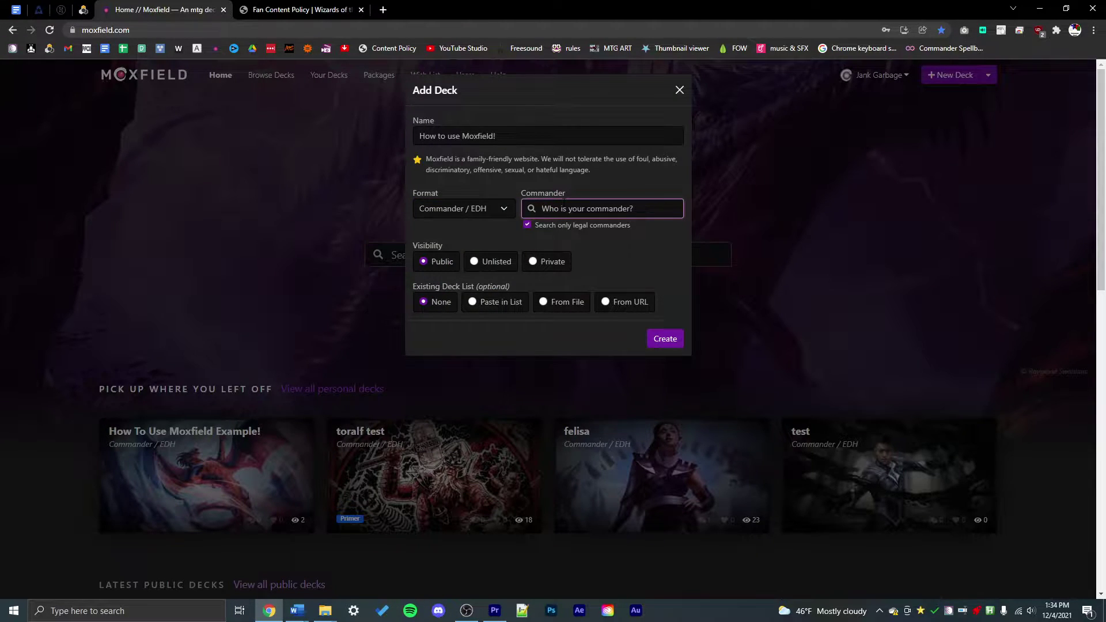
type("galazeth pri")
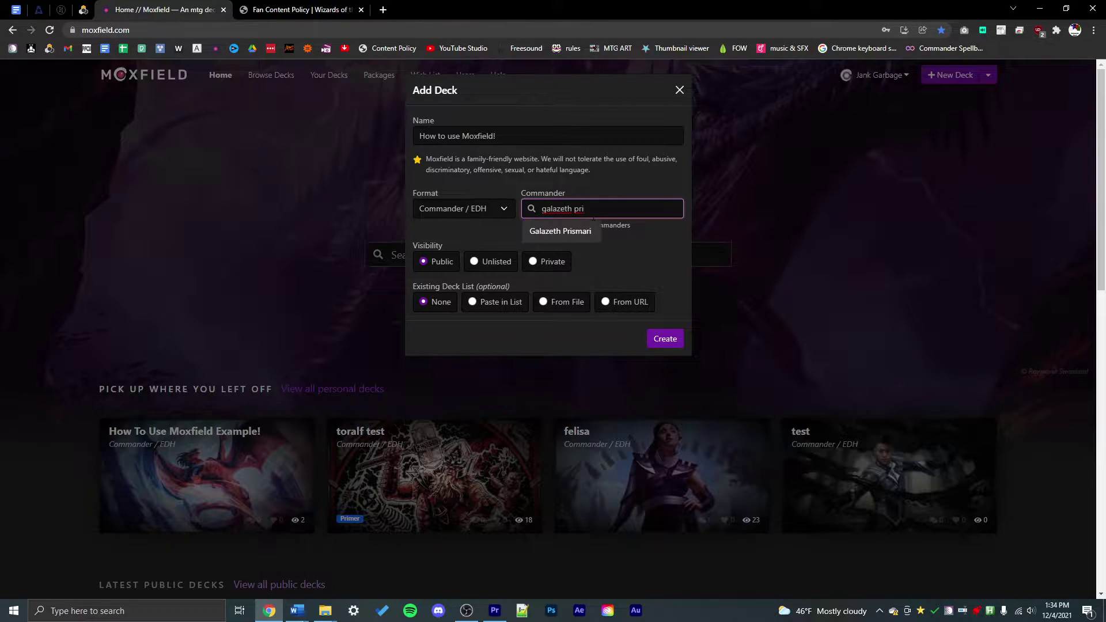
left_click(595, 230)
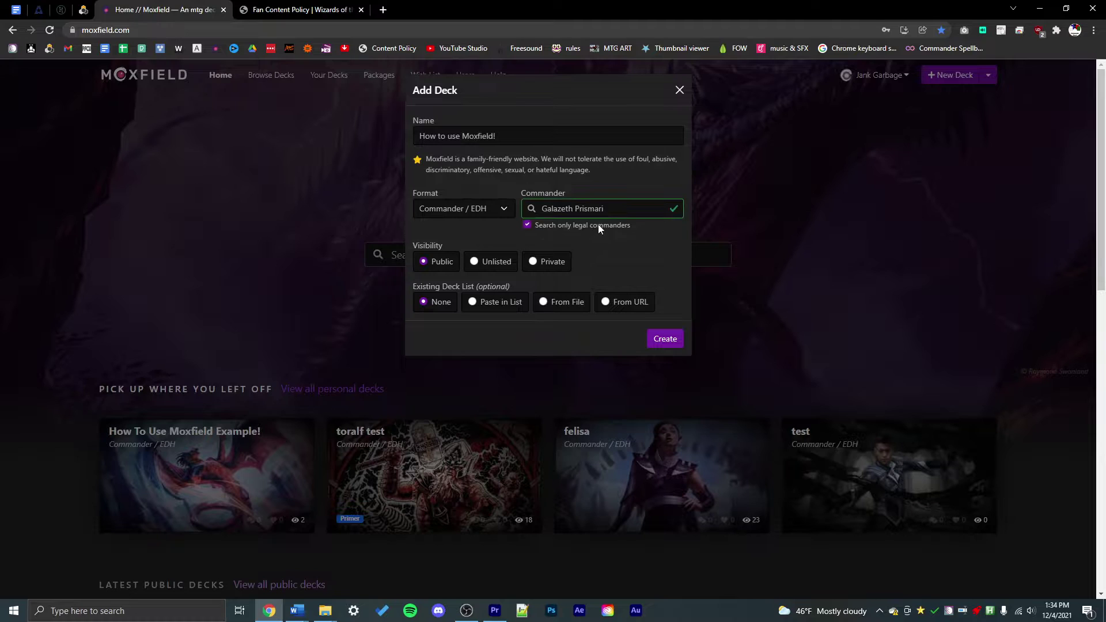
left_click_drag(621, 208, 216, 144)
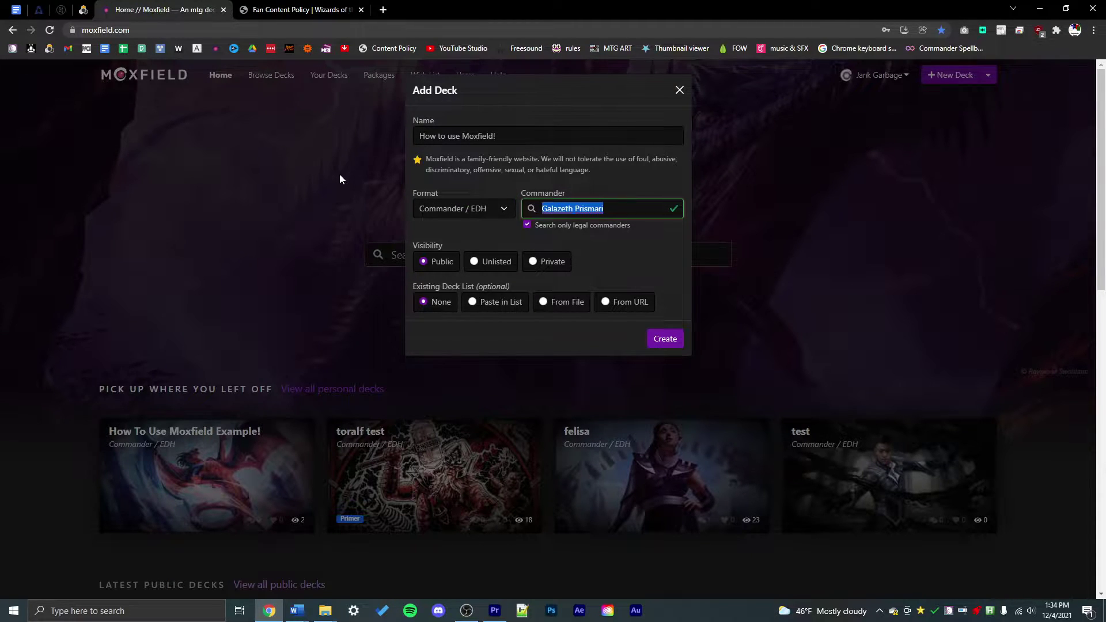
key("BackSpace")
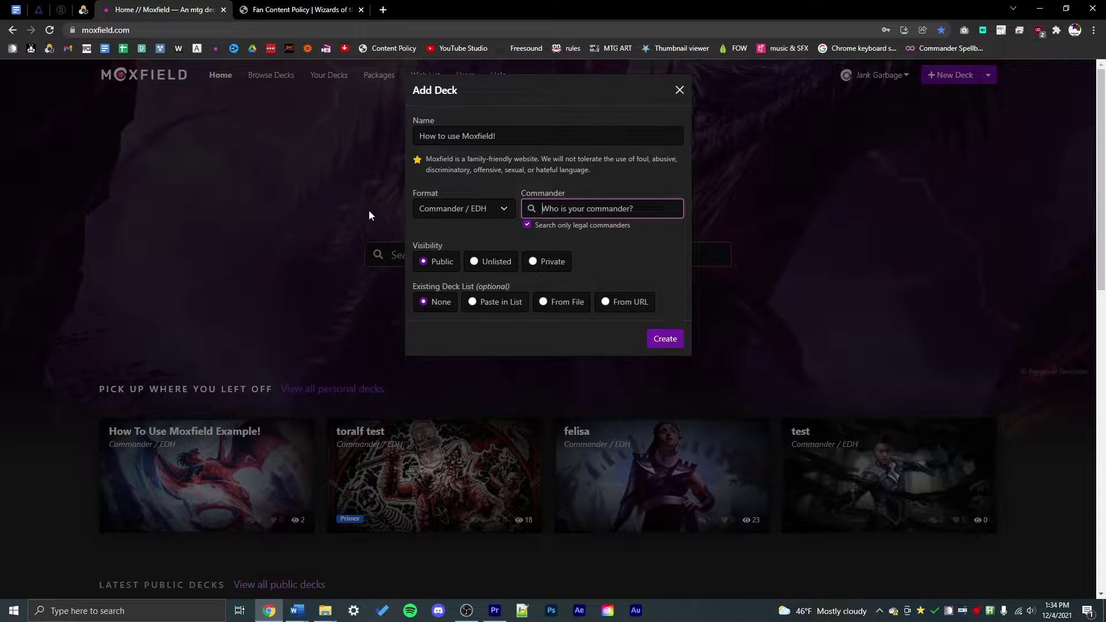
Look through the Paste in List, From File and From URL options for importing an existing deck list.
left_click(481, 304)
left_click(547, 368)
left_click(564, 301)
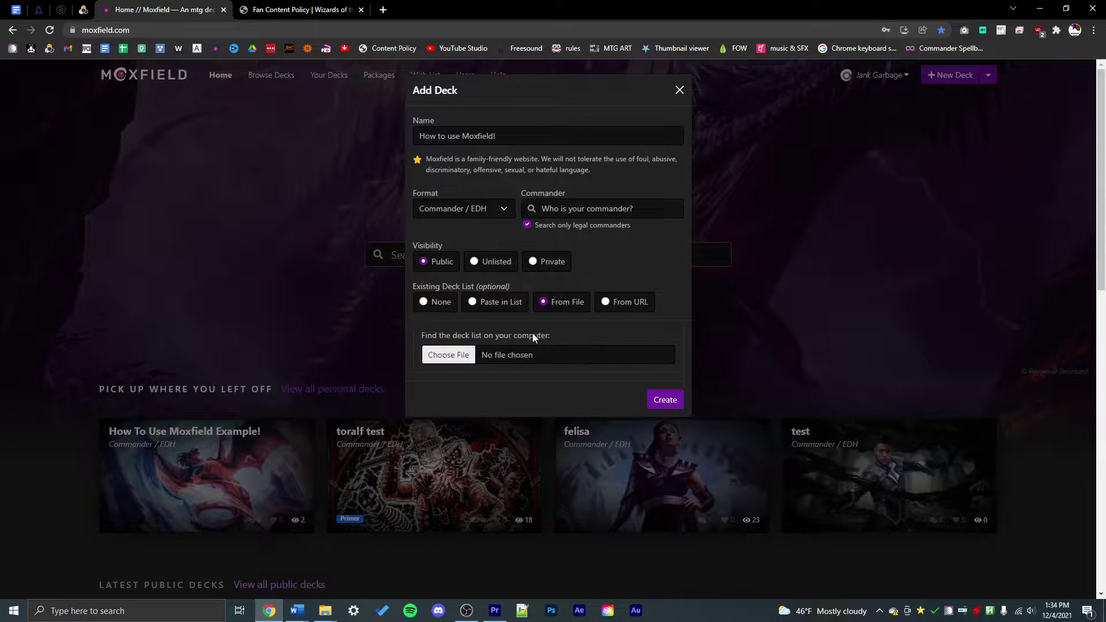
left_click(617, 305)
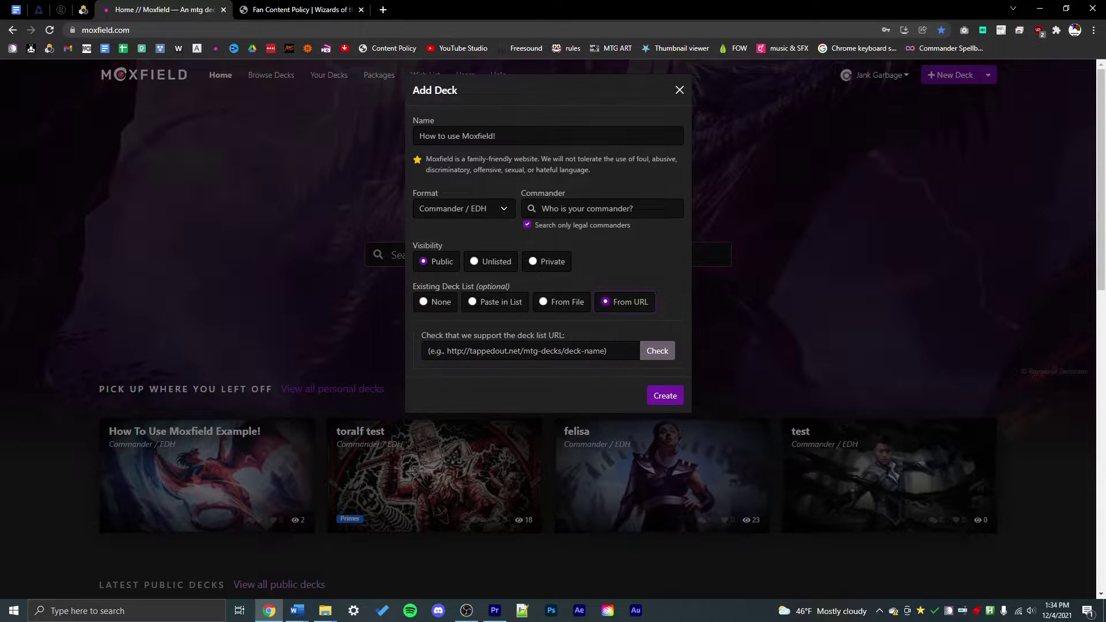
left_click(476, 351)
key("Escape")
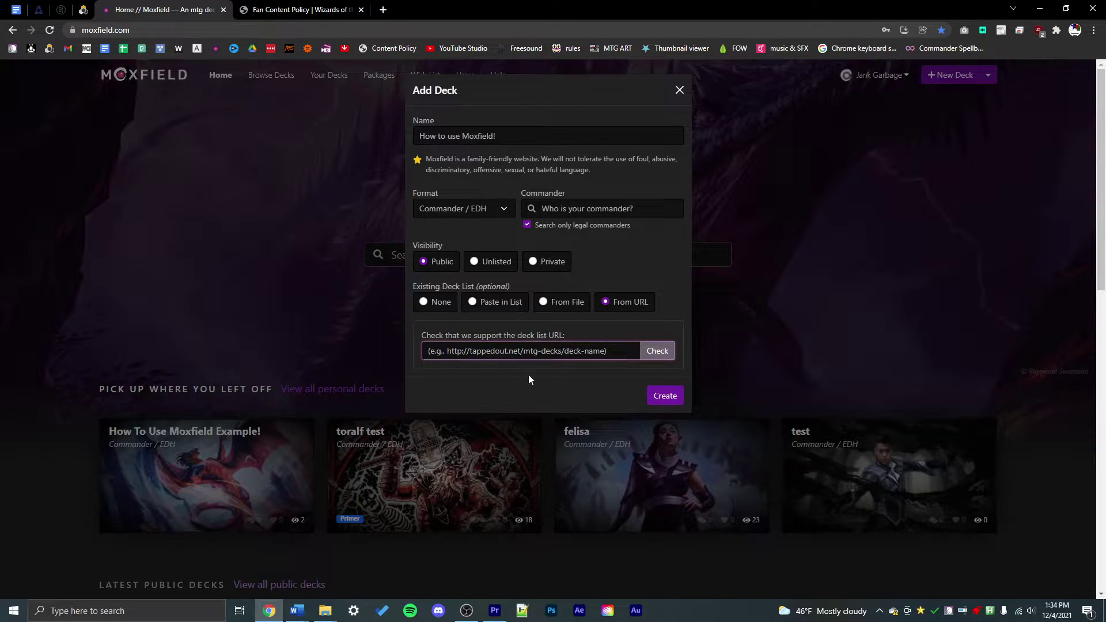
Set the existing deck list to None and create the deck.
left_click(446, 303)
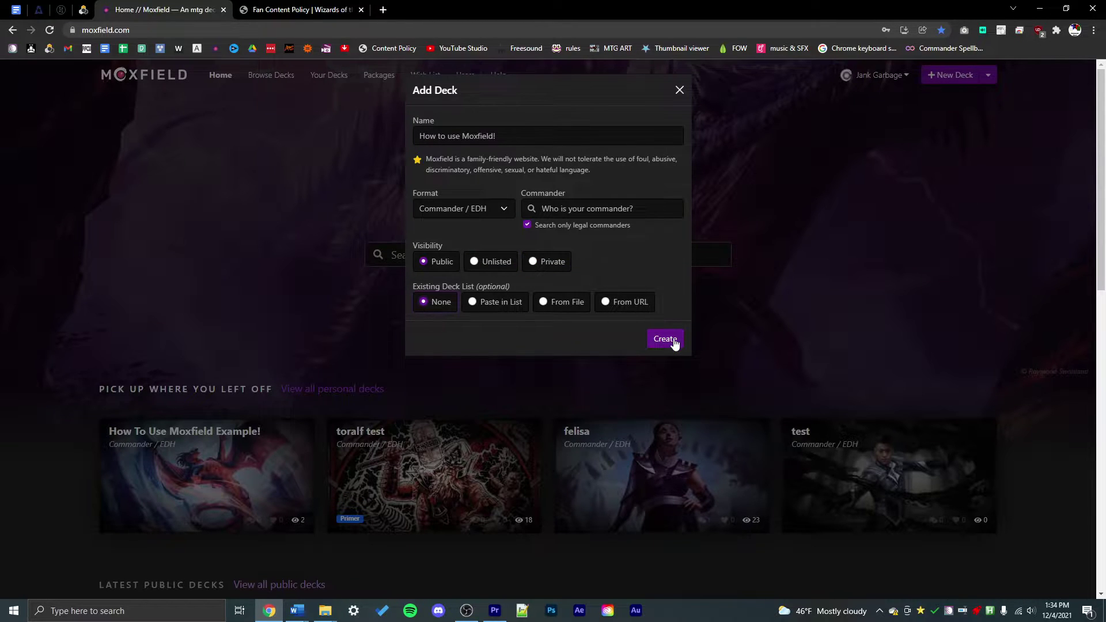
left_click(674, 340)
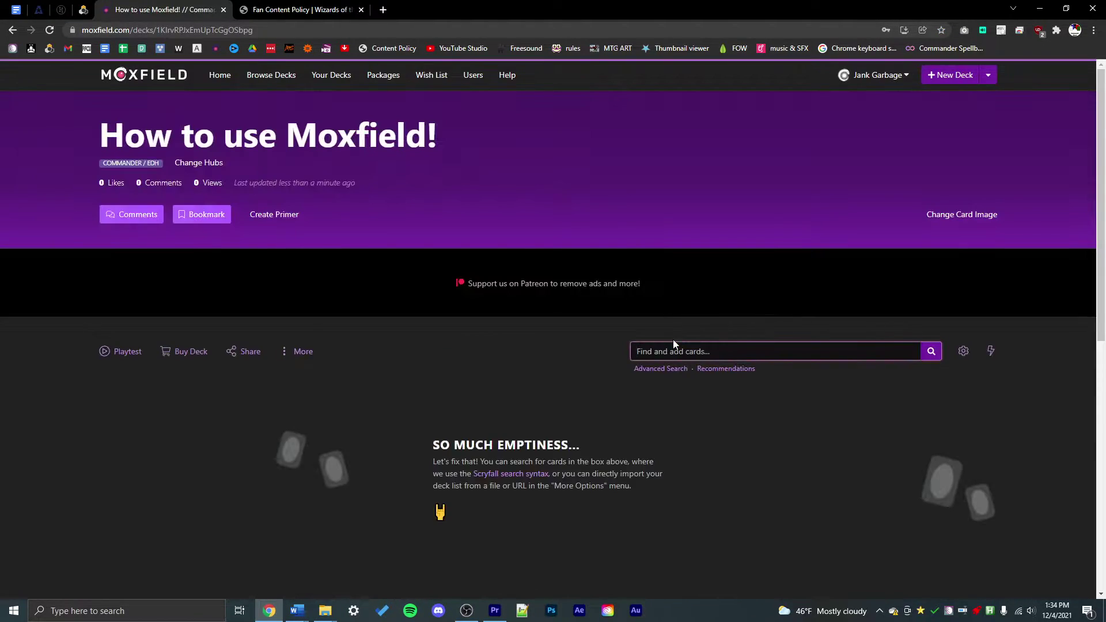
Find the card Gamble and add it to the deck's mainboard.
scroll(552, 346, "down", 5)
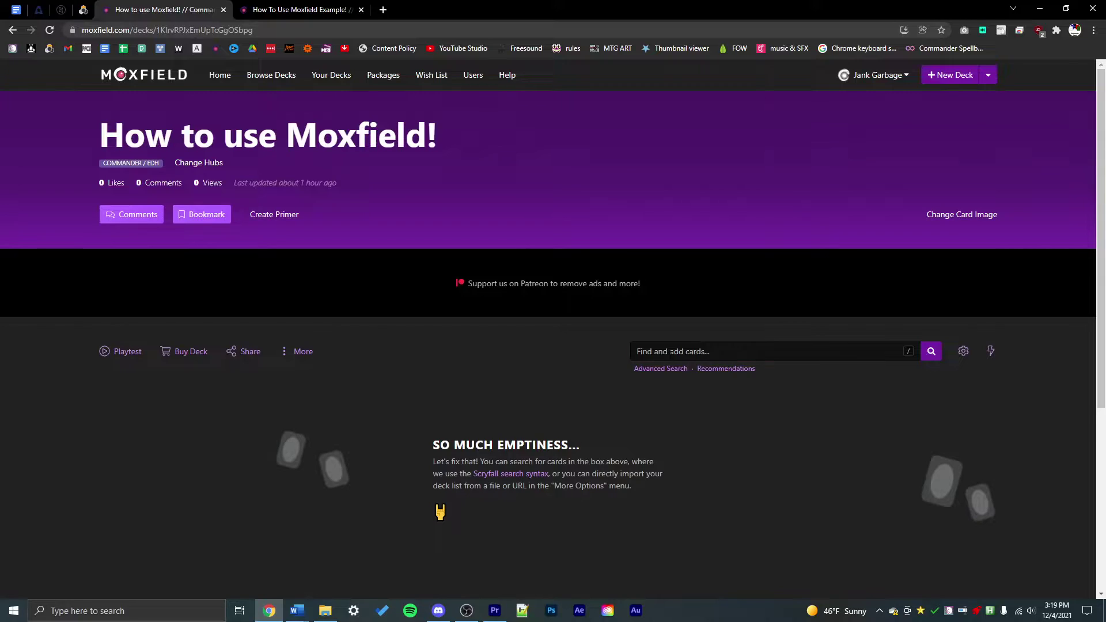
type("gamble")
left_click(667, 378)
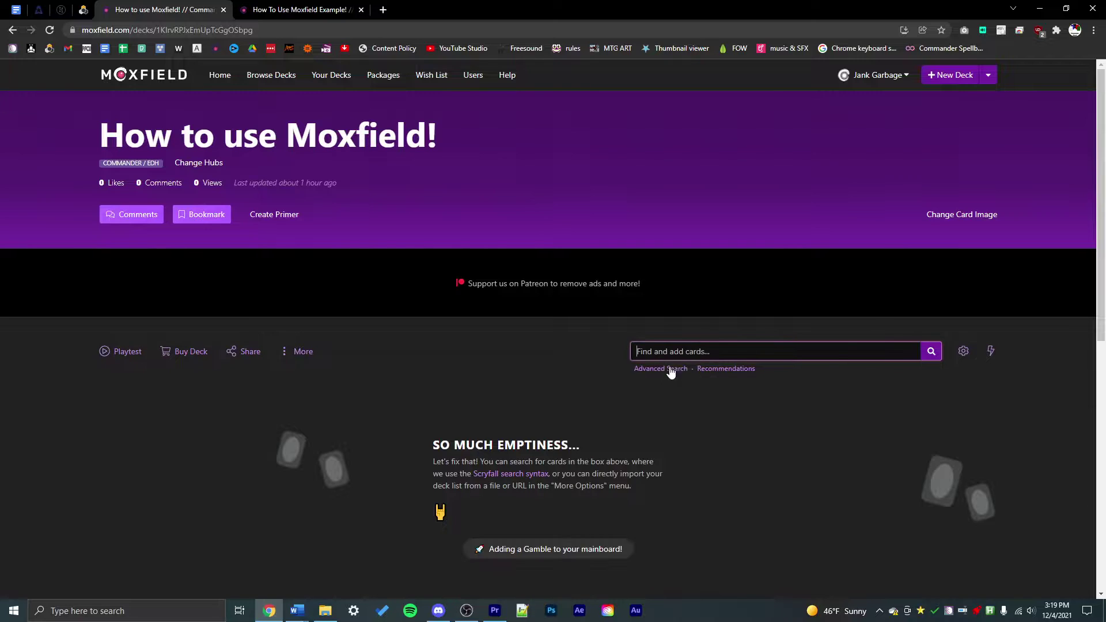
Search for "saheeli" cards and browse the matching legal cards.
type("saheeli")
key("Return")
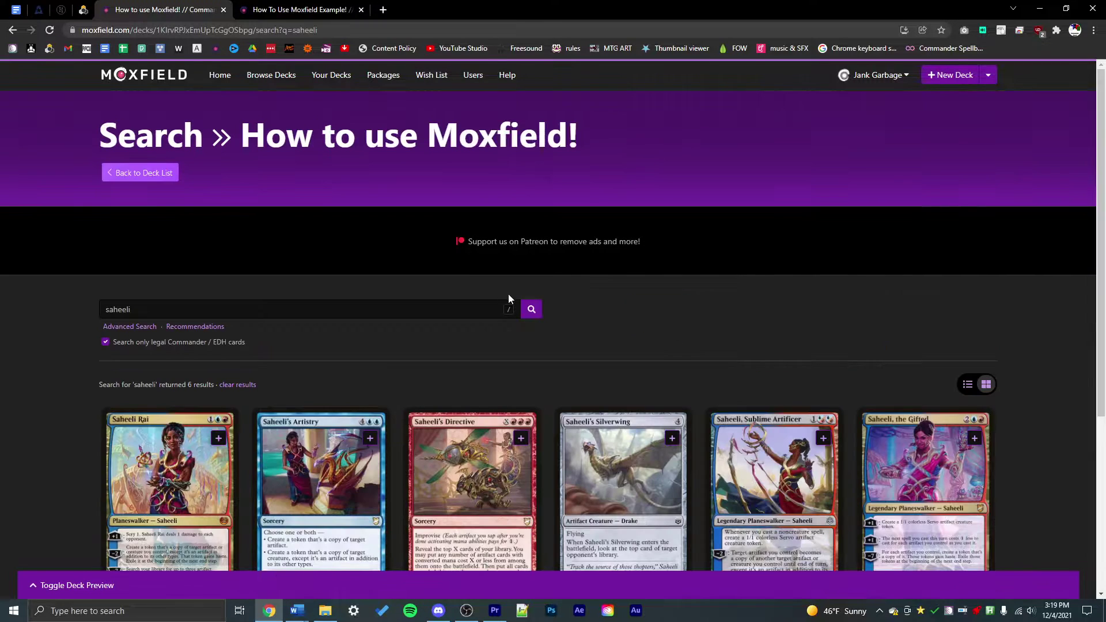
scroll(508, 294, "down", 3)
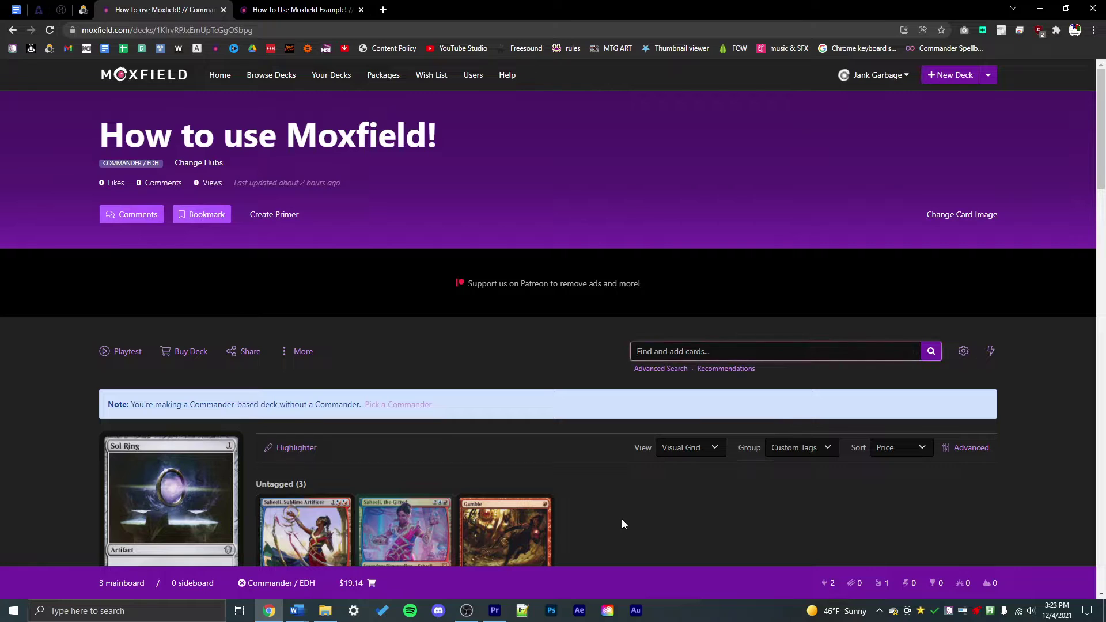
Find the card Sol Ring and add it to the deck.
type("sol ring")
left_click(685, 392)
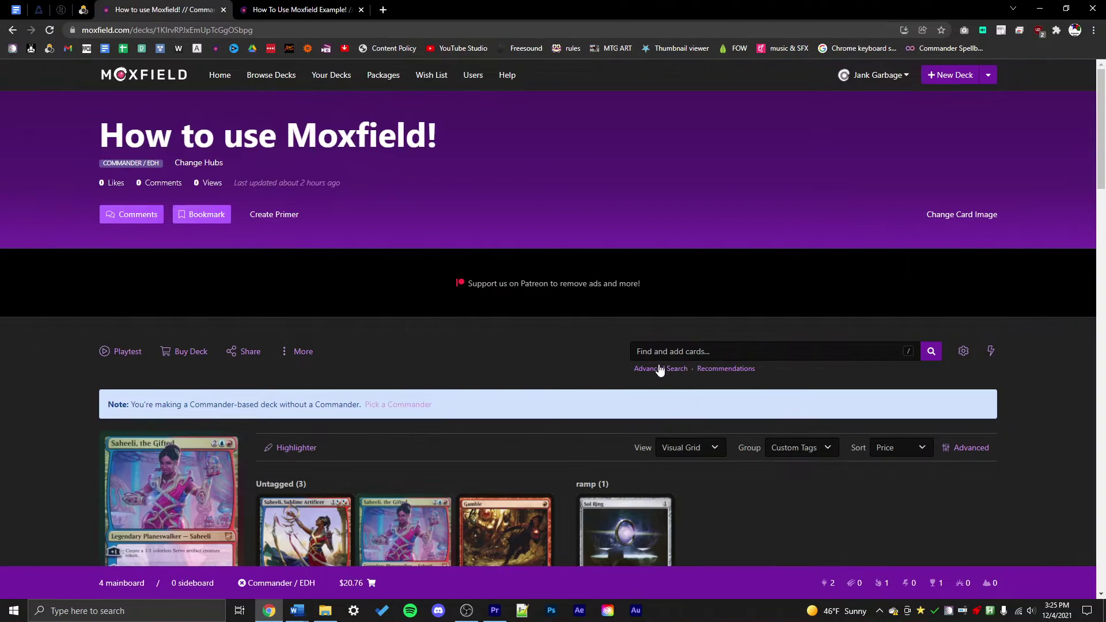
Open the advanced card search and enter "scryfall synta" as the search text.
left_click(660, 369)
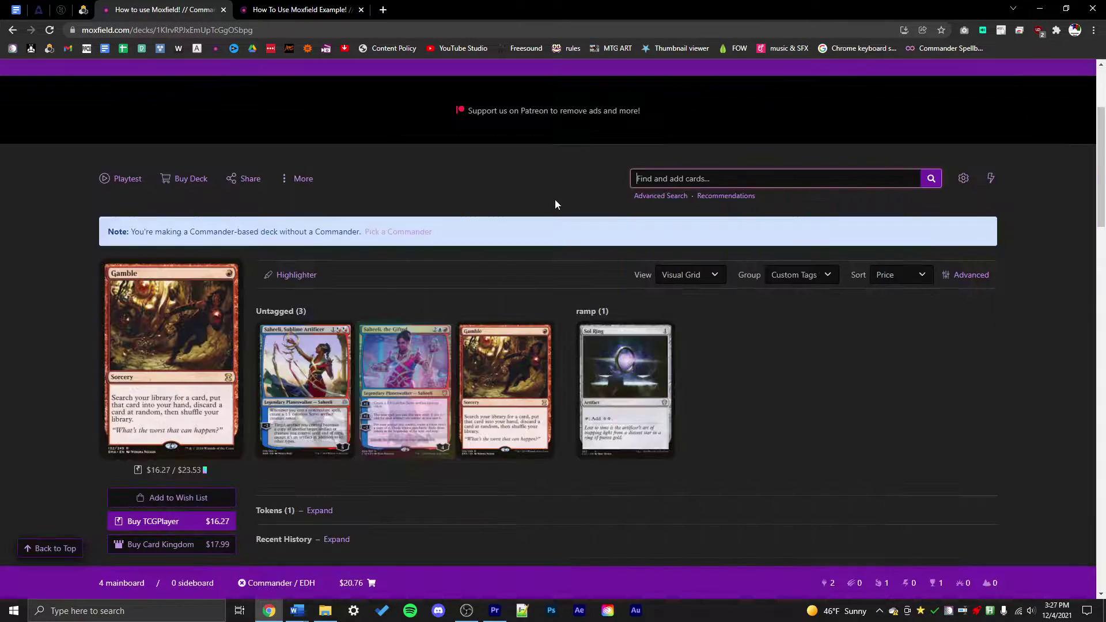
type("scryfall synt")
type("a")
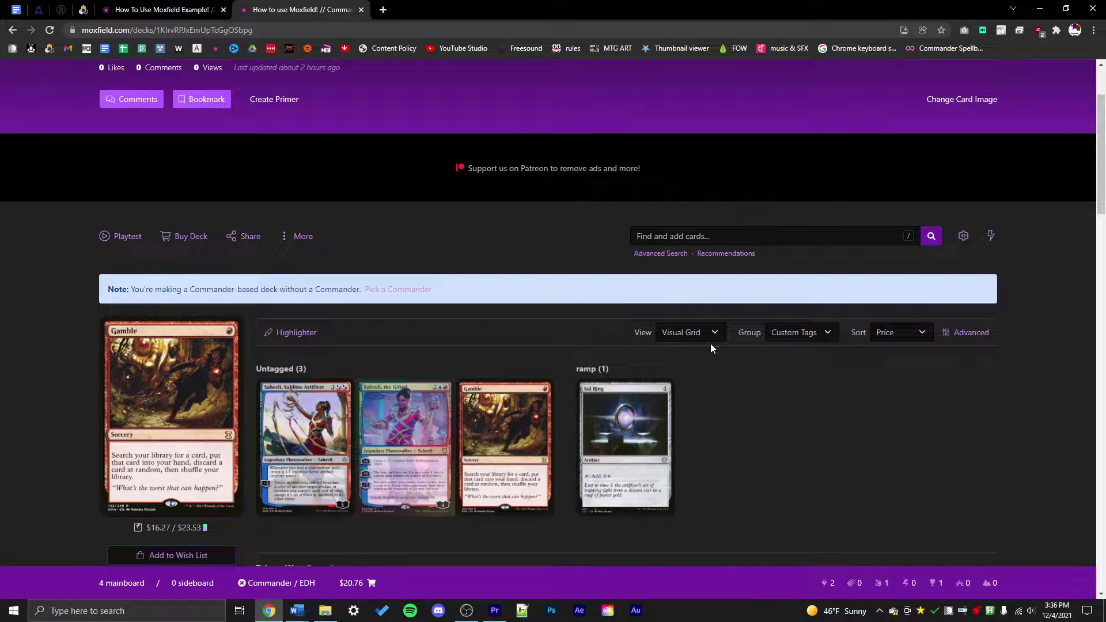
Try the Text, Visual Grid and Visual Stacks views of the deck.
left_click(712, 341)
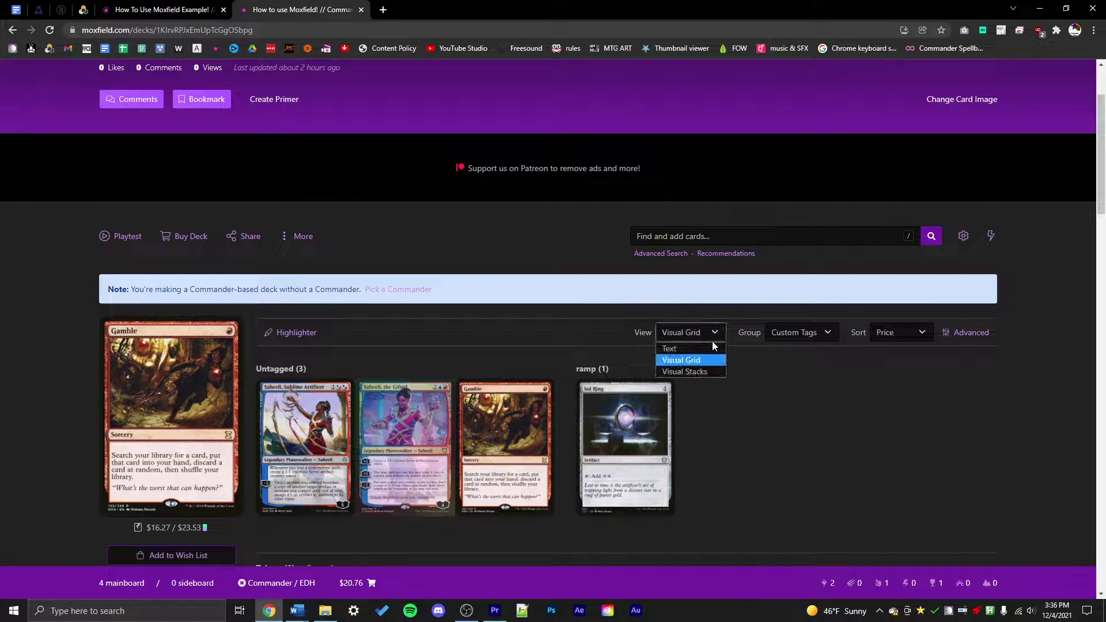
left_click(710, 345)
left_click(710, 340)
left_click(683, 360)
left_click(689, 333)
left_click(680, 365)
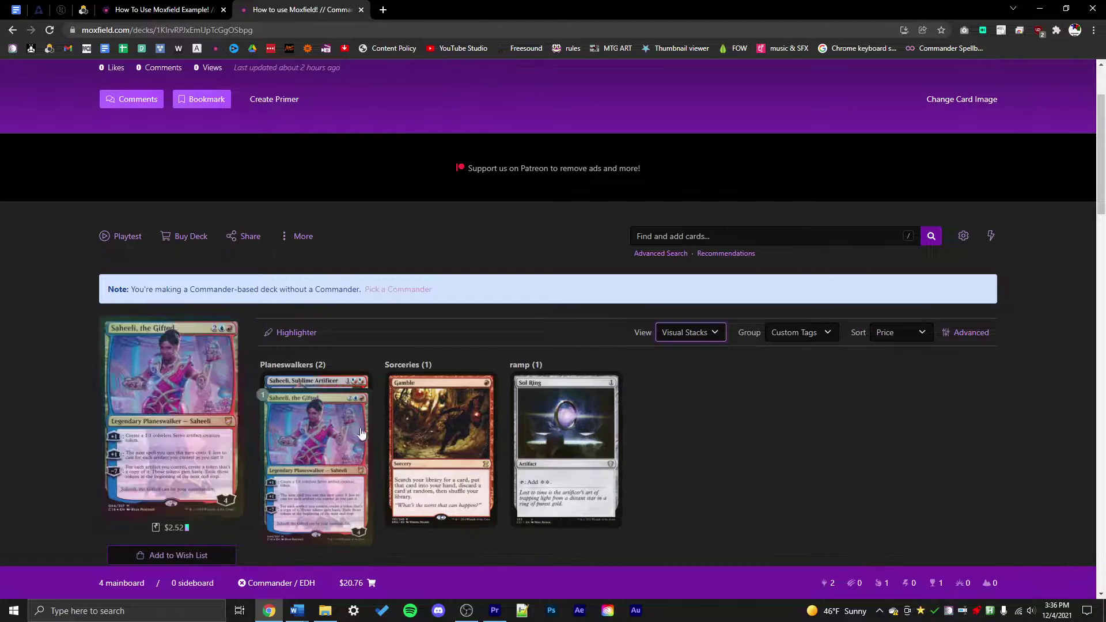
Try grouping the deck's cards by Custom Tags, Color and Color Identity.
left_click(819, 334)
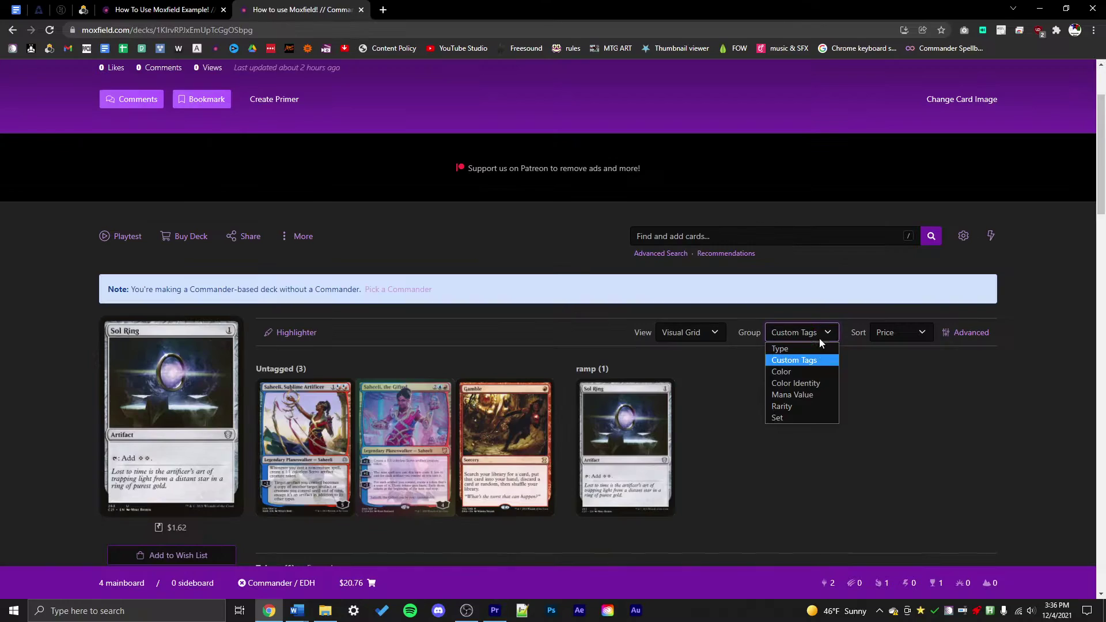
left_click(916, 375)
left_click(802, 332)
left_click(794, 360)
left_click(798, 332)
left_click(782, 372)
left_click(789, 336)
left_click(795, 383)
Try grouping the deck's cards by Mana Value and Rarity, and return the grouping to Custom Tags.
left_click(795, 334)
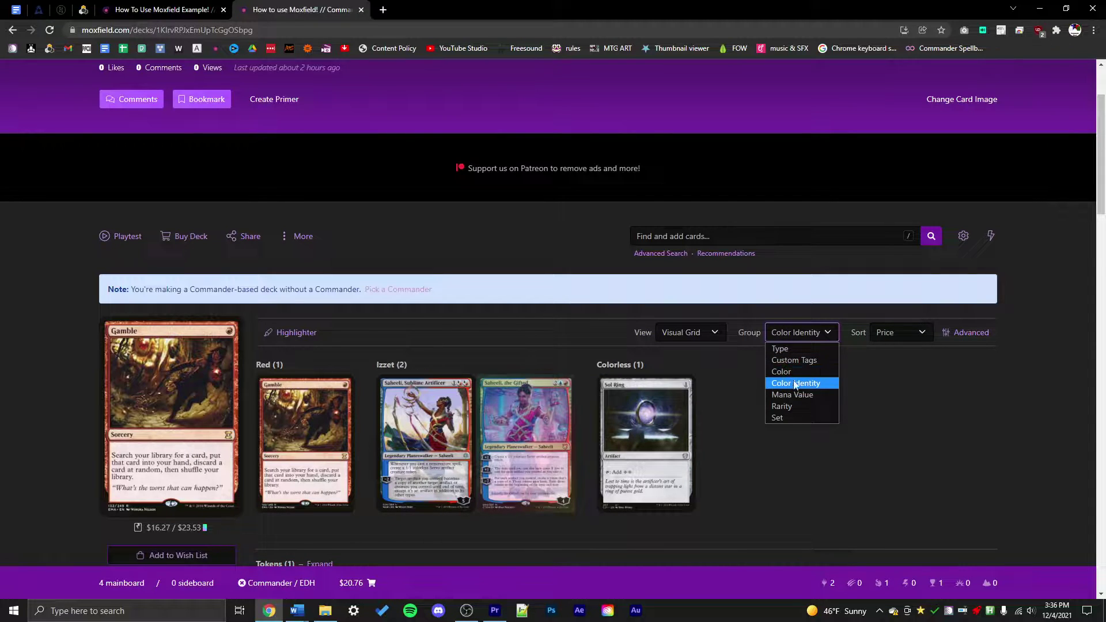
left_click(794, 395)
left_click(788, 334)
left_click(638, 356)
scroll(638, 356, "down", 6)
scroll(638, 356, "up", 6)
left_click(795, 335)
left_click(782, 406)
left_click(801, 332)
left_click(793, 360)
Try other sort orders for the deck's cards, such as Name, and return the sorting to Price.
left_click(900, 333)
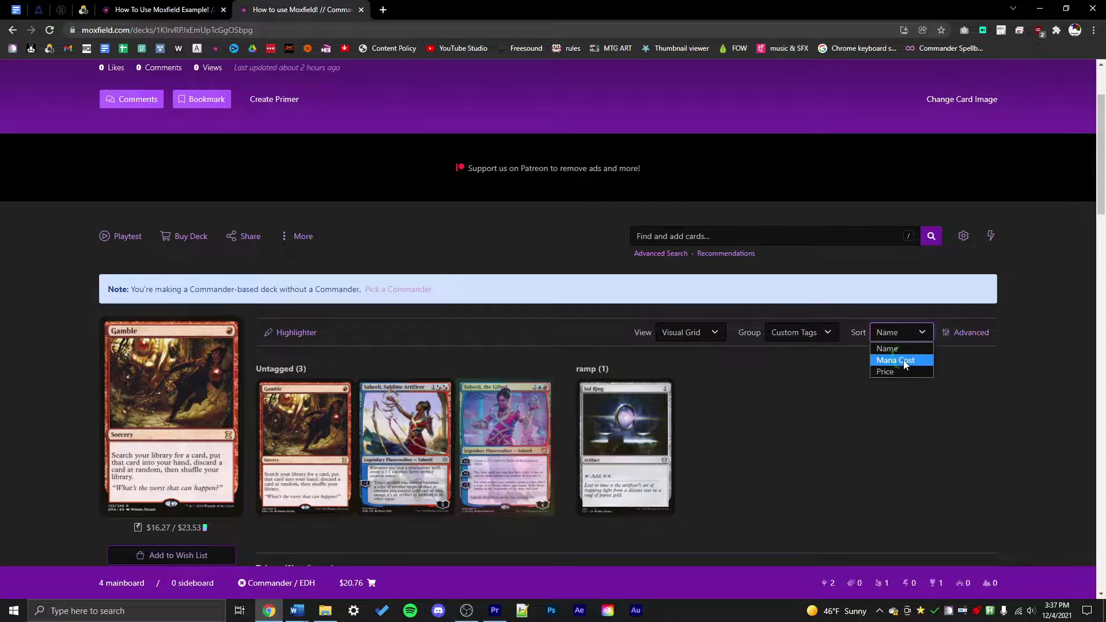
left_click(906, 339)
left_click(890, 369)
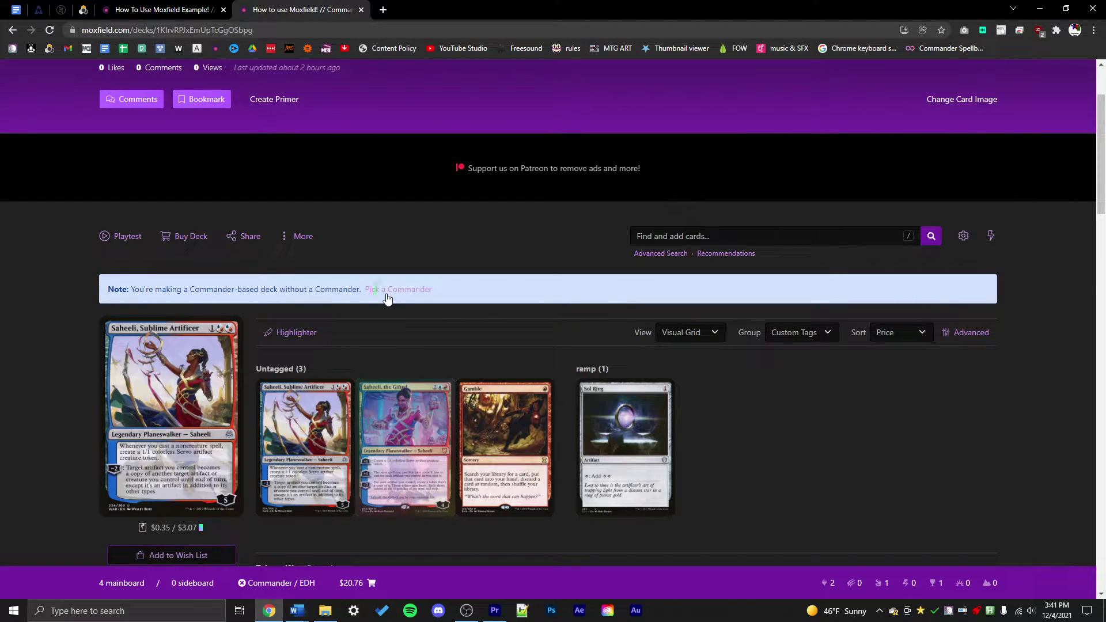
Pick Galazeth Prismari as the deck's commander and save the change.
left_click(387, 294)
type("galazeth pri")
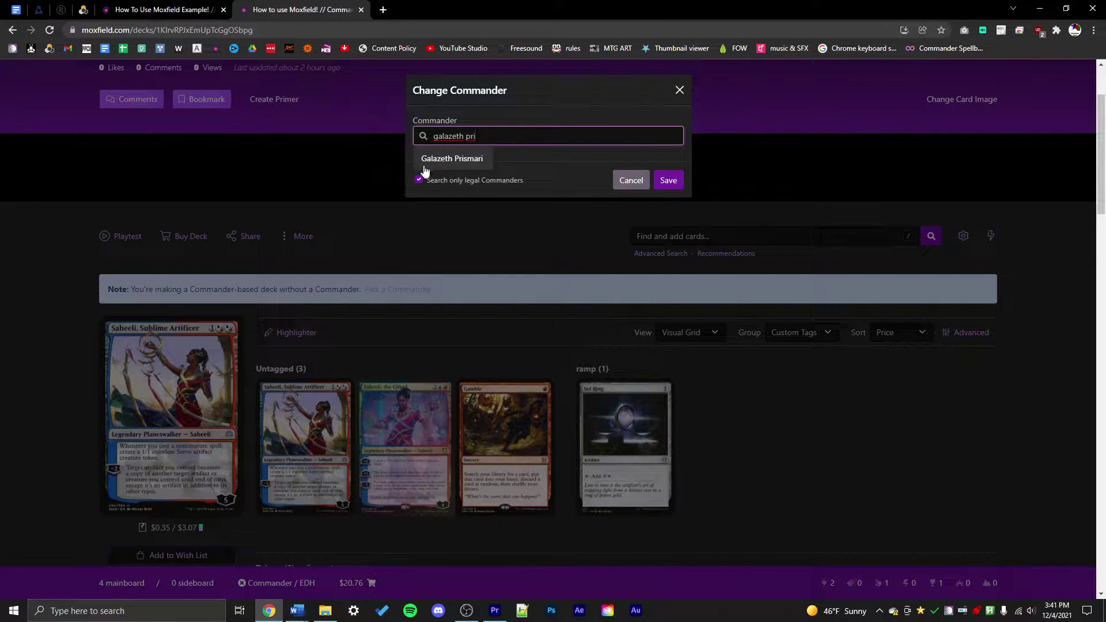
left_click(452, 158)
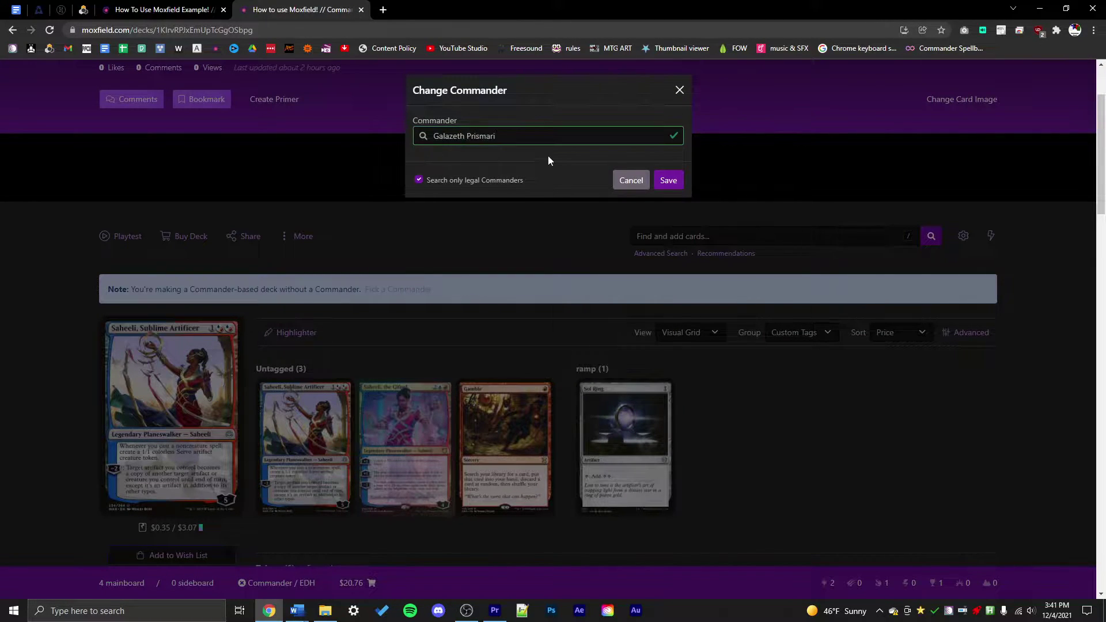
left_click(668, 180)
Examine the card options for Saheeli, the Gifted and for the commander Galazeth Prismari.
left_click(612, 361)
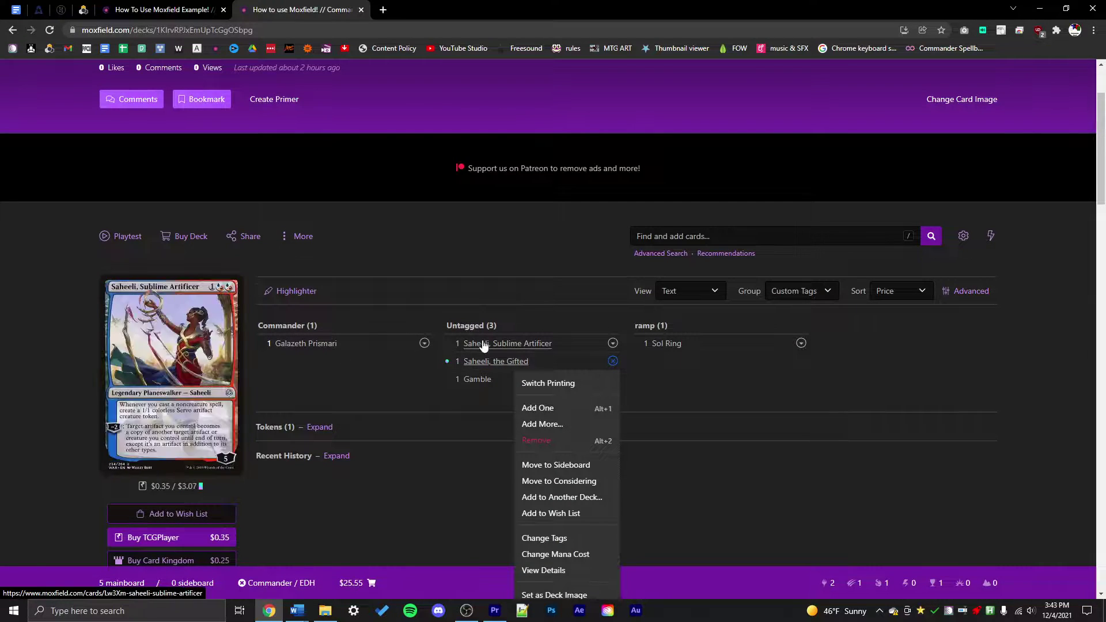
left_click(425, 343)
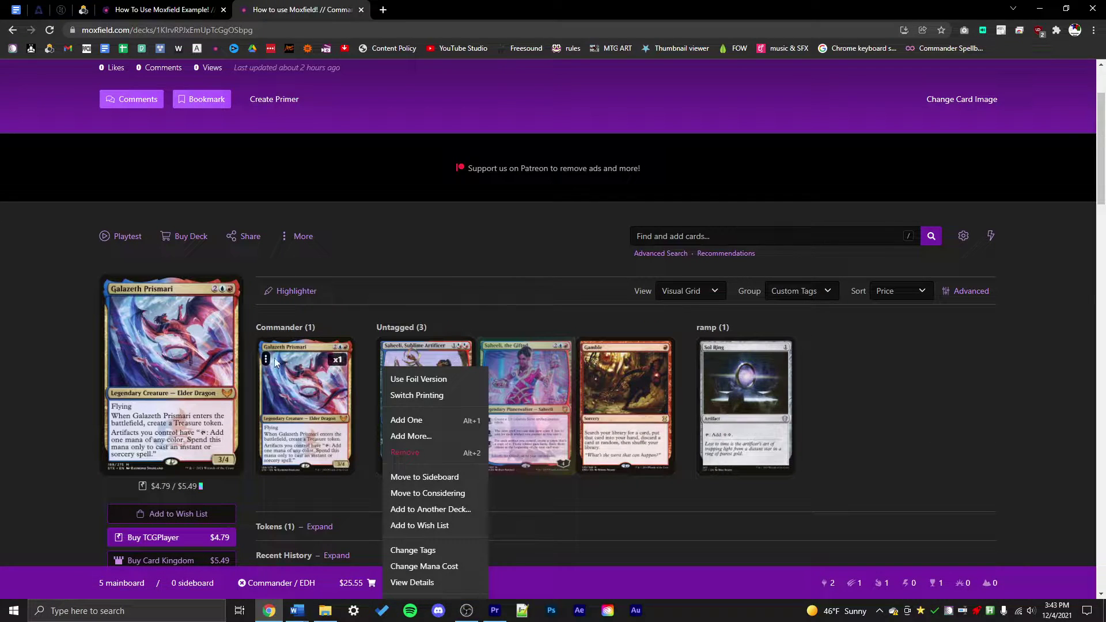
left_click(270, 360)
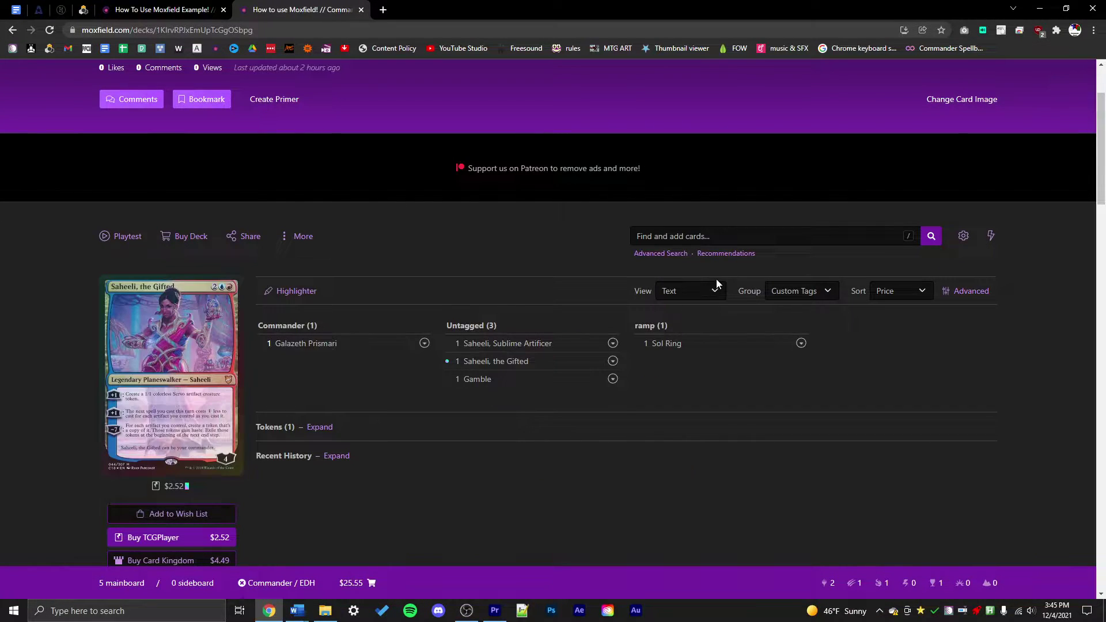
Switch the deck view from Text to Visual Grid.
left_click(717, 282)
left_click(686, 315)
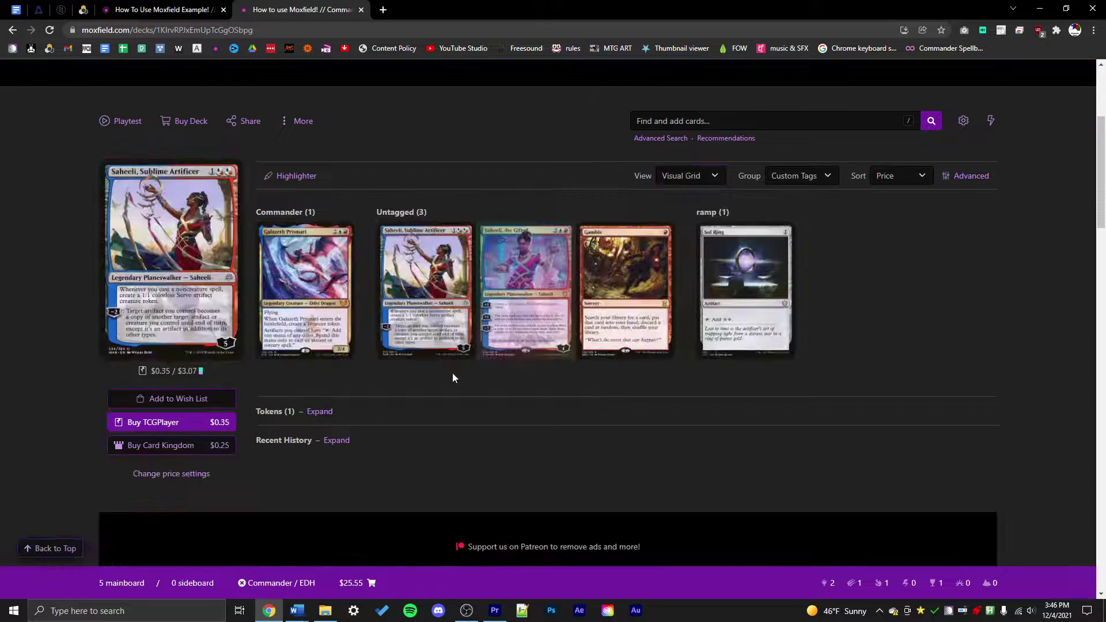
left_click(426, 260)
left_click(429, 305)
left_click(429, 308)
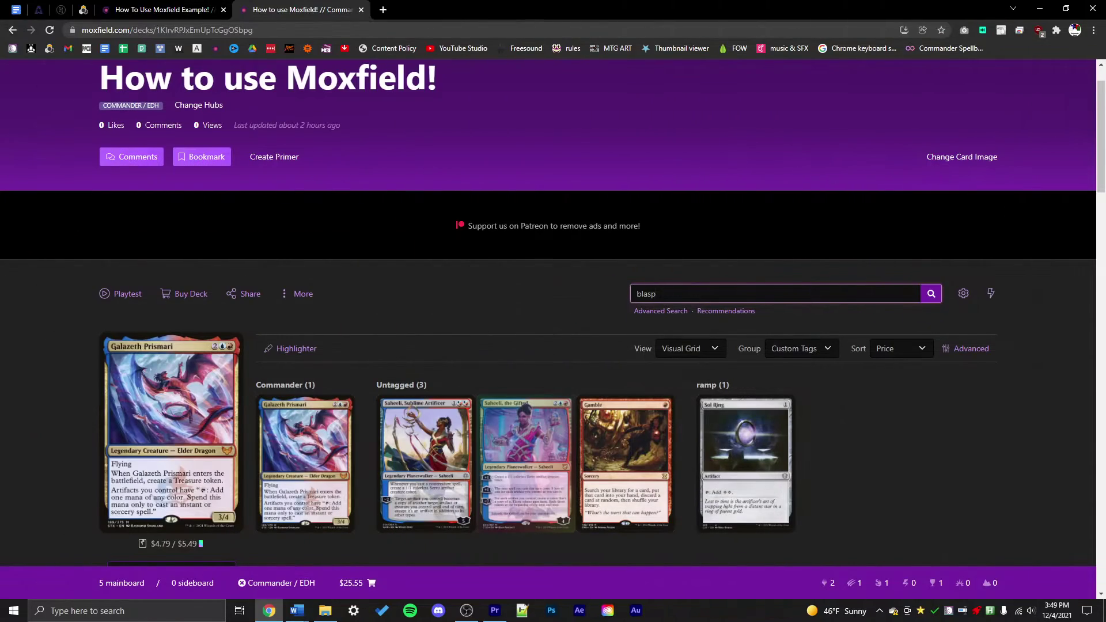
Find the card Blasphemous Act and add it to the deck.
type("ous act")
left_click(689, 314)
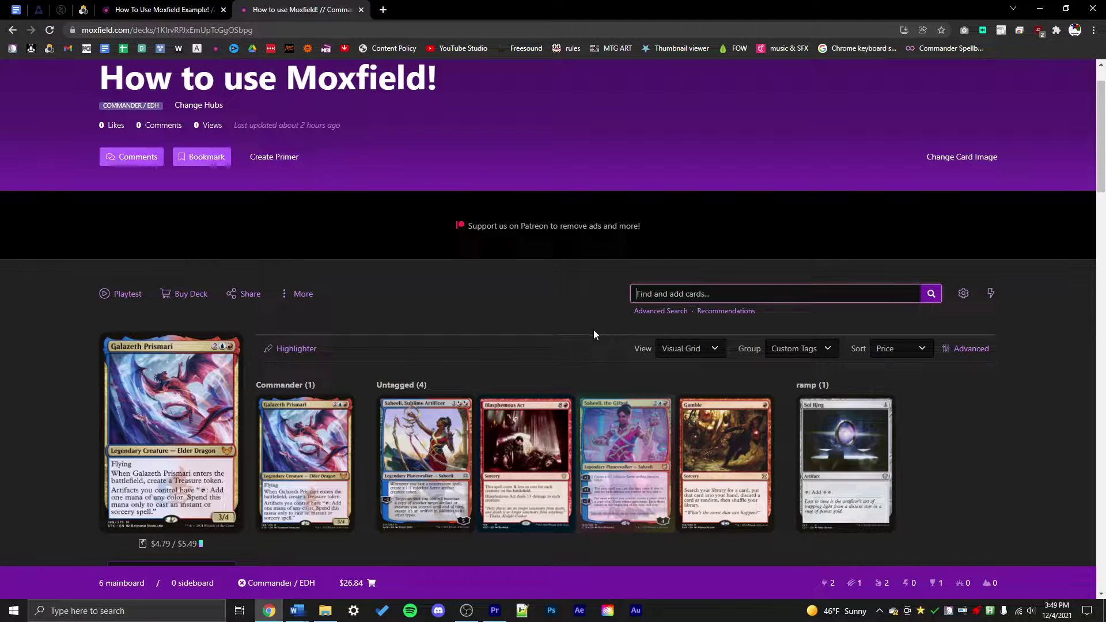
Enter {R} as the new mana cost for Blasphemous Act and check the symbol helper.
scroll(620, 333, "down", 1)
right_click(484, 367)
scroll(527, 492, "down", 1)
left_click(534, 492)
type("{r}")
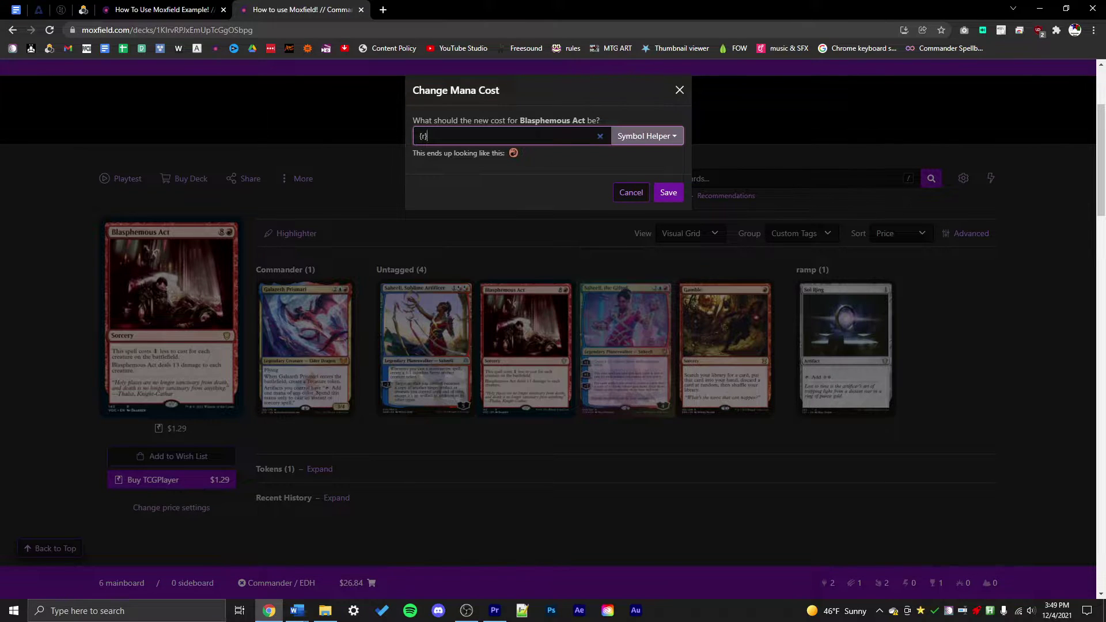
left_click(620, 136)
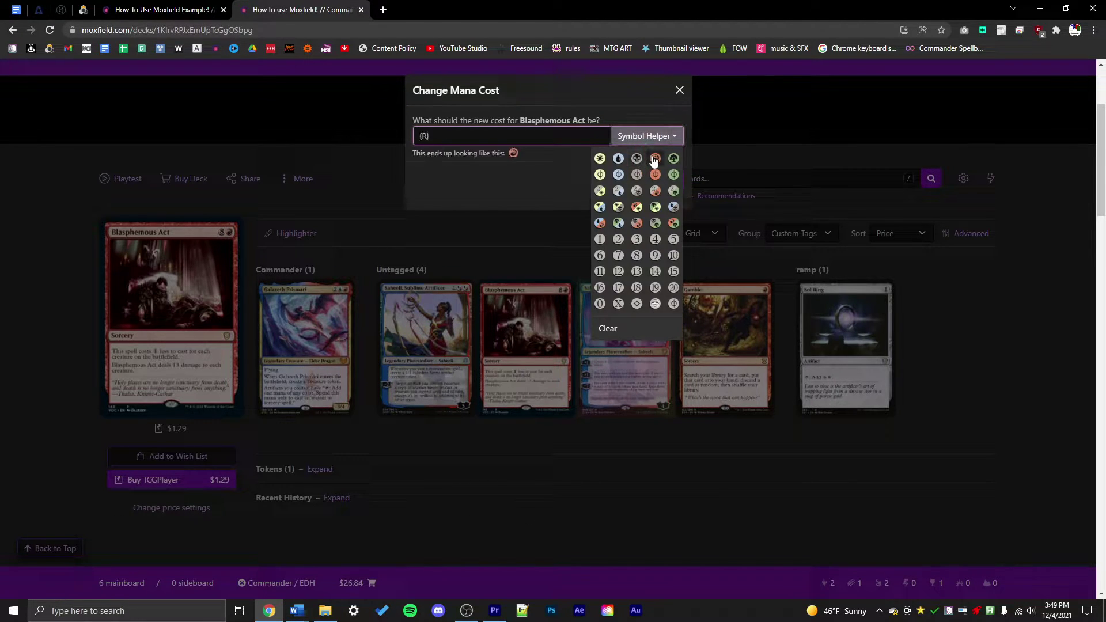
left_click(555, 168)
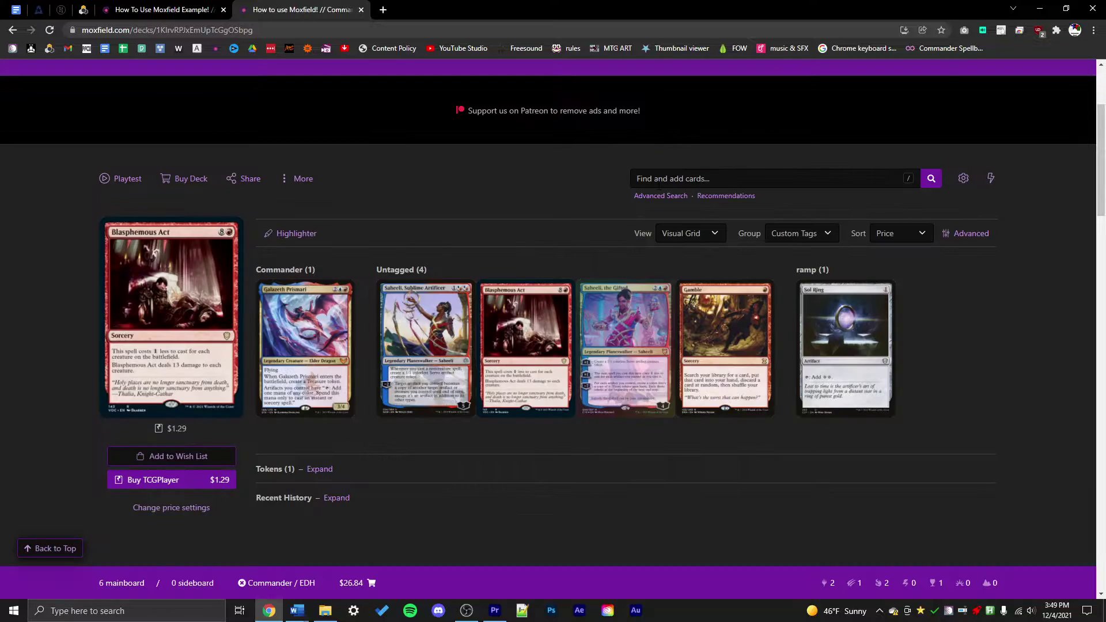
Search for cards to add with the query "(t:instant or t:sorcery) fo:artifact fo:token".
key("slash")
type("(t:i")
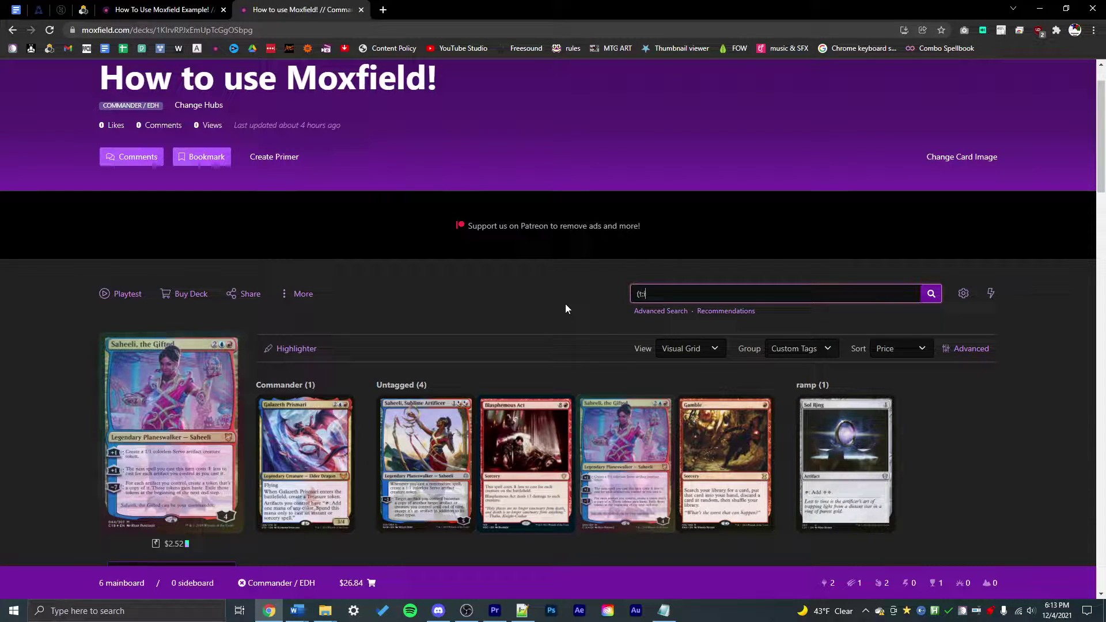
type("nstant or t:sorce")
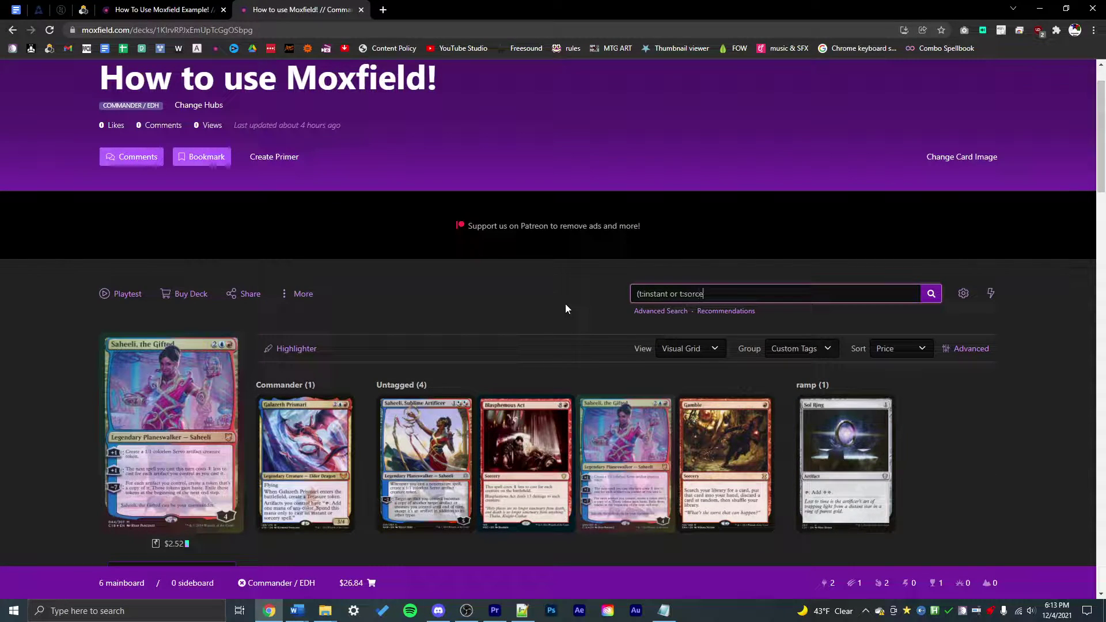
type("ry) fo:artifact fo")
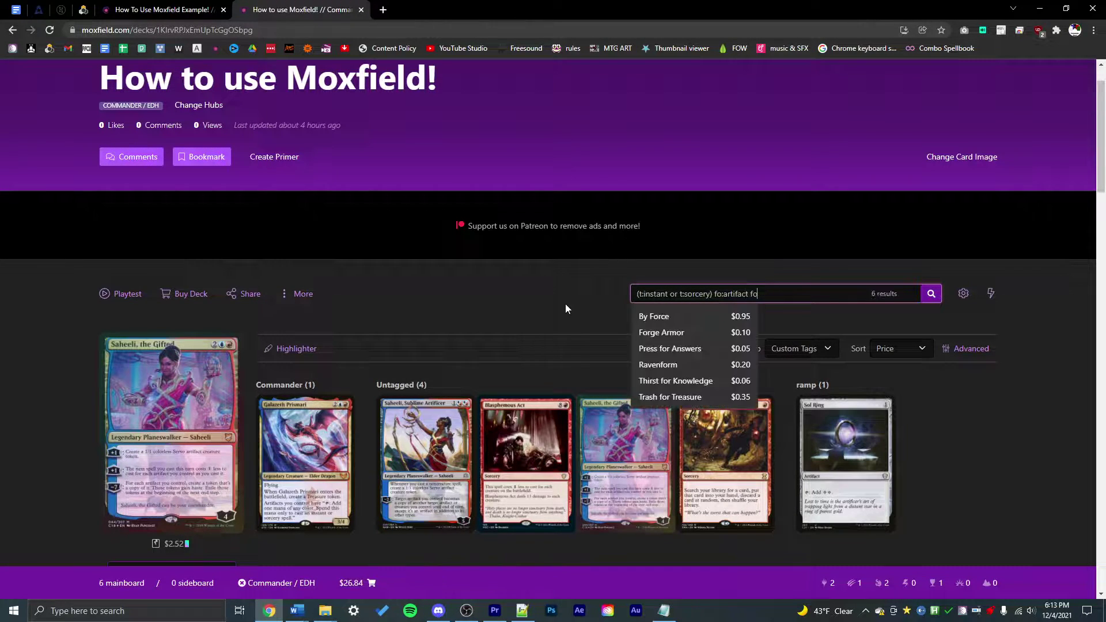
type(":token")
key("Return")
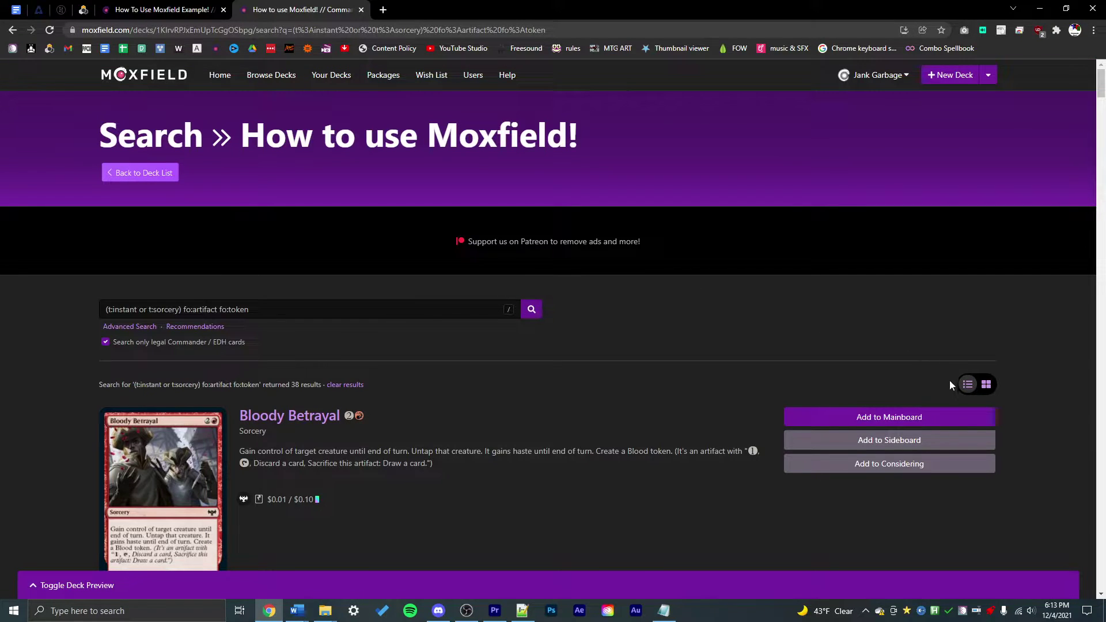
Show the search results as a card image grid and add Brass's Bounty and Confirm Suspicions to the mainboard.
left_click(987, 384)
scroll(409, 272, "down", 2)
left_click(370, 320)
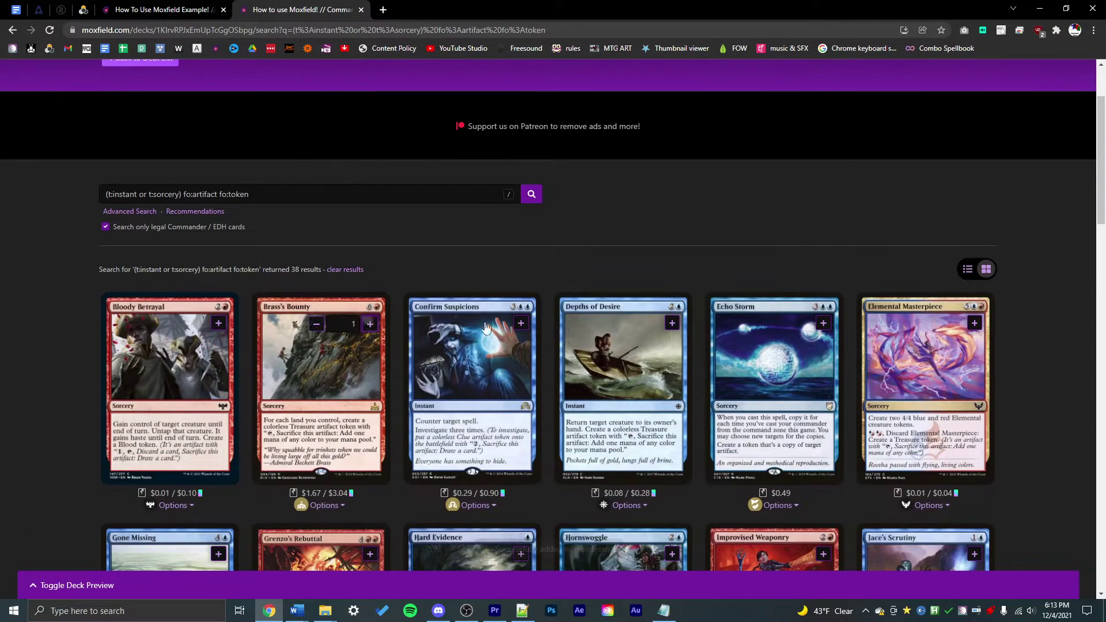
left_click(521, 320)
Add Prismari Command and Strike It Rich from the search results, and return to the deck list.
scroll(944, 361, "down", 10)
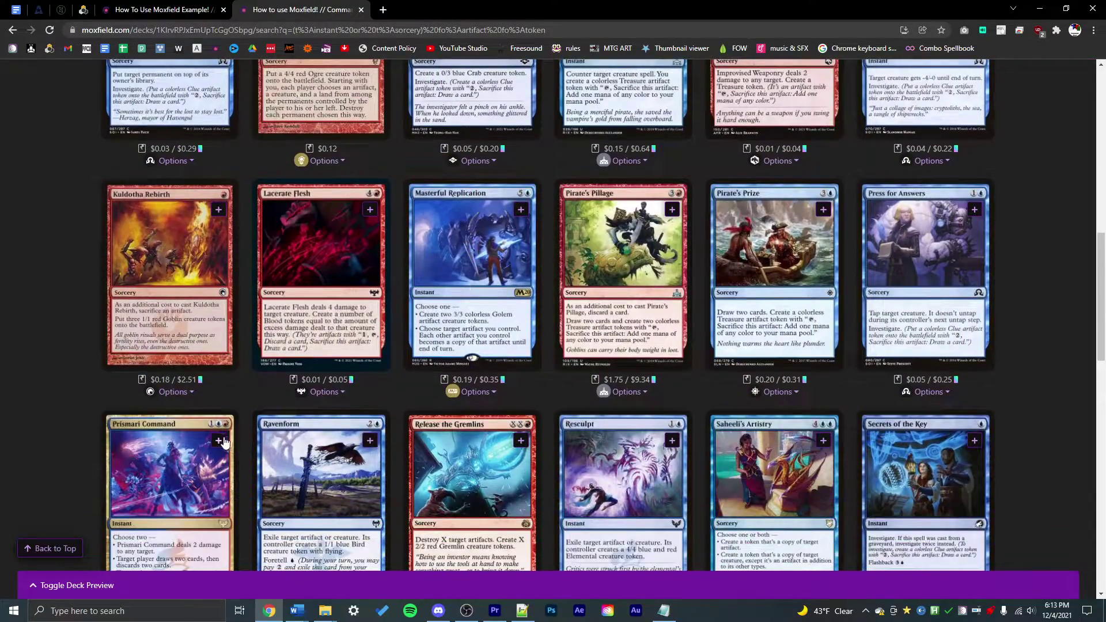
left_click(221, 441)
scroll(971, 310, "down", 7)
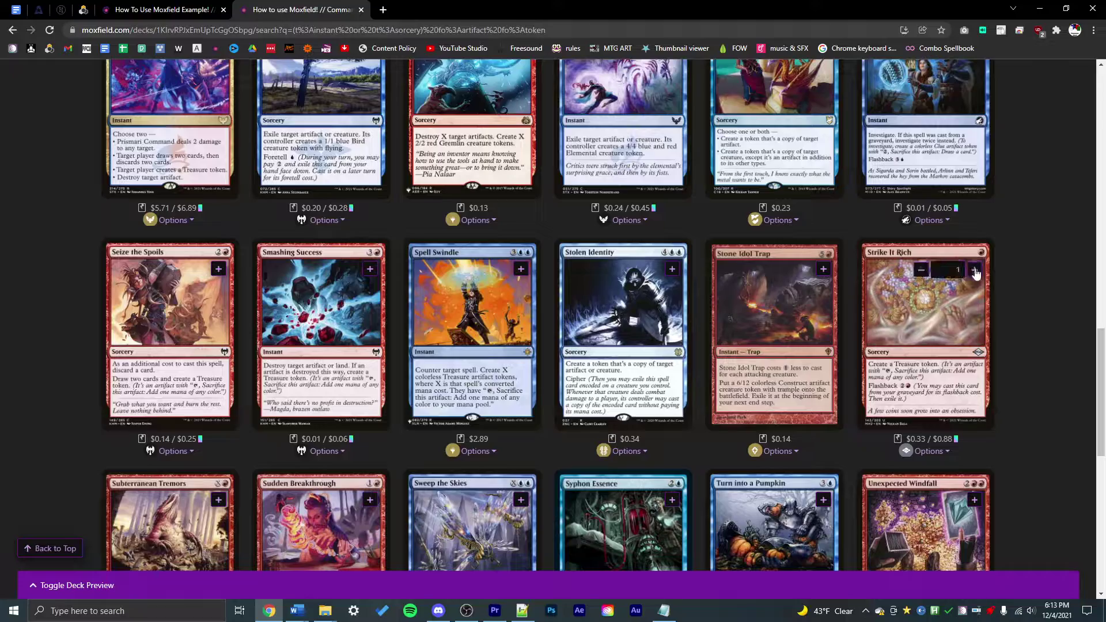
left_click(974, 269)
scroll(975, 271, "down", 1)
scroll(811, 313, "down", 3)
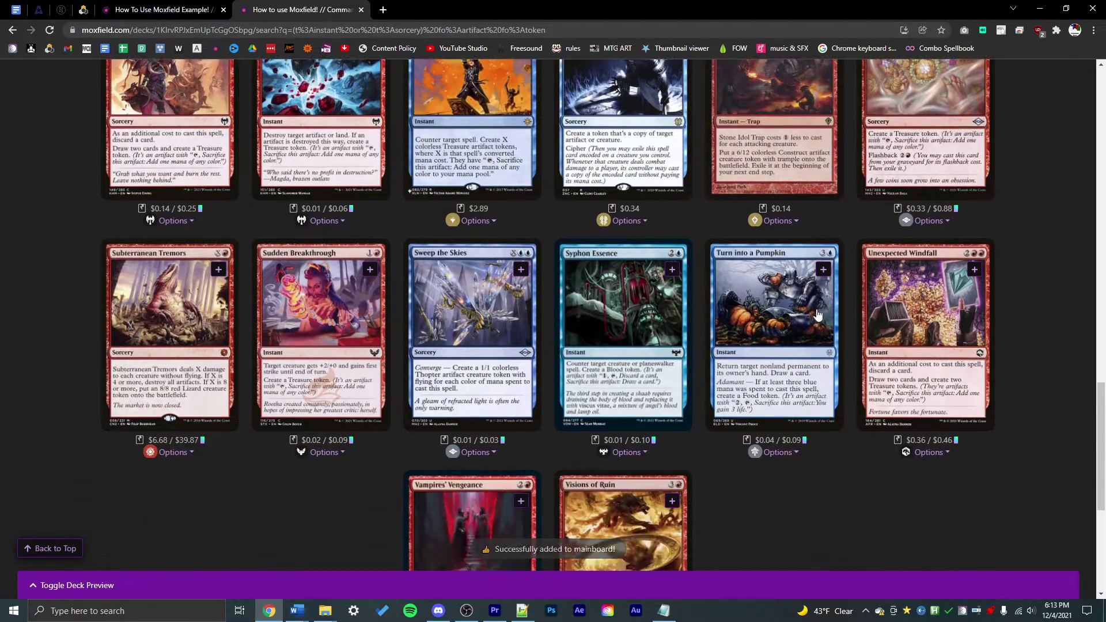
scroll(519, 259, "up", 20)
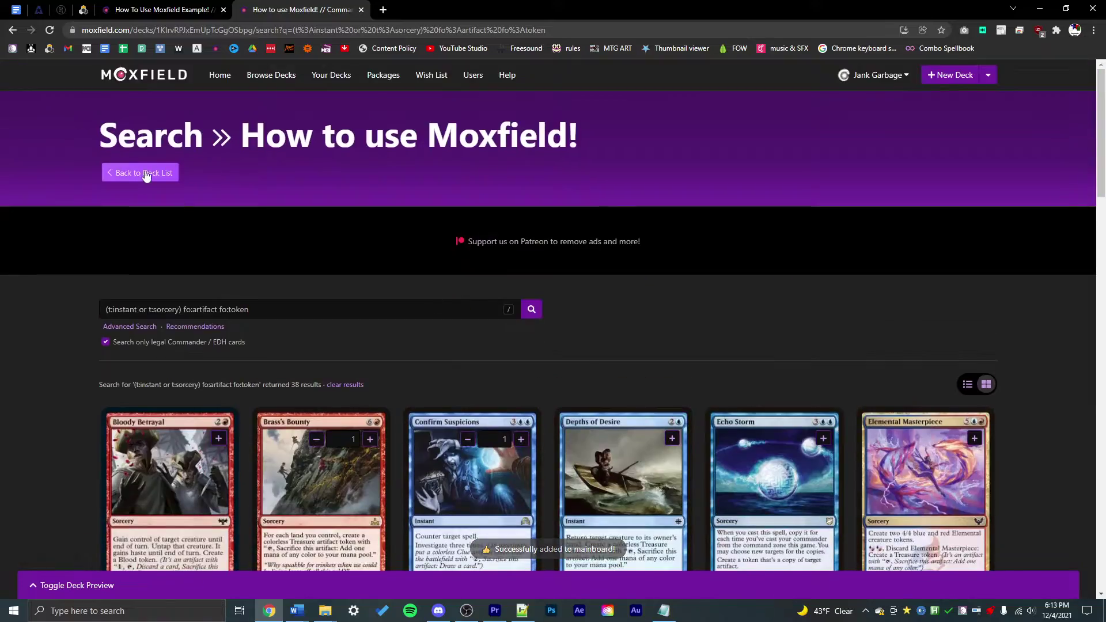
left_click(146, 173)
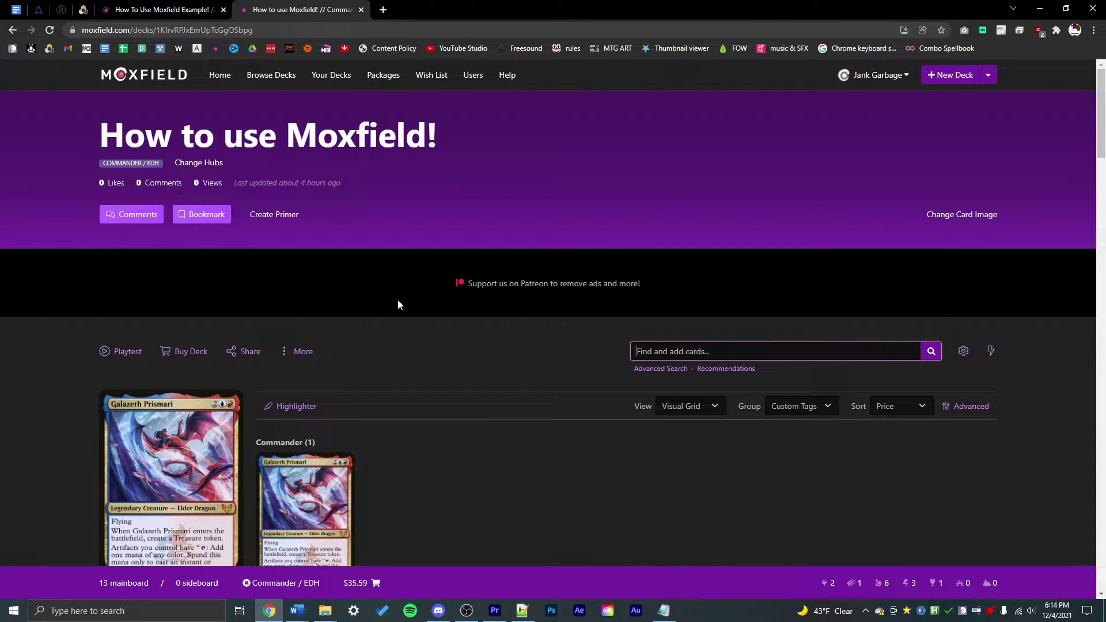
Open the deck's recommendations in full screen and add Spell Swindle, Academy Manufactor, Storm-Kiln Artist and Pirate's Pillage.
key("F11")
left_click(745, 310)
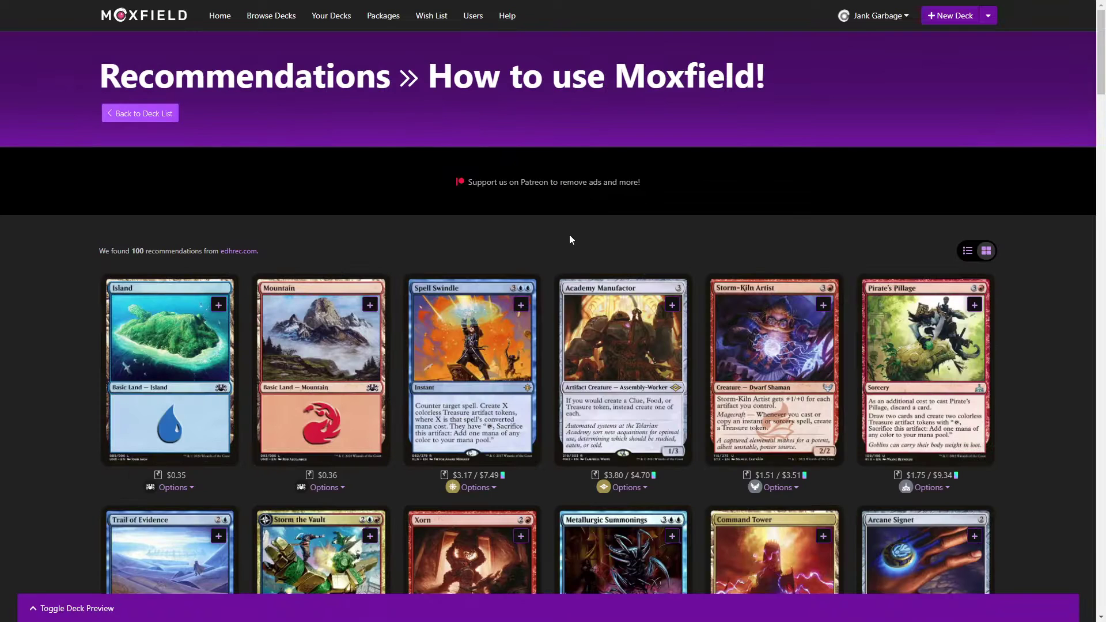
left_click(520, 305)
left_click(672, 305)
left_click(823, 305)
left_click(974, 305)
Add the recommended cards Trail of Evidence, Storm the Vault and Xorn to the mainboard.
scroll(240, 293, "down", 4)
left_click(218, 307)
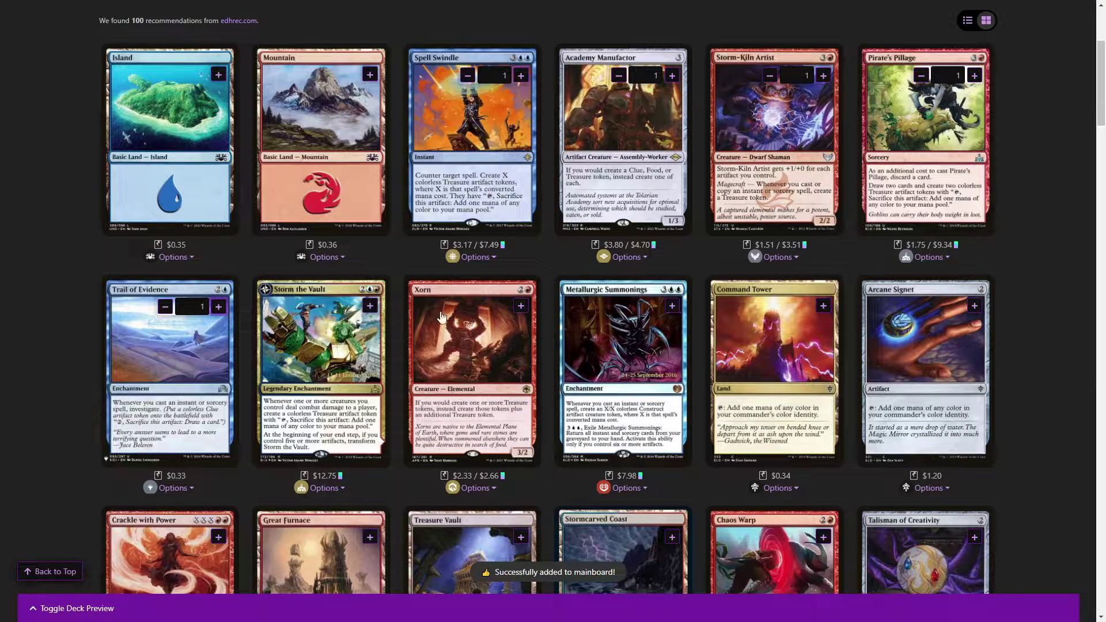
left_click(370, 306)
left_click(520, 306)
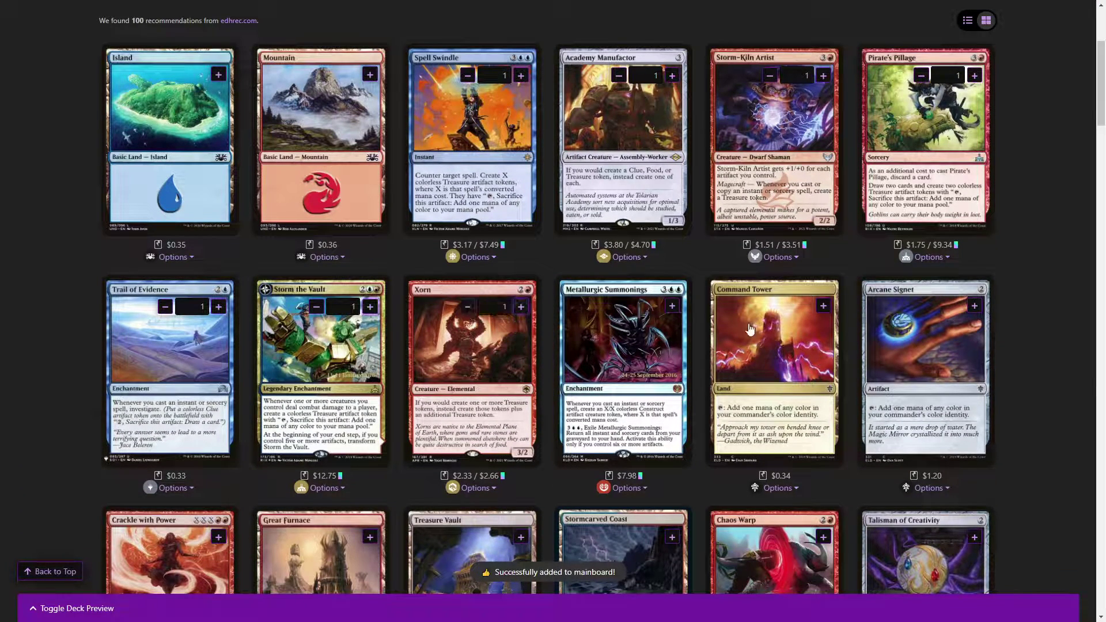
Add the recommended cards Command Tower, Arcane Signet and Crackle with Power, and return to the deck list.
left_click(823, 305)
left_click(974, 305)
scroll(232, 367, "down", 3)
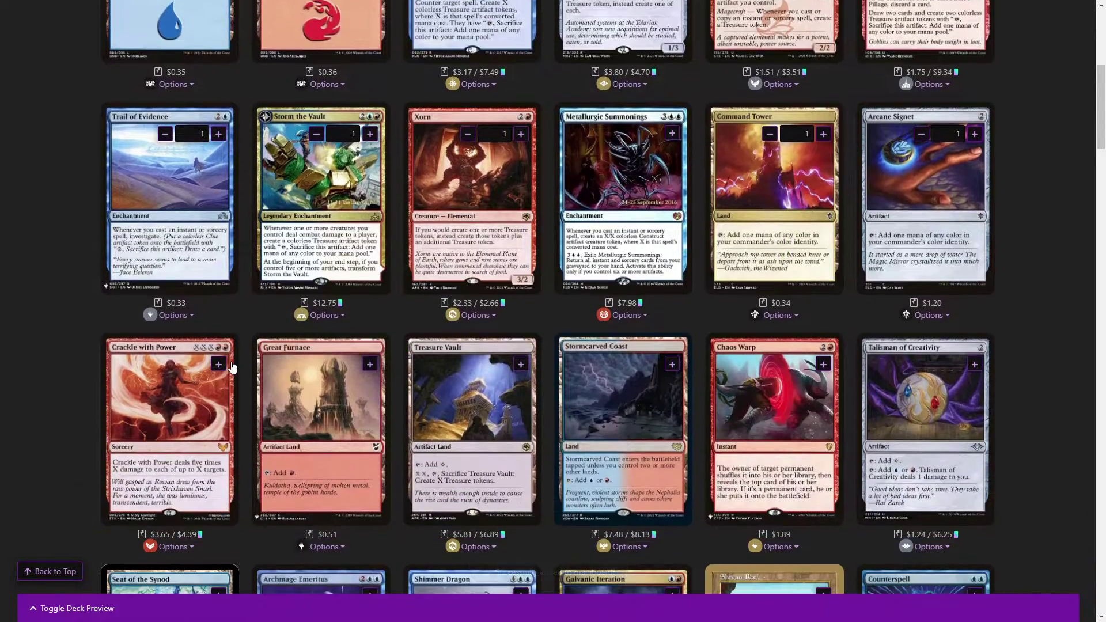
left_click(218, 364)
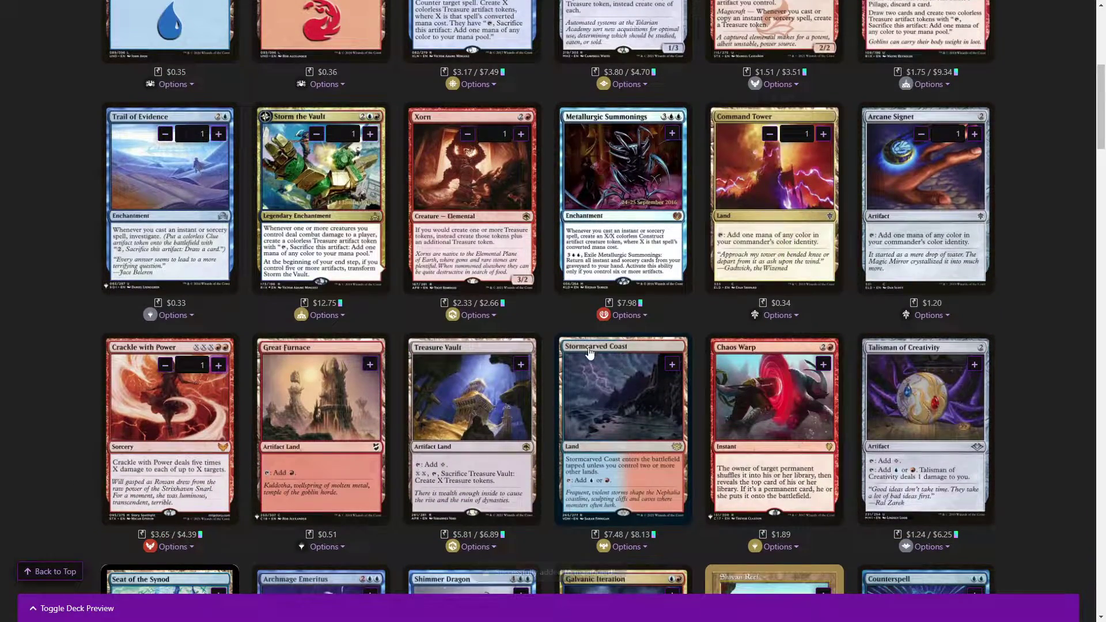
scroll(589, 353, "down", 5)
scroll(700, 442, "up", 15)
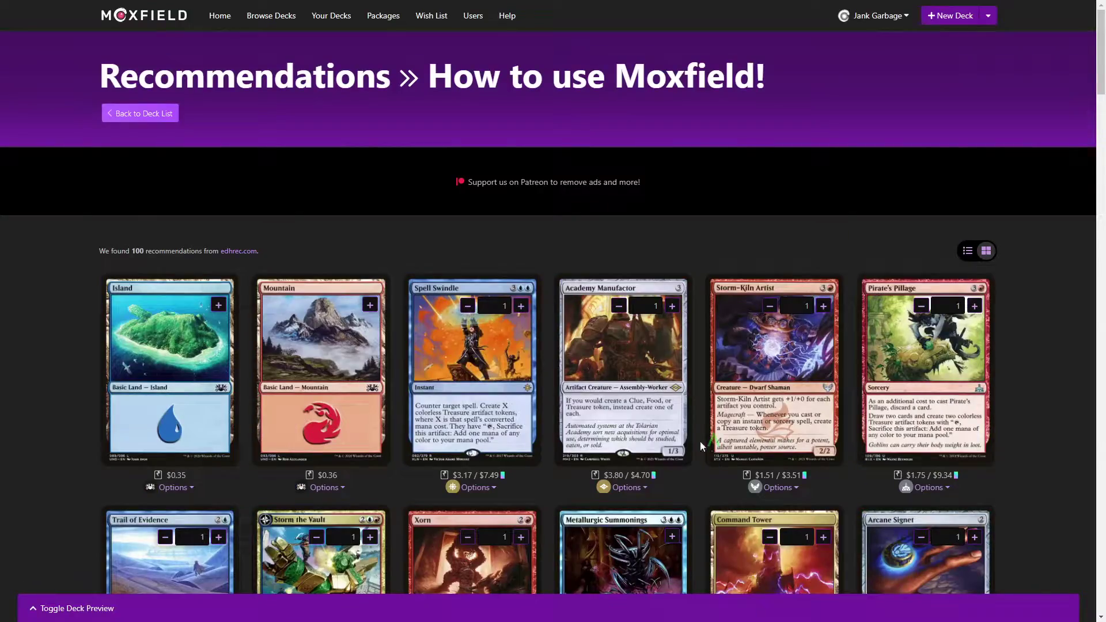
left_click(151, 117)
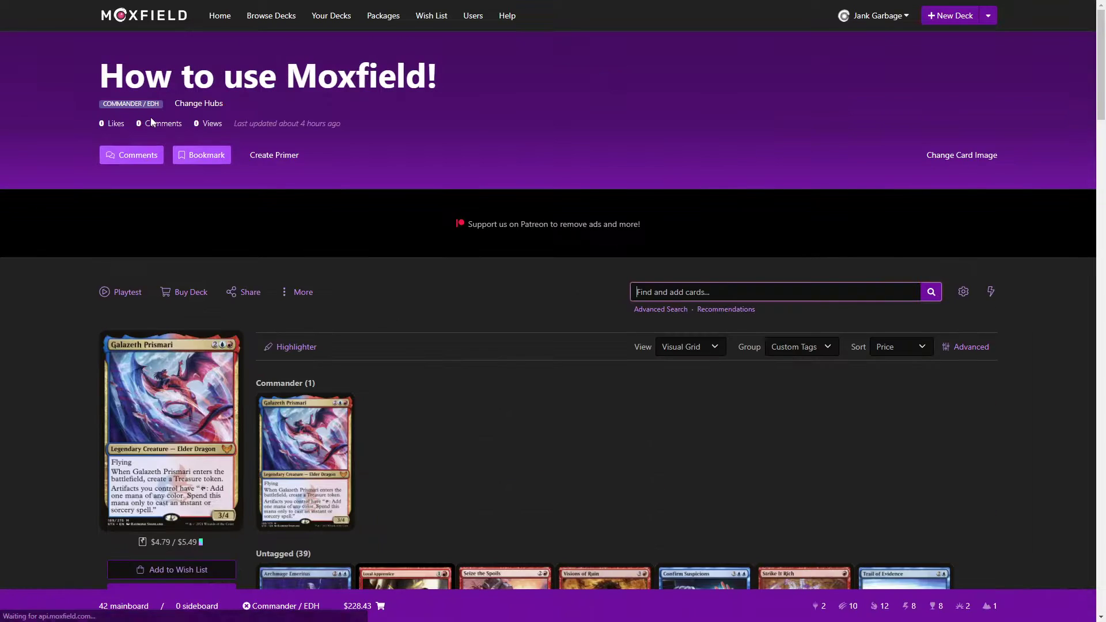
left_click(738, 311)
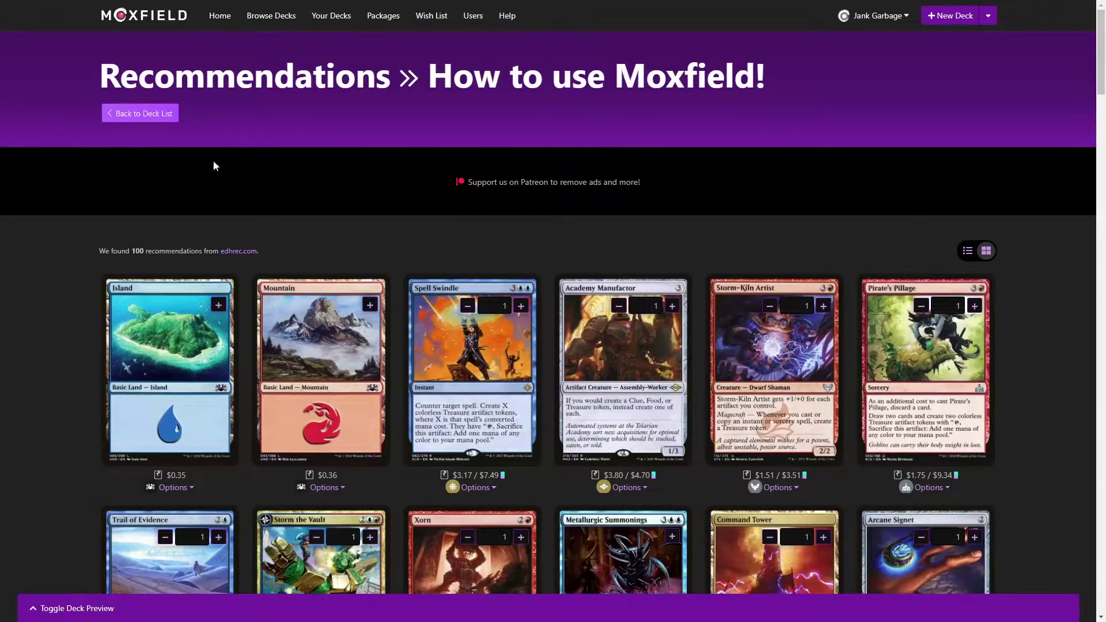
left_click(151, 119)
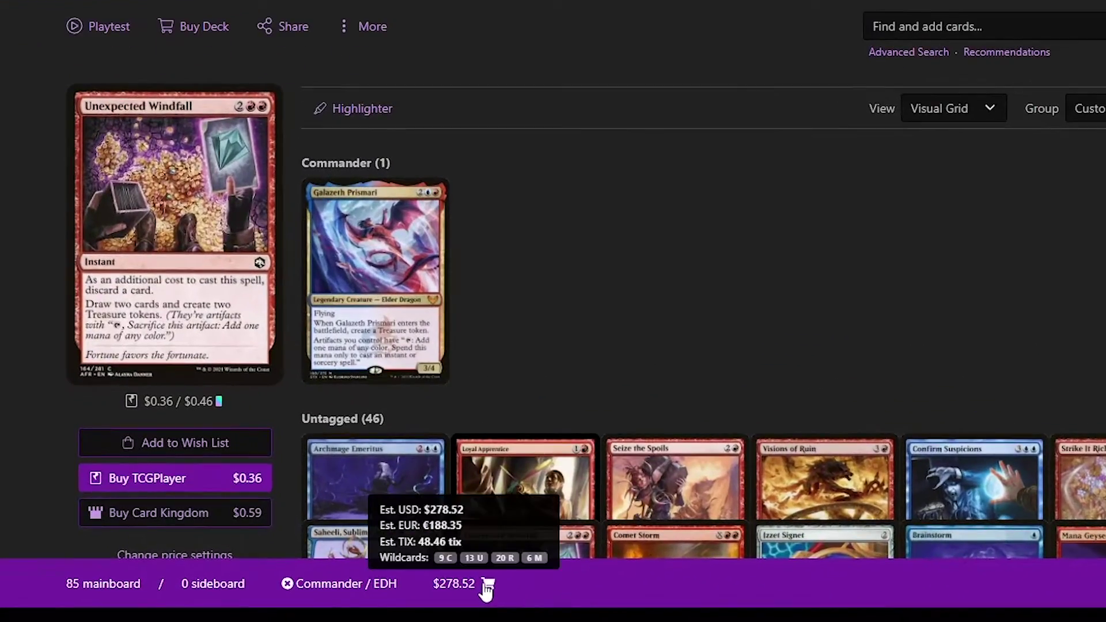
Update all cards in the deck to their cheapest printings.
left_click(369, 26)
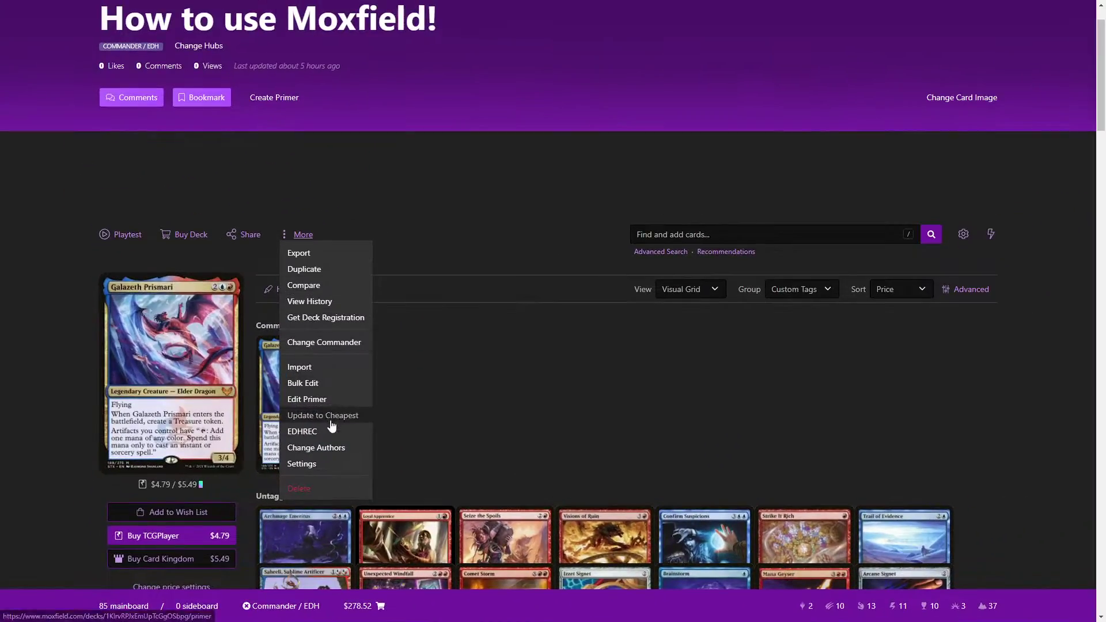
left_click(330, 425)
left_click(660, 158)
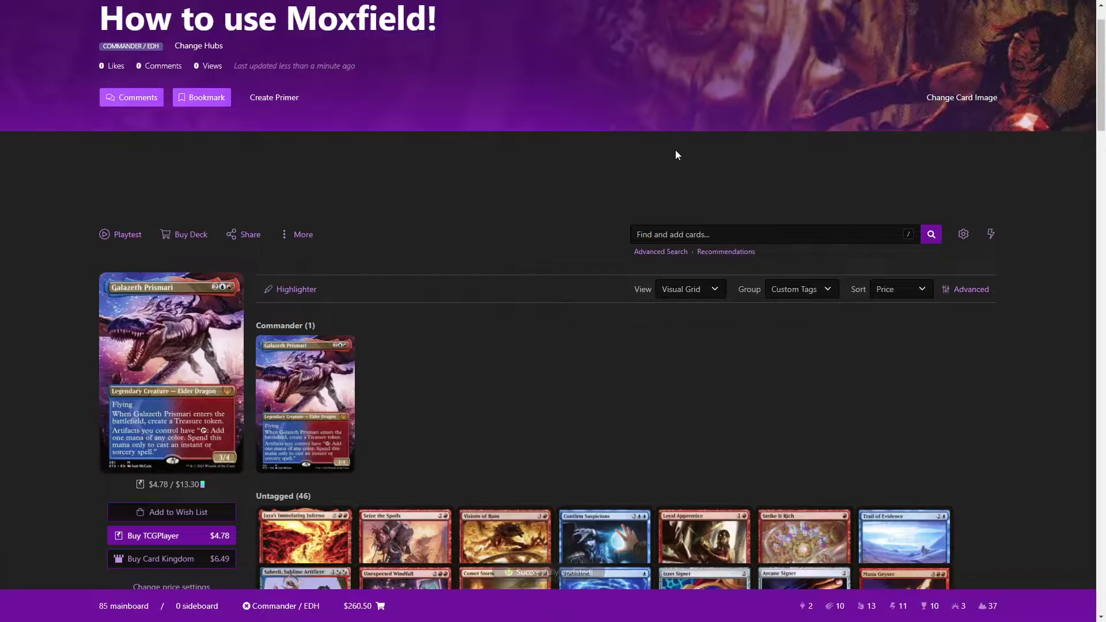
Open Bulk Edit for the deck, switch to Notepad and copy the whole card list from Echo Storm to Resculpt.
scroll(563, 151, "down", 1)
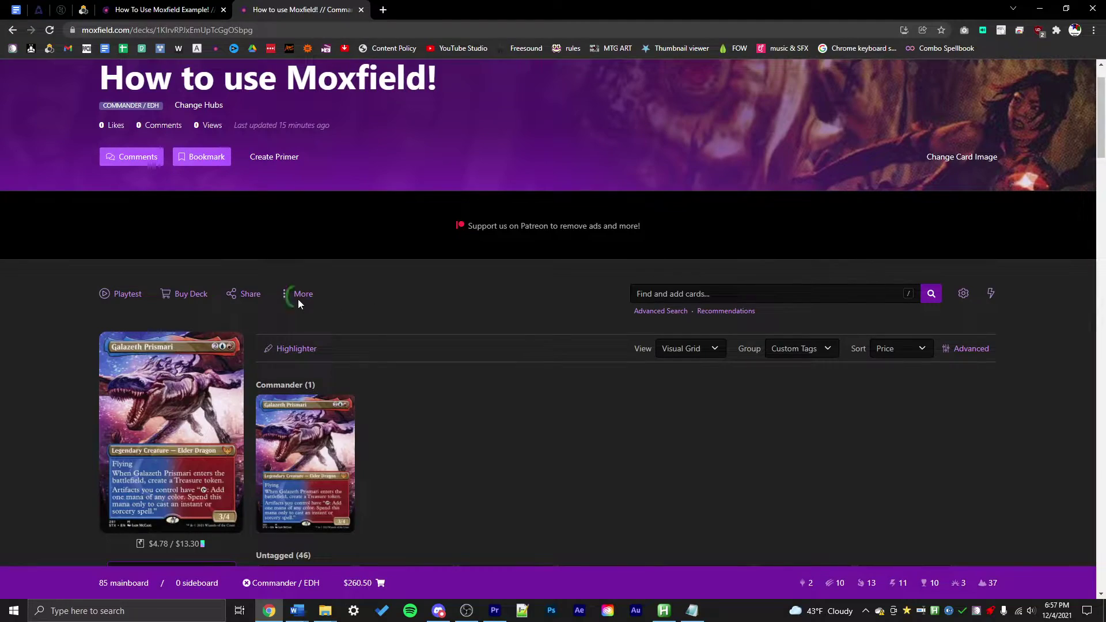
left_click(299, 300)
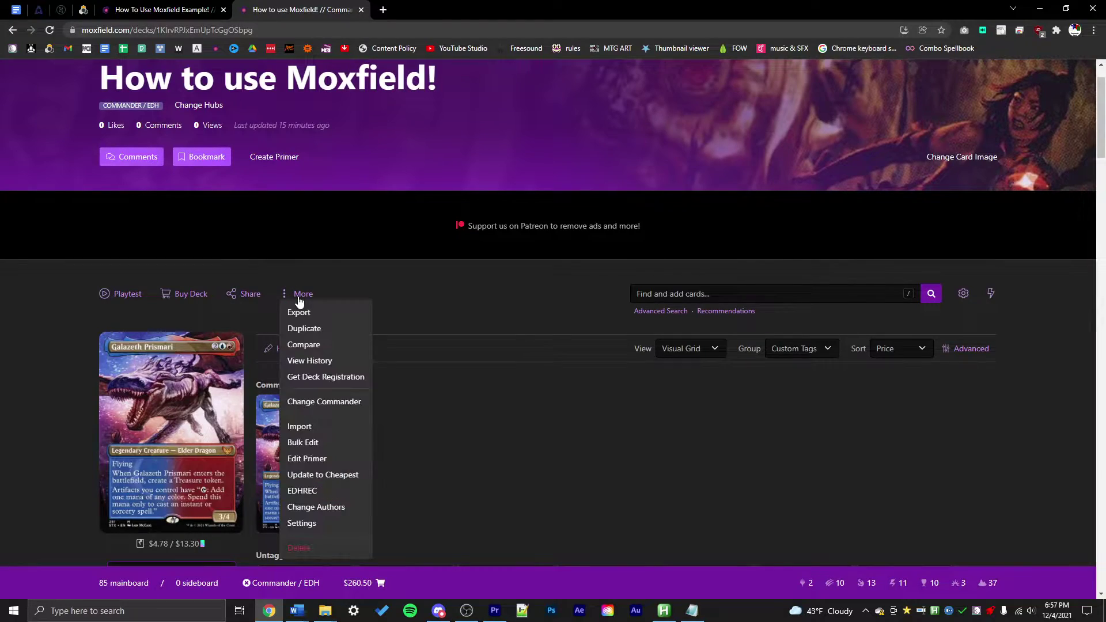
left_click(304, 442)
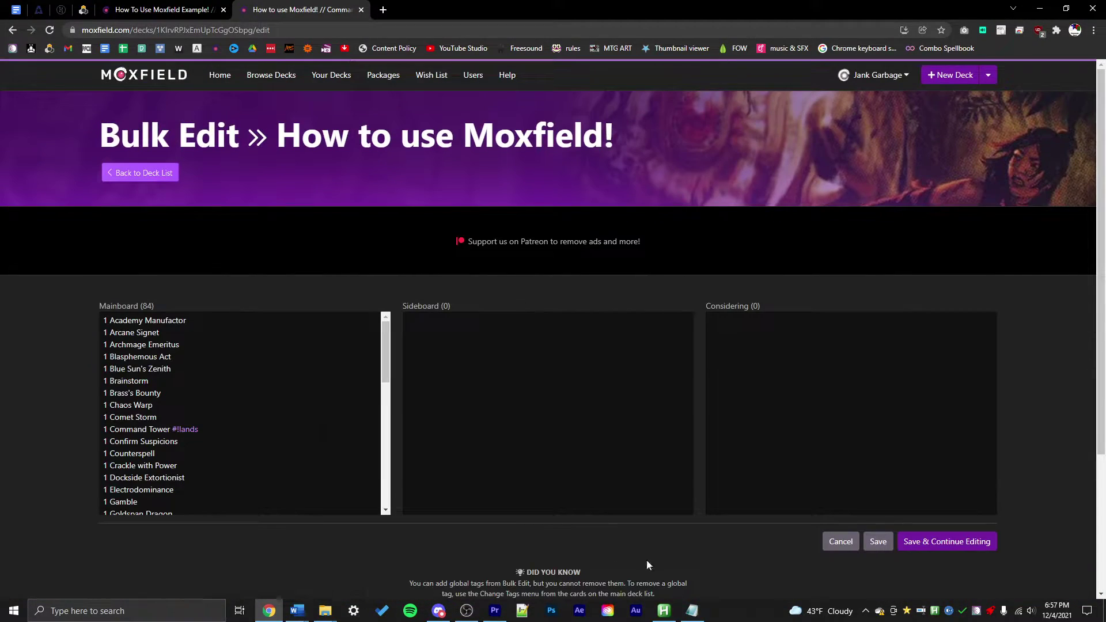
left_click(693, 610)
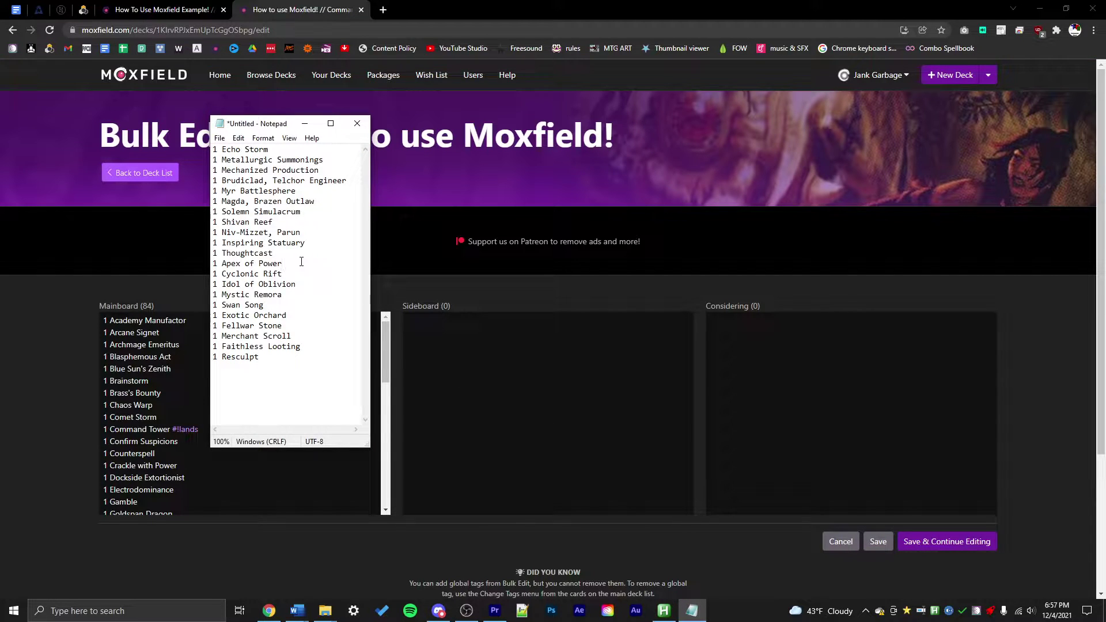
key("ctrl+a")
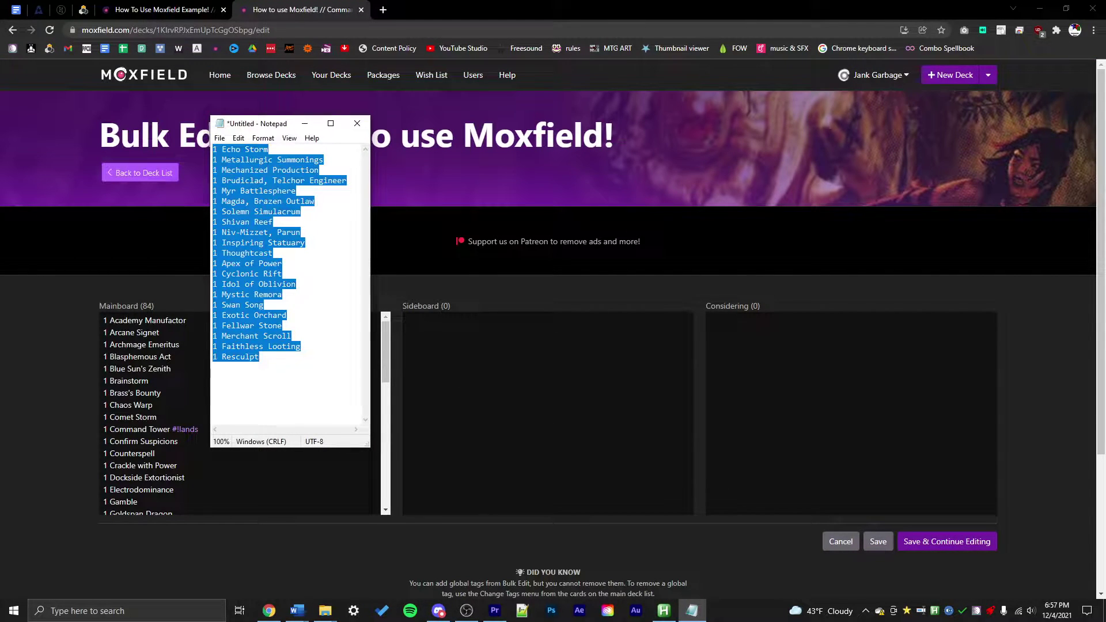
Return to Bulk Edit, append the copied card list to the end of the Mainboard and save the deck.
key("alt+Tab")
left_click(186, 406)
key("ctrl+End")
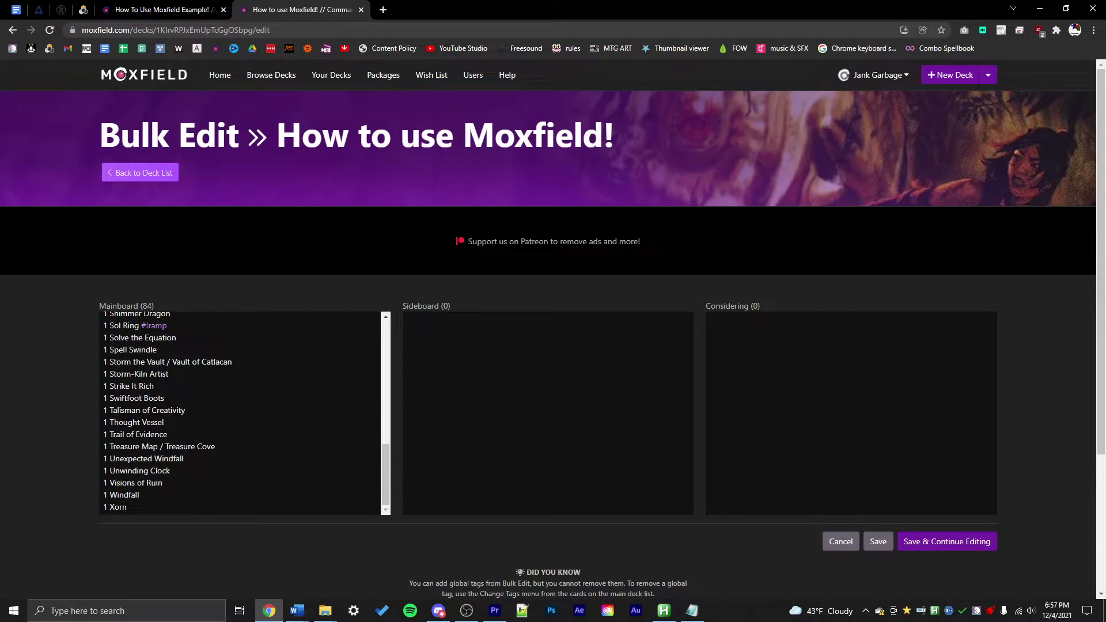
key("Return")
key("ctrl+v")
scroll(217, 486, "down", 1)
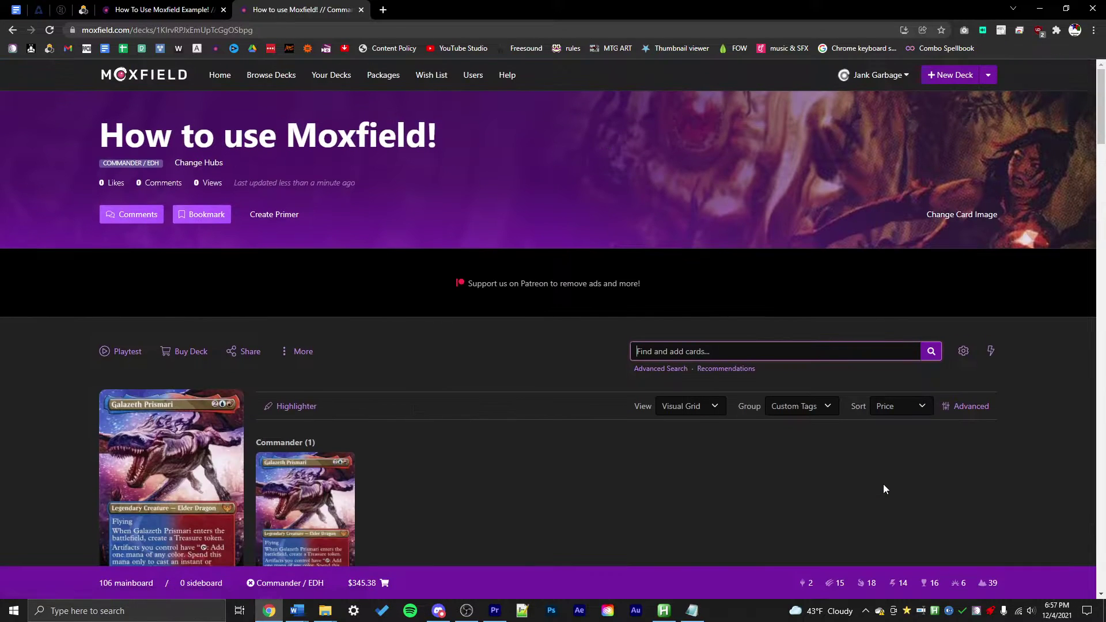
Browse all packages from the deck's Quick Add Options and change the sort order from Recently Updated.
scroll(883, 484, "down", 1)
left_click(992, 294)
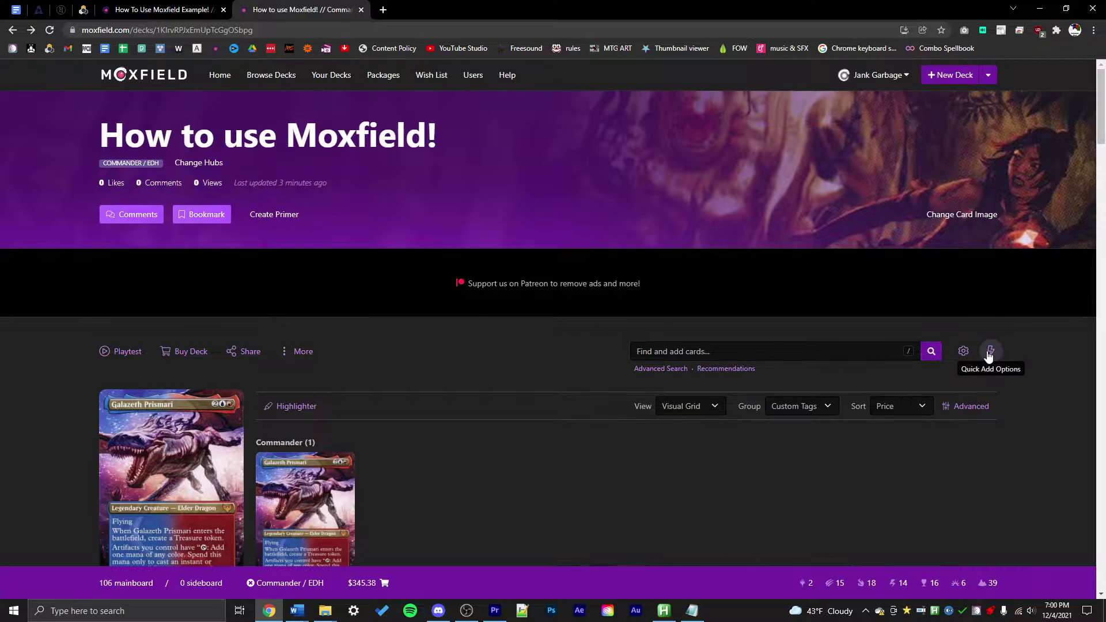
left_click(988, 353)
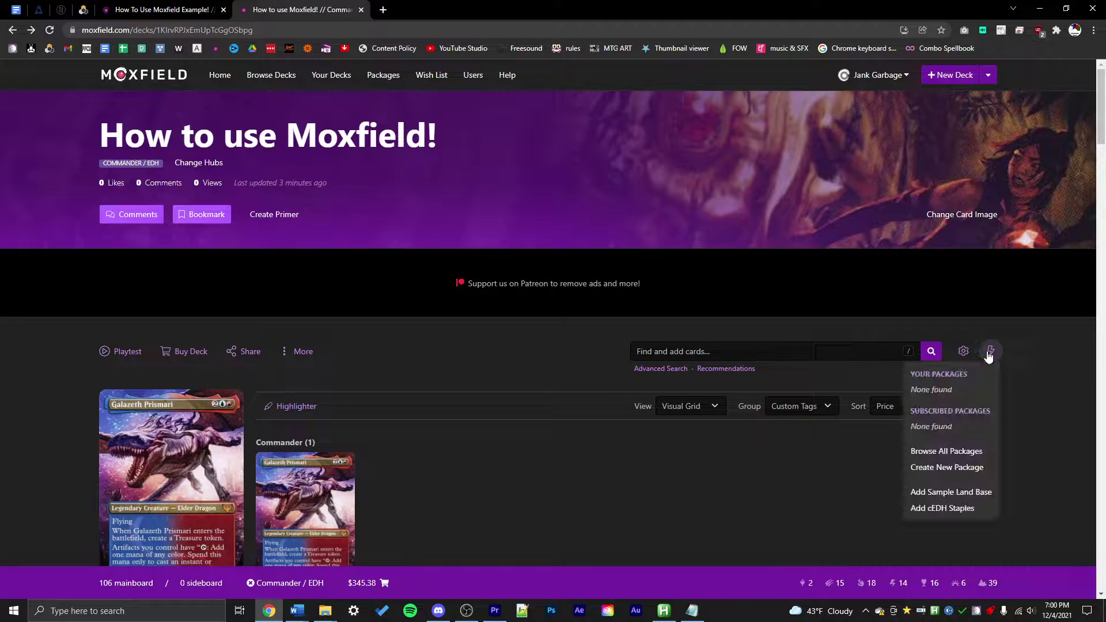
left_click(942, 453)
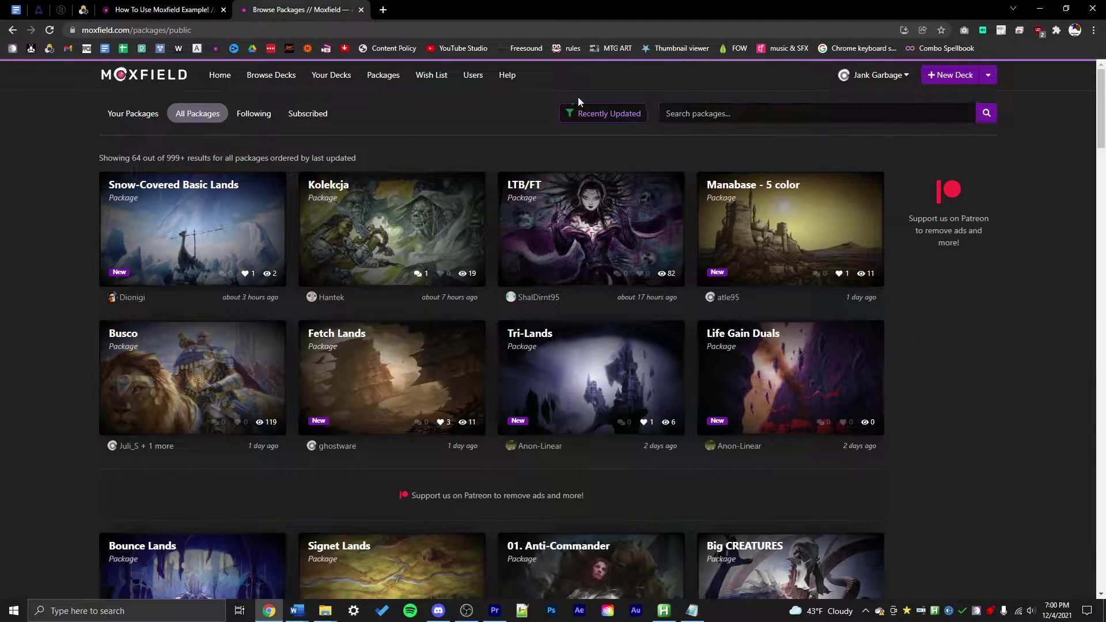
left_click(583, 114)
left_click(587, 184)
Open the Shock, Fetch and Fast Lands, Talismans and Signets packages in separate browser tabs, and view Shock Lands.
middle_click(173, 180)
middle_click(369, 208)
scroll(640, 319, "down", 3)
middle_click(381, 407)
middle_click(195, 408)
left_click(402, 10)
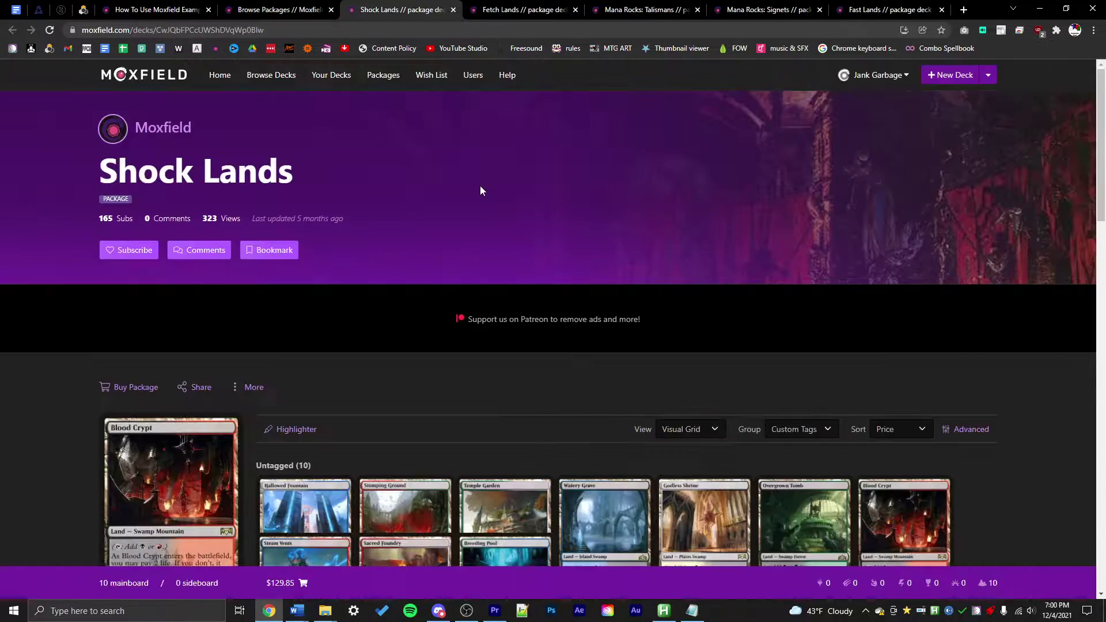
Subscribe to the Shock Lands, Fetch Lands, Talismans, Signets and Fast Lands packages, closing each finished tab in between.
scroll(479, 185, "down", 2)
scroll(334, 170, "up", 2)
key("ctrl+w")
left_click(144, 256)
key("ctrl+w")
left_click(142, 256)
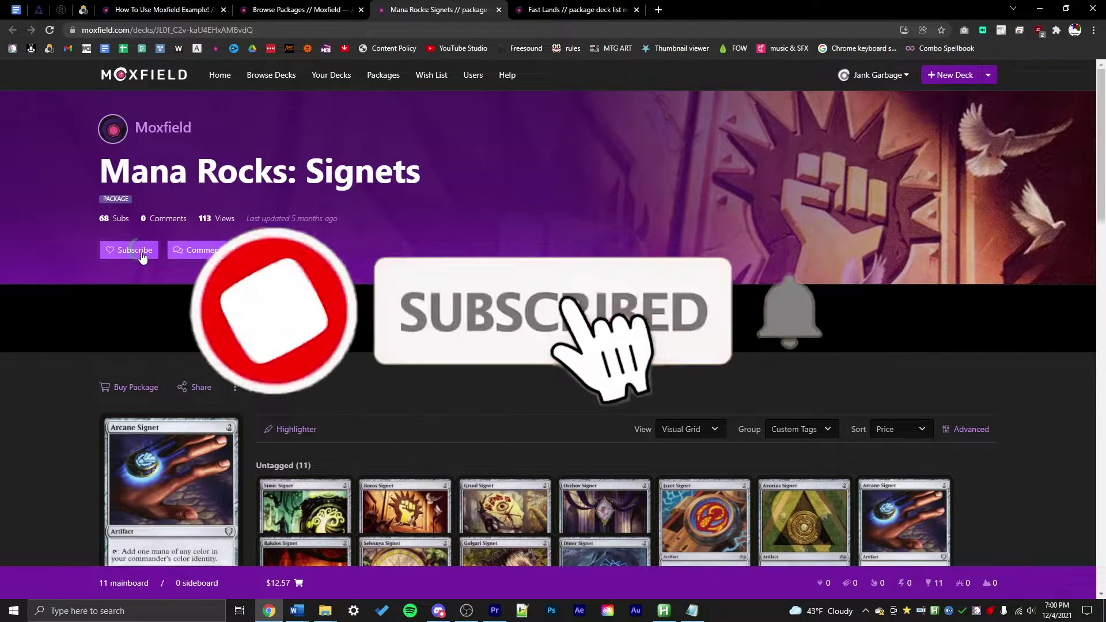
left_click(143, 257)
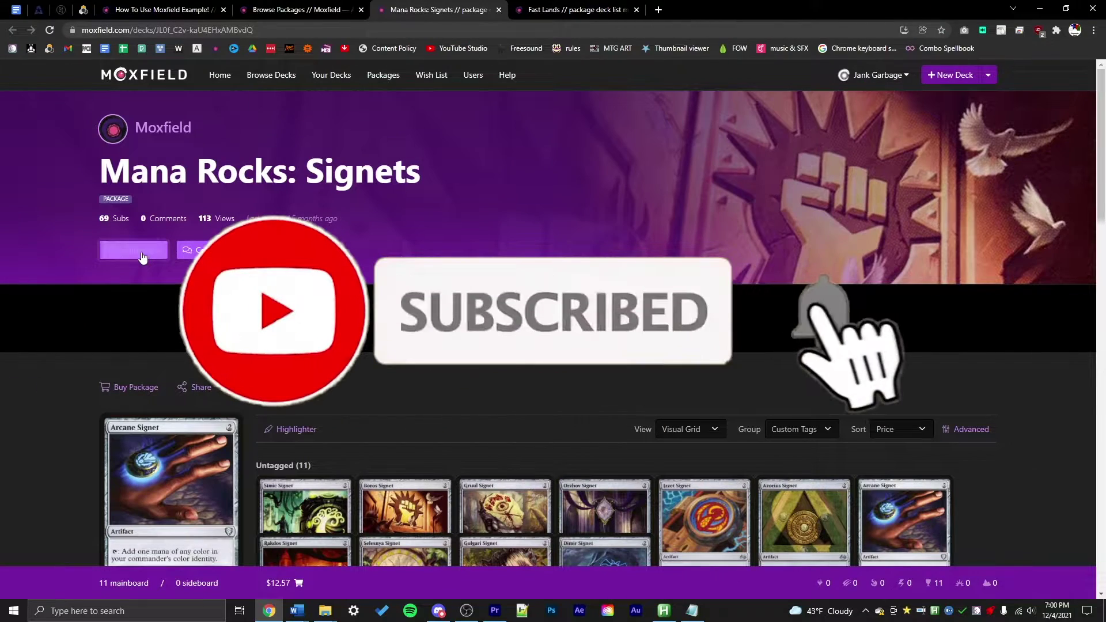
key("ctrl+w")
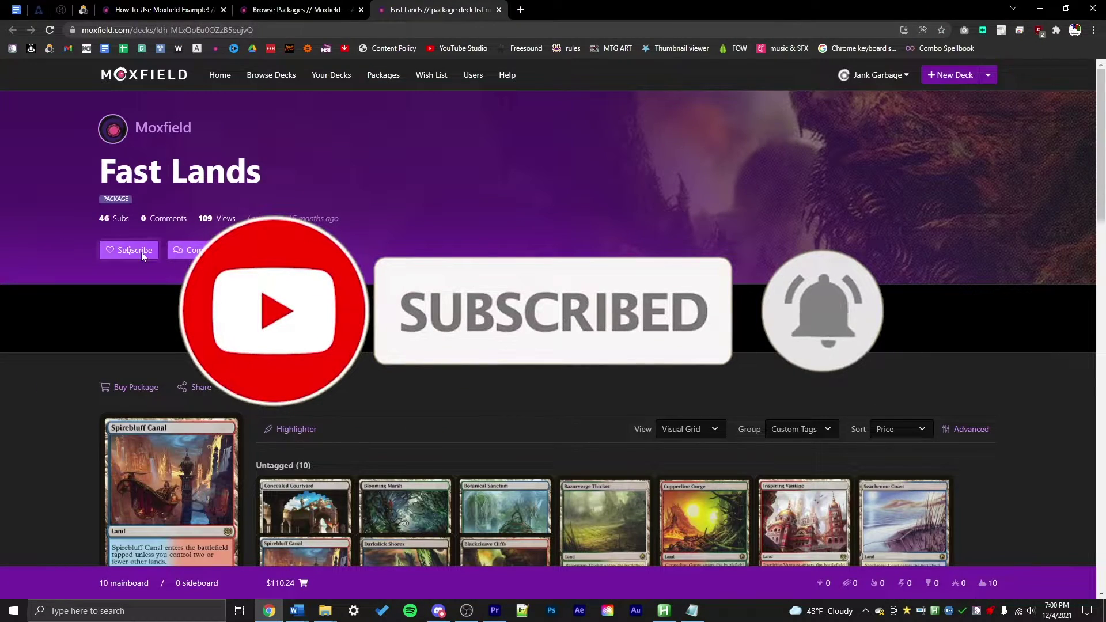
left_click(141, 252)
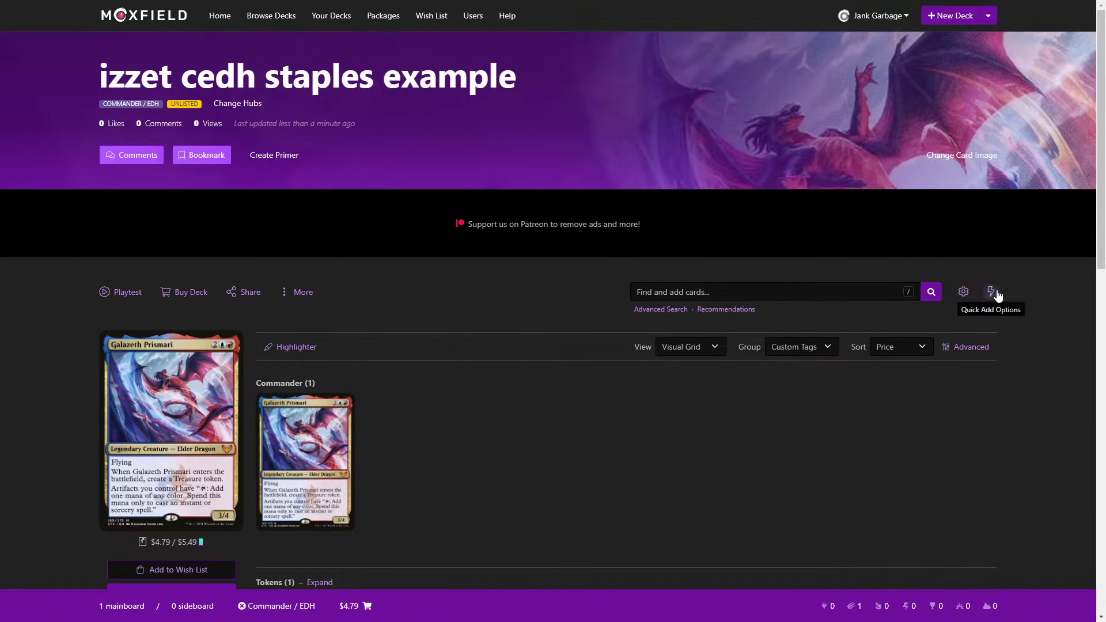
Add the cEDH staples to the deck "izzet cedh staples example" through Quick Add Options and look over the added cards.
left_click(992, 292)
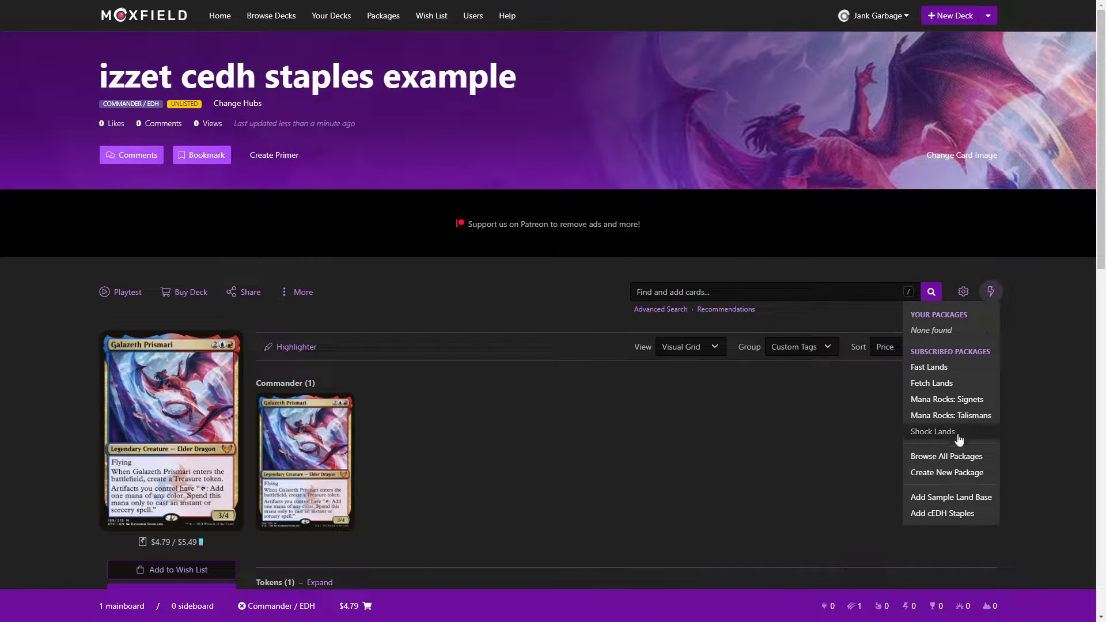
left_click(957, 514)
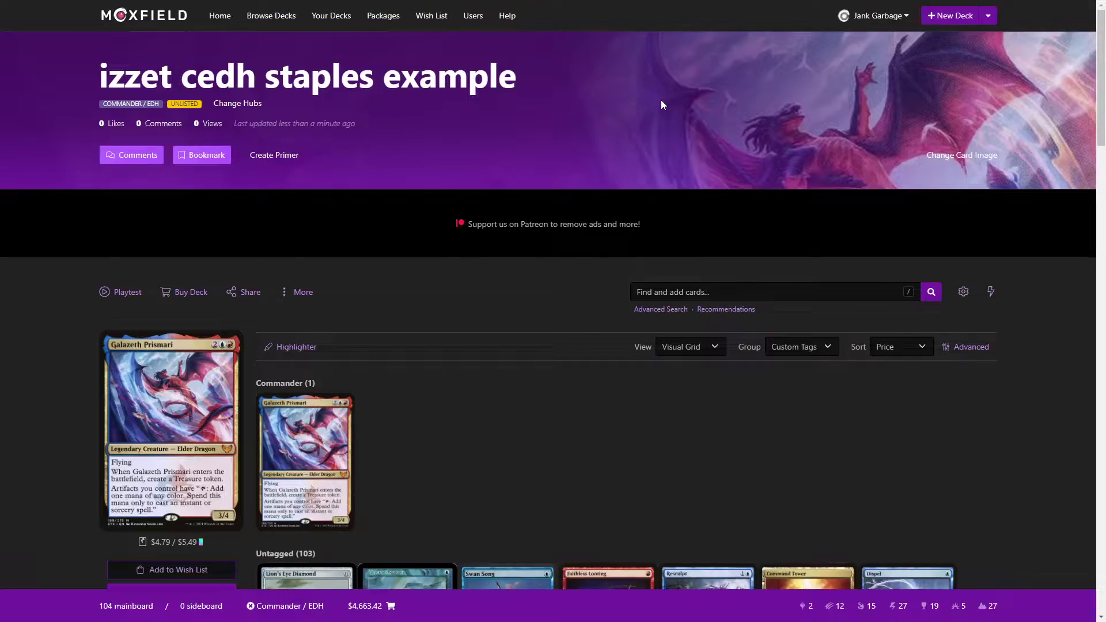
scroll(661, 106, "down", 10)
scroll(848, 143, "down", 10)
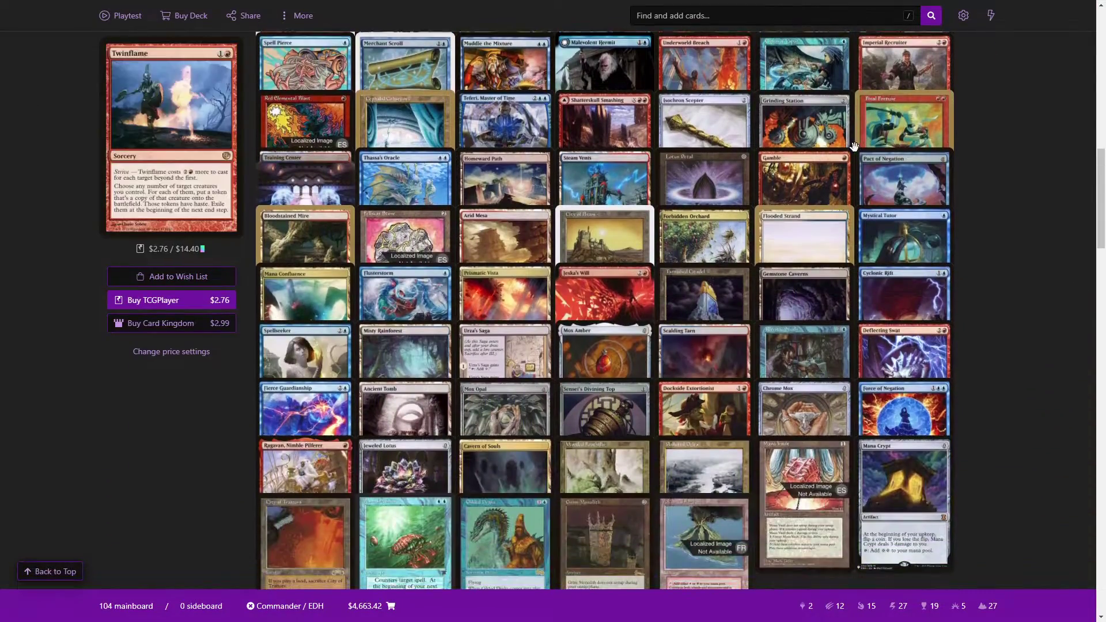
scroll(603, 311, "up", 10)
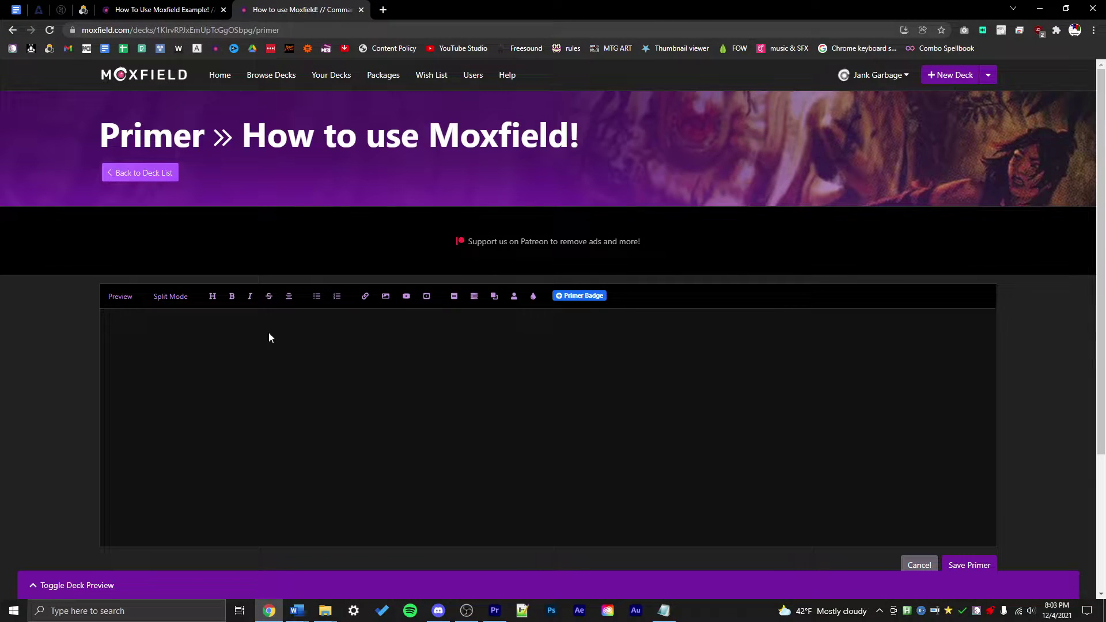
Write "to make a description of your deck" as the primer text of How to use Moxfield!, save it and view the primer.
type("to make a description of")
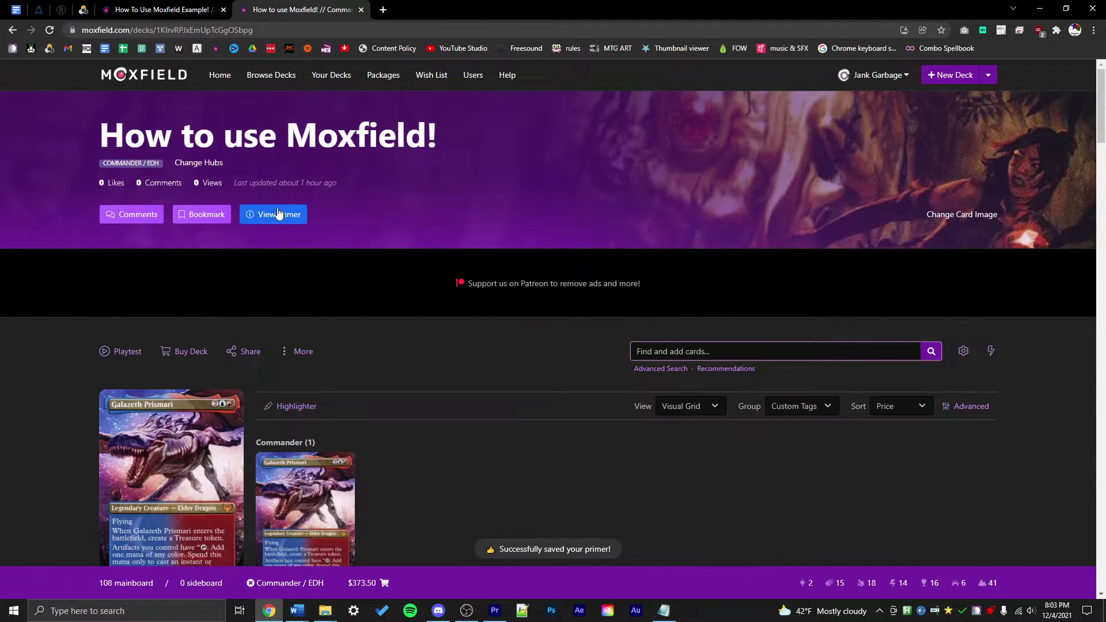
left_click(279, 212)
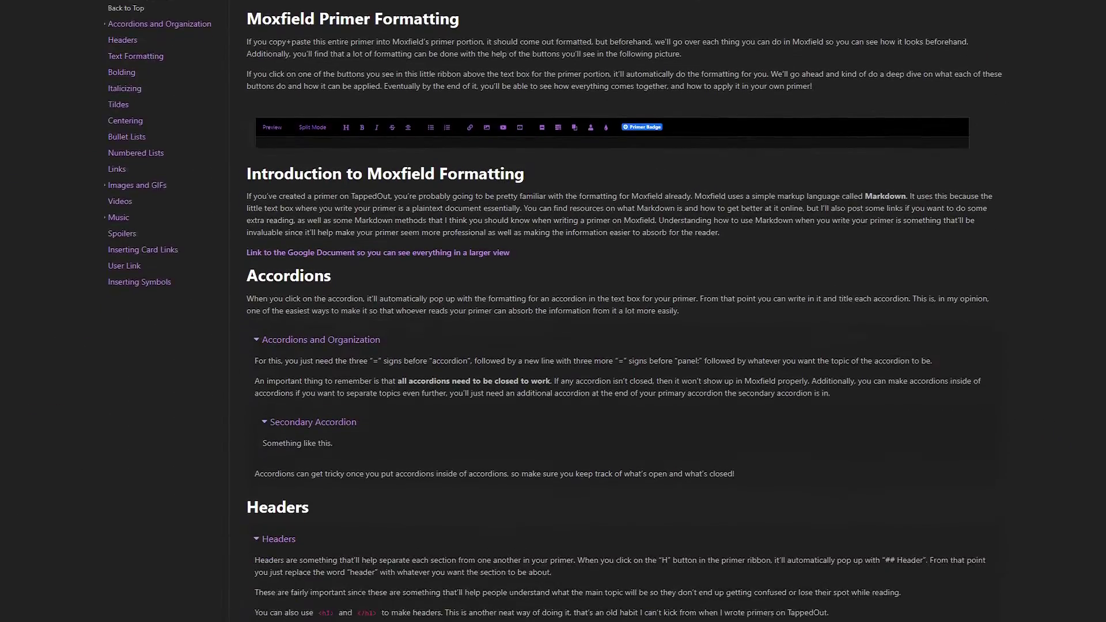
Read through the Moxfield Primer Formatting guide, from accordions and headers to lists, links, images, videos and music.
scroll(553, 312, "down", 8)
scroll(553, 311, "down", 15)
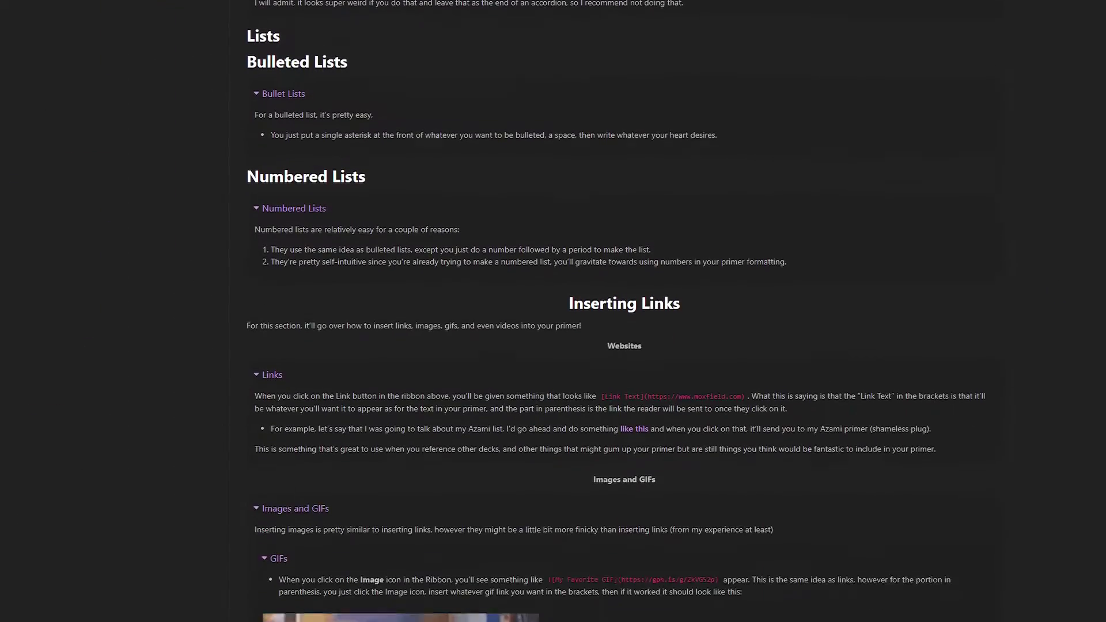
scroll(553, 311, "down", 15)
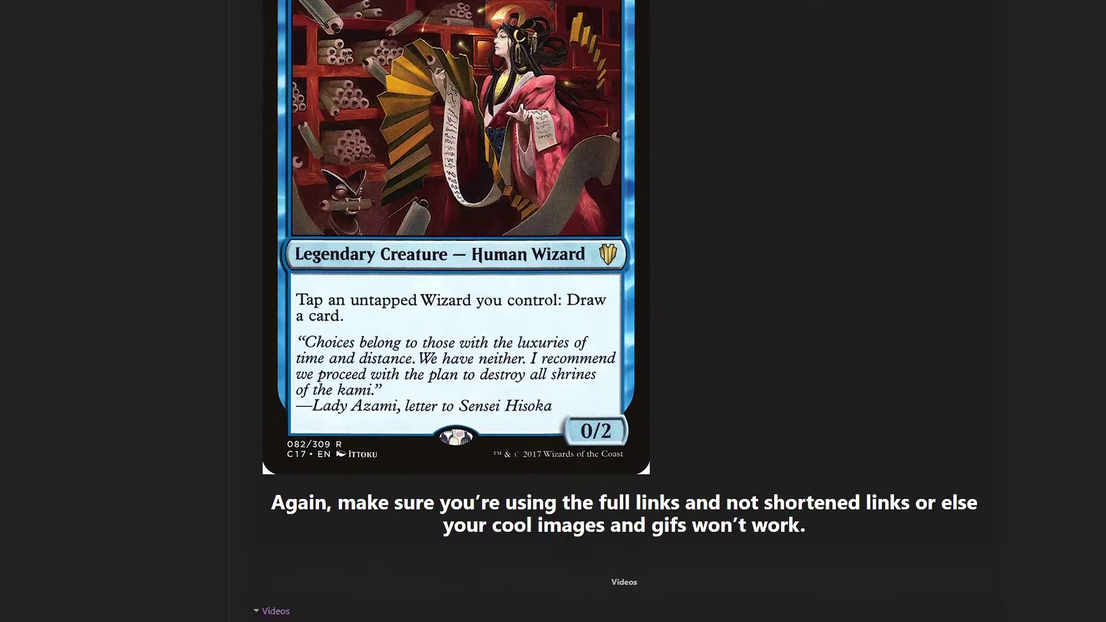
scroll(553, 311, "down", 15)
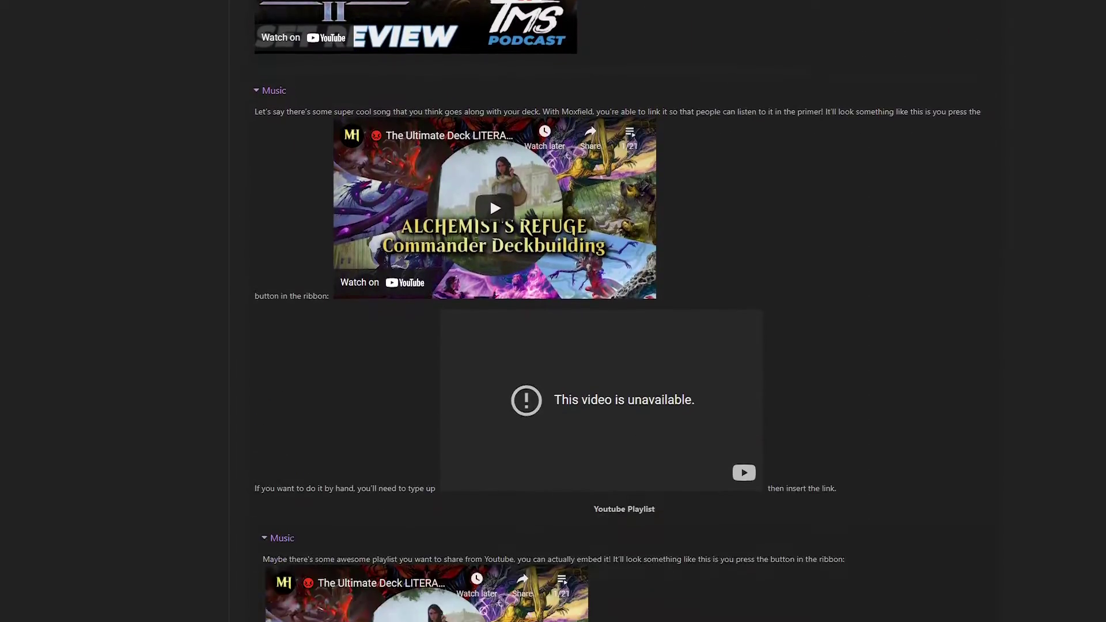
scroll(553, 311, "down", 12)
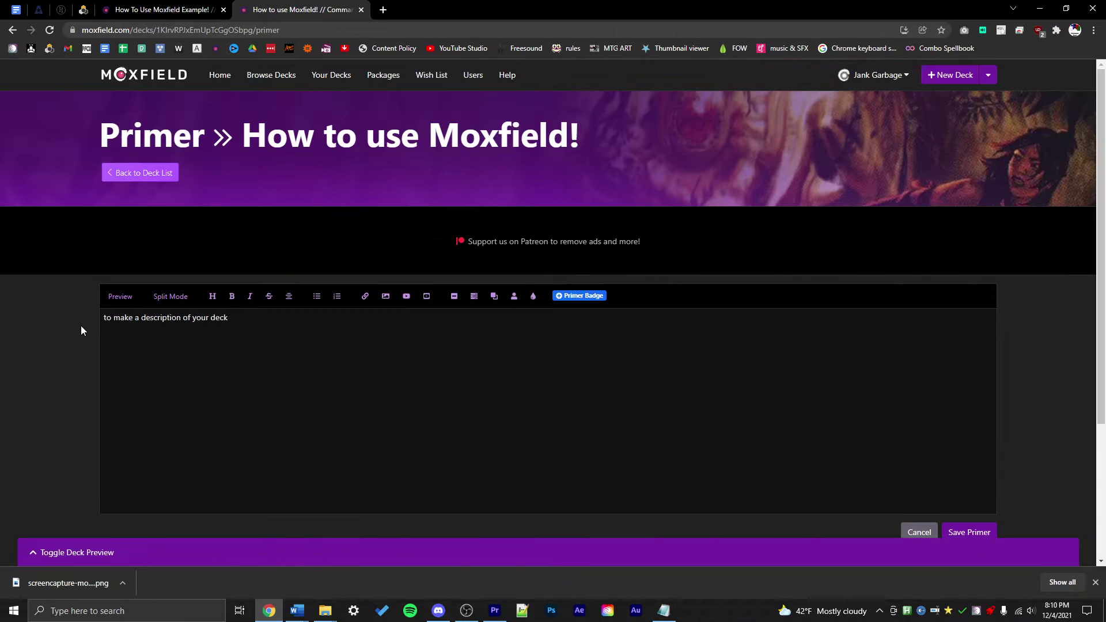
Write double-bracketed card links in the primer, including Sol Ring, Izzet Signet, Sorrow's Path and Galazeth Prismari, and preview them.
type("[[exact card name]]")
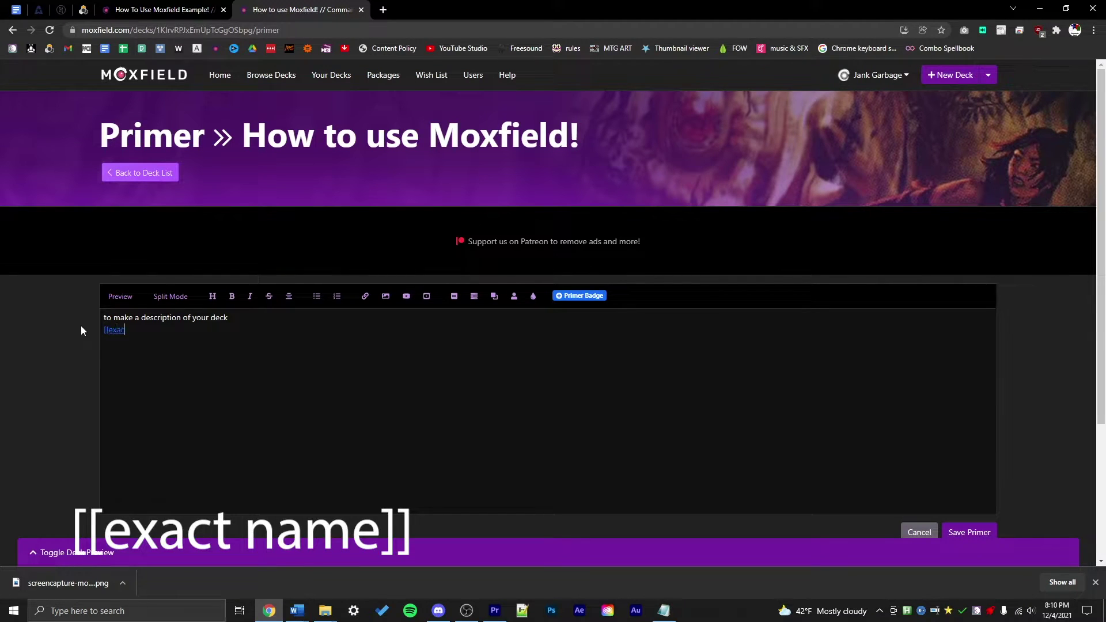
key("Return")
type("[[sol ring]] [[izzet signet]] [[sol ring]] [[Sorrow's path]] [[galazeth prismari")
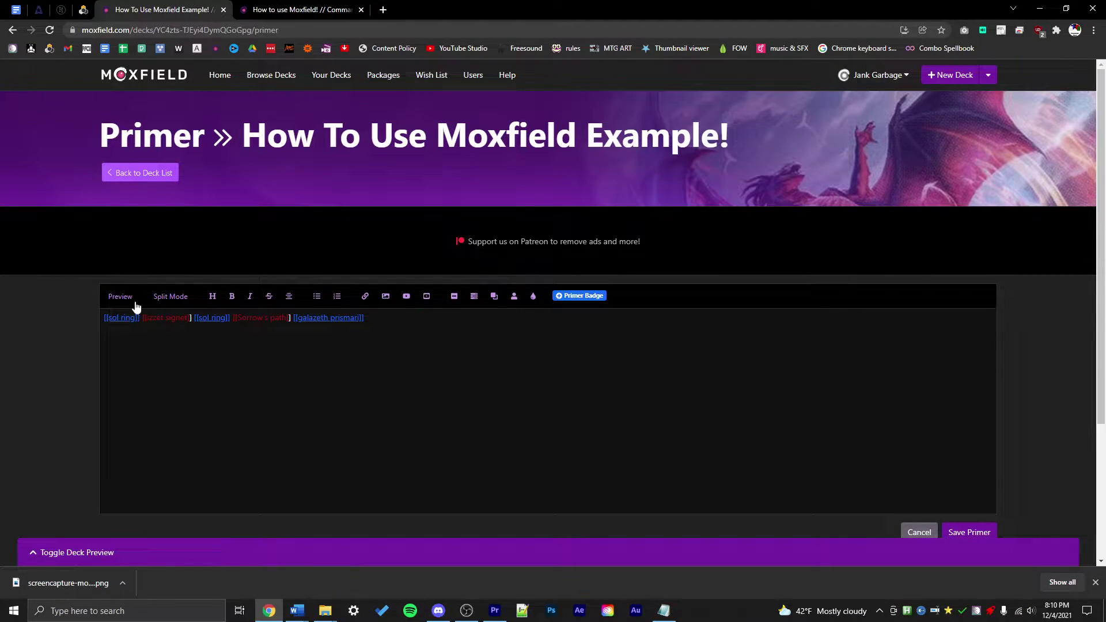
left_click(121, 297)
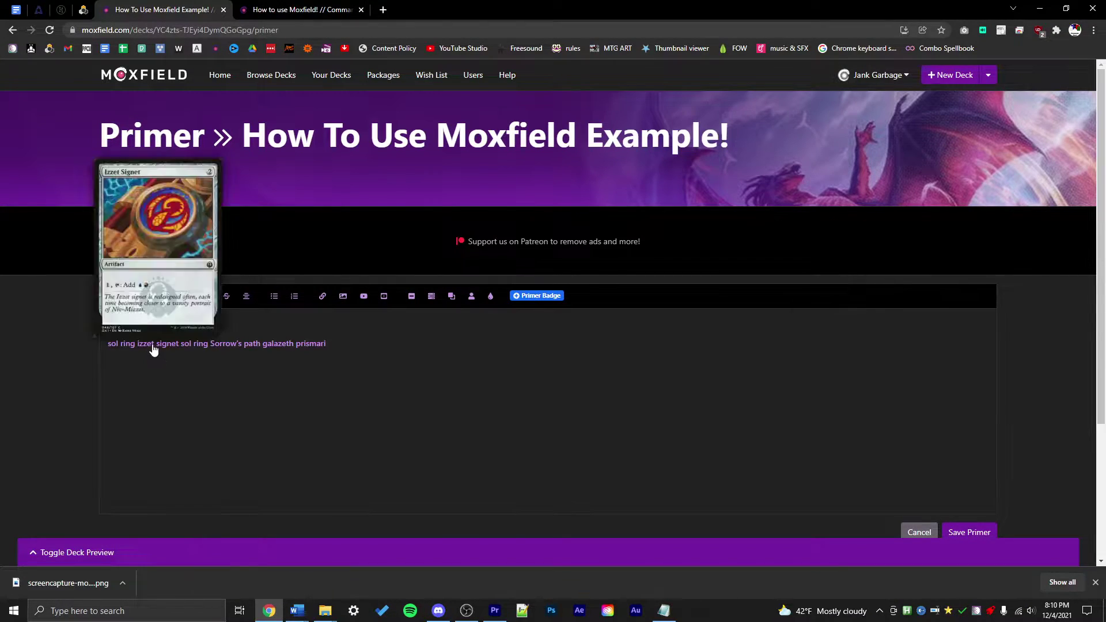
mouse_move(220, 349)
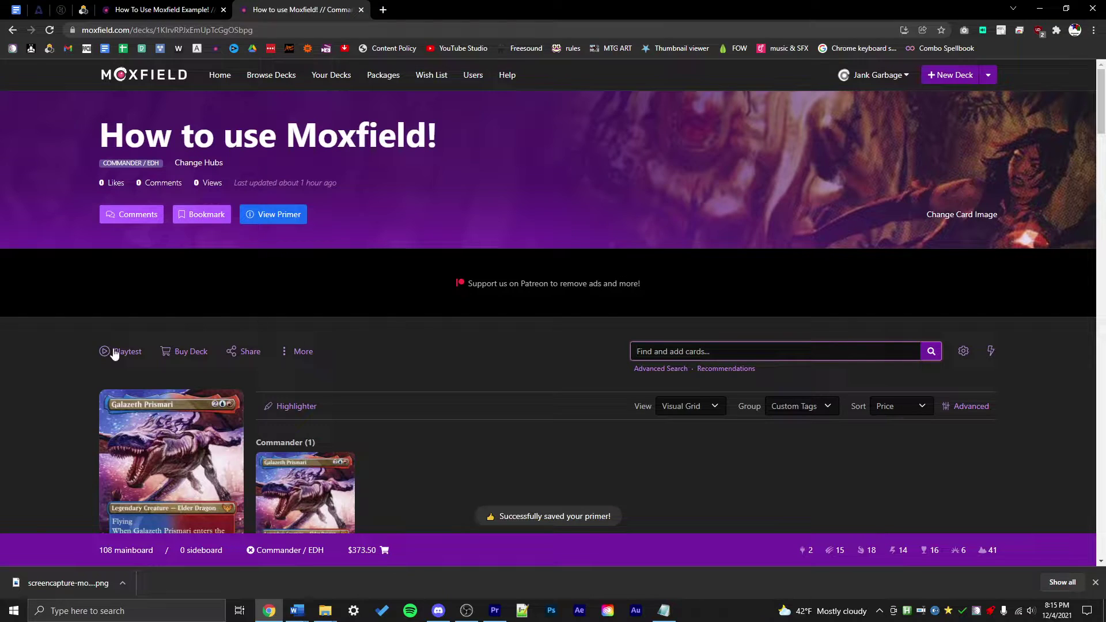
Start a playtest of the deck, put Echo Storm and an Island onto the battlefield and draw a card.
left_click(115, 352)
mouse_move(400, 494)
left_mouse_down()
mouse_move(492, 268)
mouse_move(933, 469)
mouse_move(930, 495)
mouse_move(982, 507)
mouse_move(864, 271)
mouse_move(664, 460)
left_mouse_up()
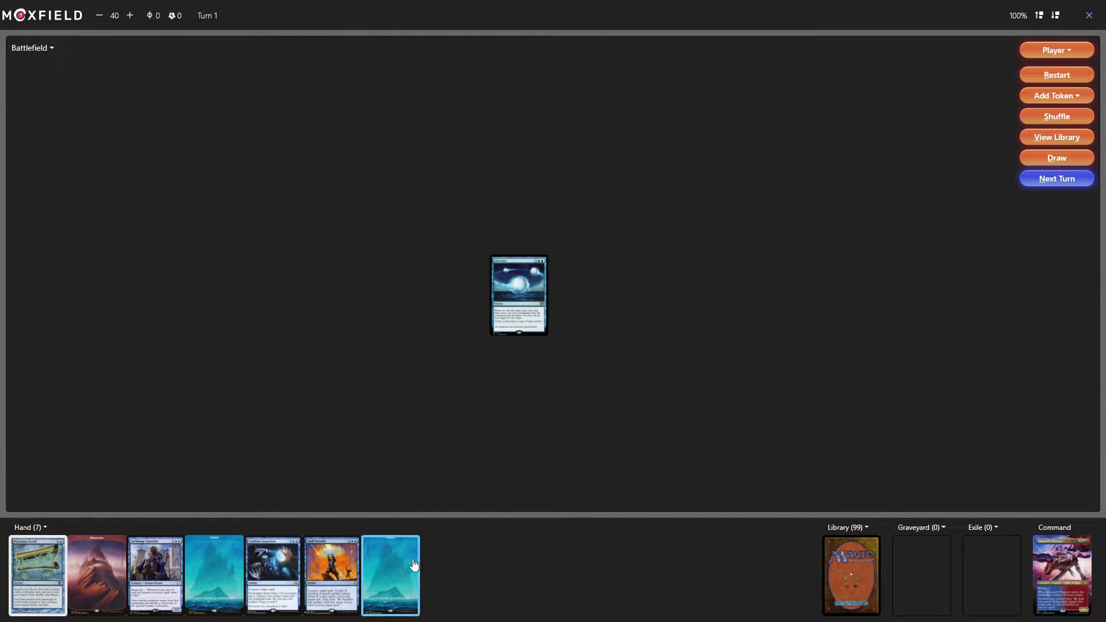
left_click(414, 564)
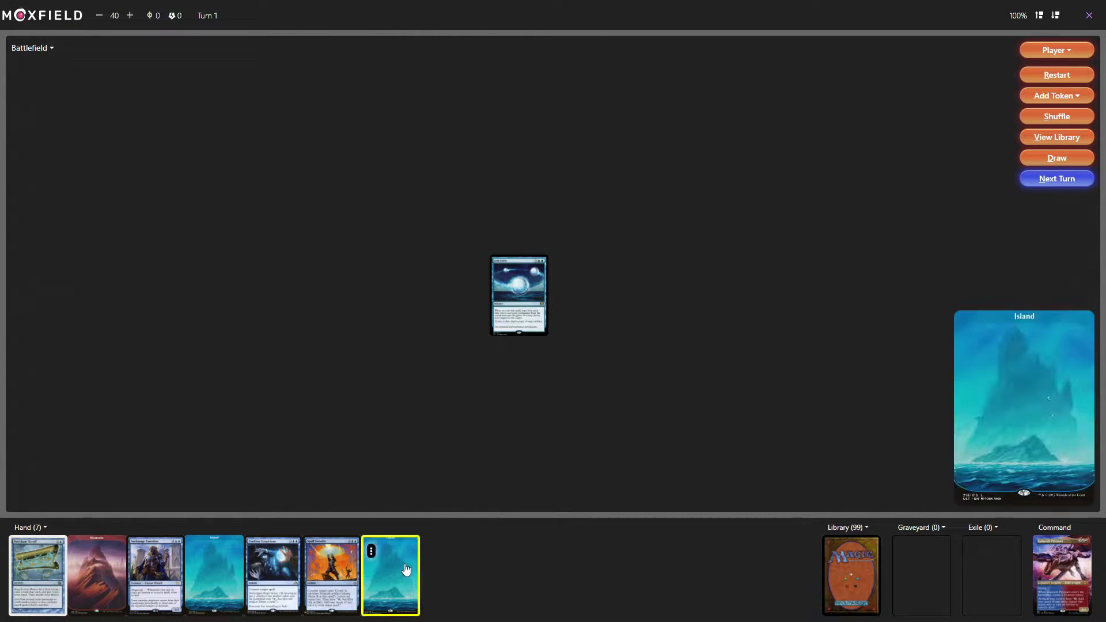
left_click(846, 579)
left_click_drag(413, 576, 419, 440)
Tap and untap the Island on the battlefield several times, leave it untapped and reposition it slightly.
left_click(405, 456)
left_click(404, 456)
left_click(404, 456)
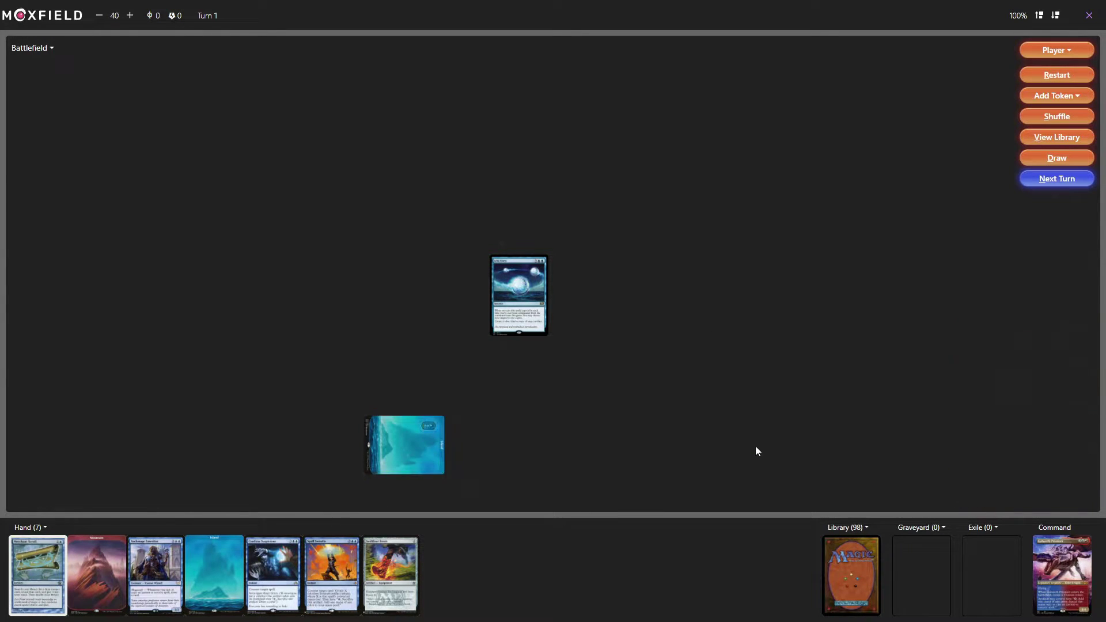
key("u")
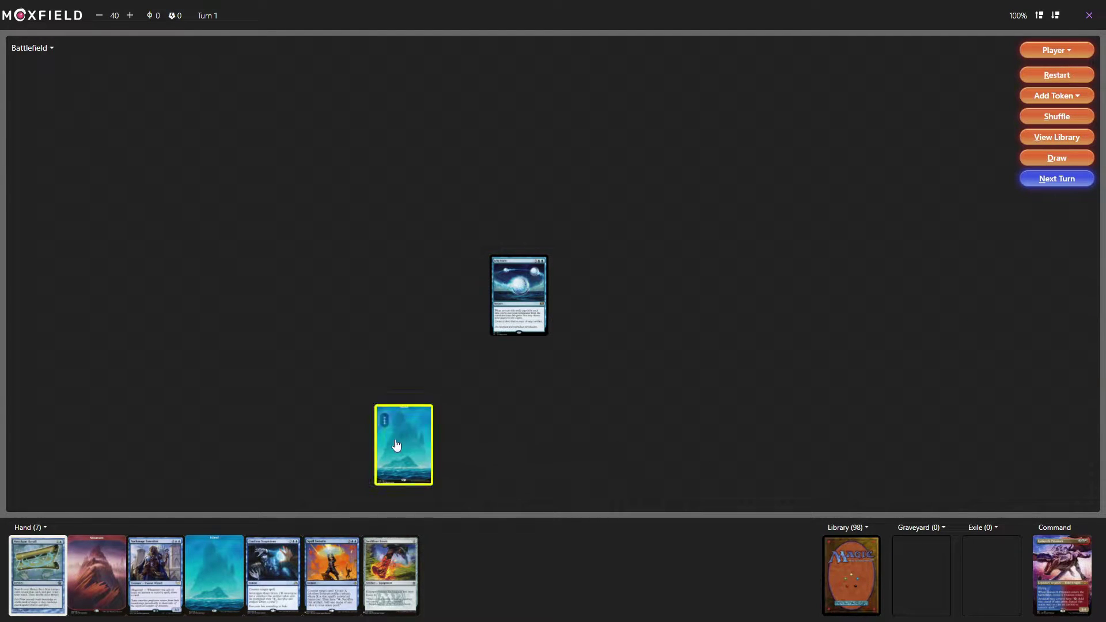
left_click(396, 445)
left_click(396, 446)
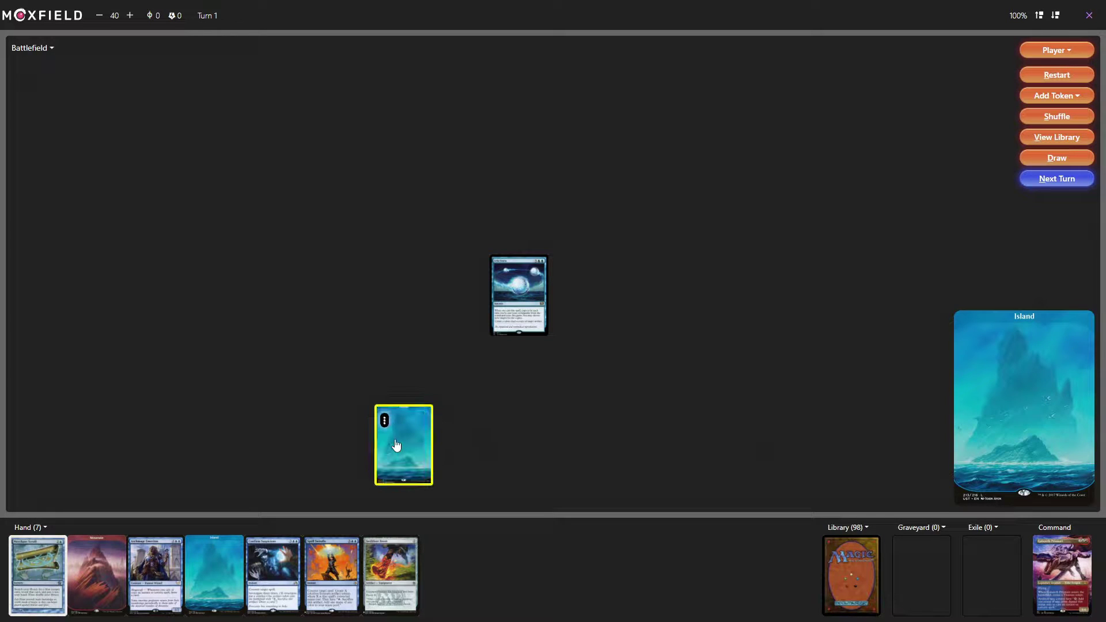
mouse_move(397, 448)
left_mouse_down()
mouse_move(406, 454)
mouse_move(411, 438)
left_mouse_up()
Play Swiftfoot Boots from the hand onto the battlefield and return it to the library.
double_click(377, 562)
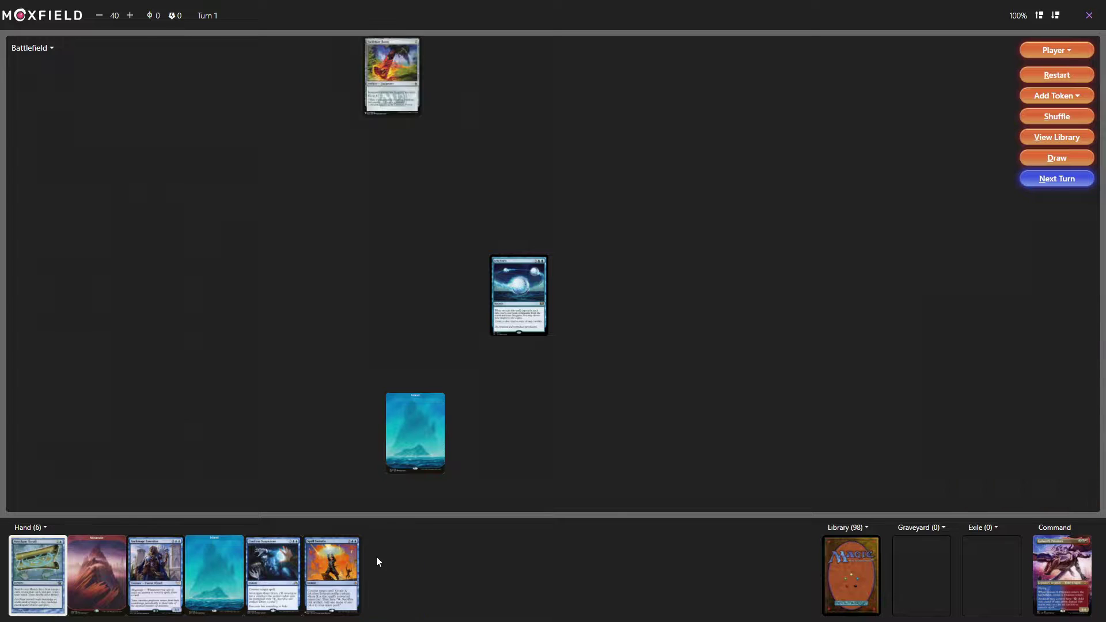
left_click_drag(387, 104, 851, 573)
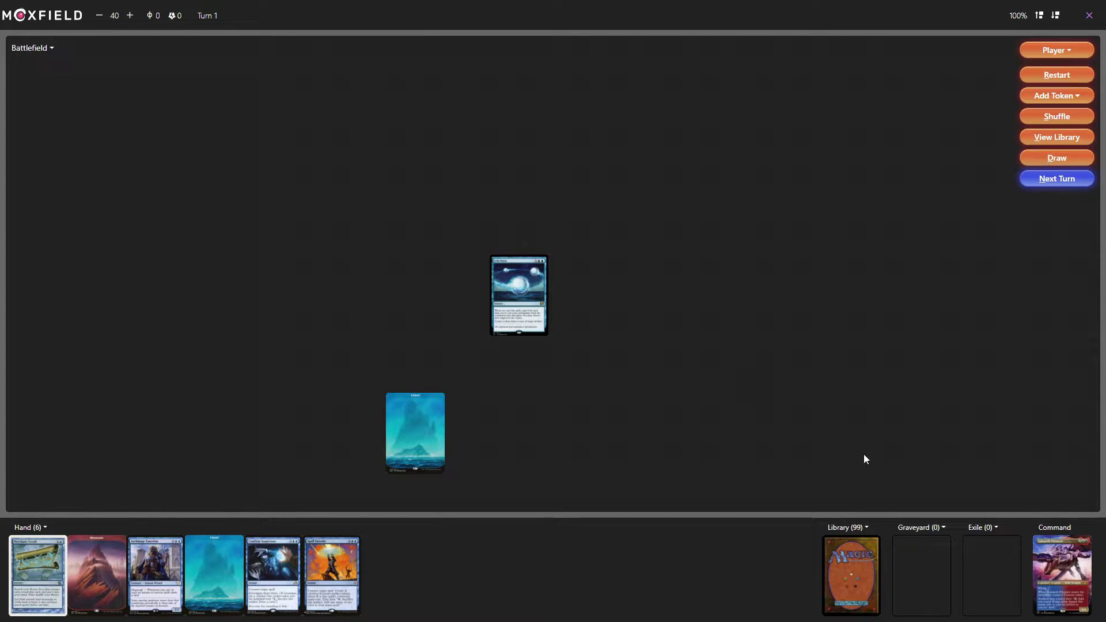
Draw a card, play Myr Battlesphere onto the battlefield, and send it to the graveyard and on to exile.
left_click(872, 570)
mouse_move(403, 556)
left_click_drag(403, 556, 715, 346)
key("g")
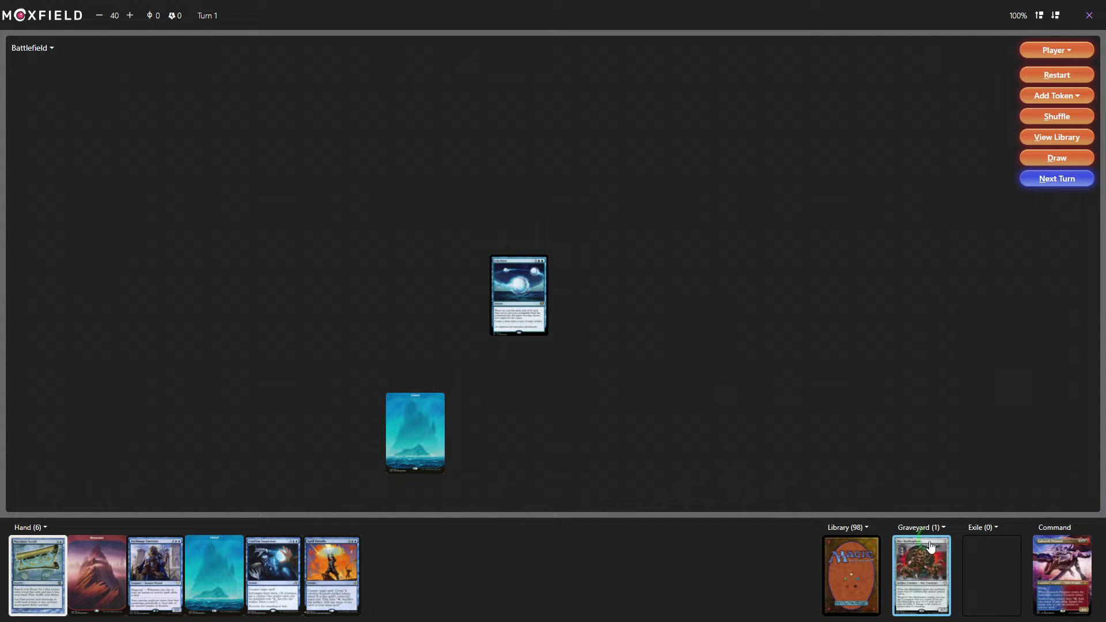
key("e")
Add a counter to Echo Storm on the battlefield.
left_click(499, 270)
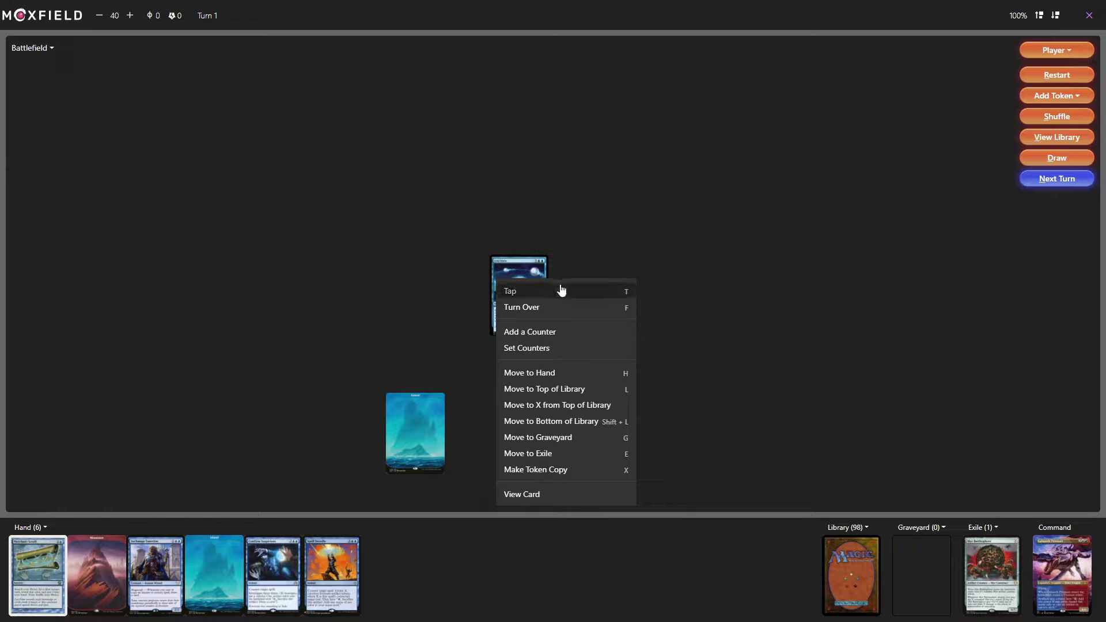
left_click(559, 332)
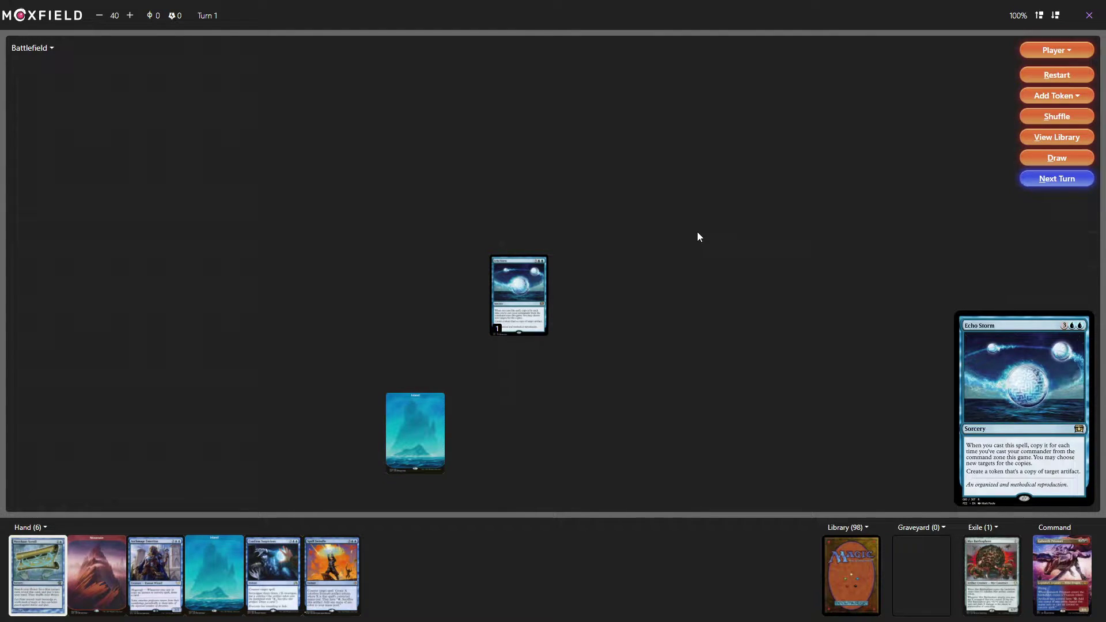
Restart the playtest, advance the game to turn 3 and shuffle the library.
left_click(1074, 75)
left_click(670, 93)
left_click(1060, 179)
left_click(1060, 179)
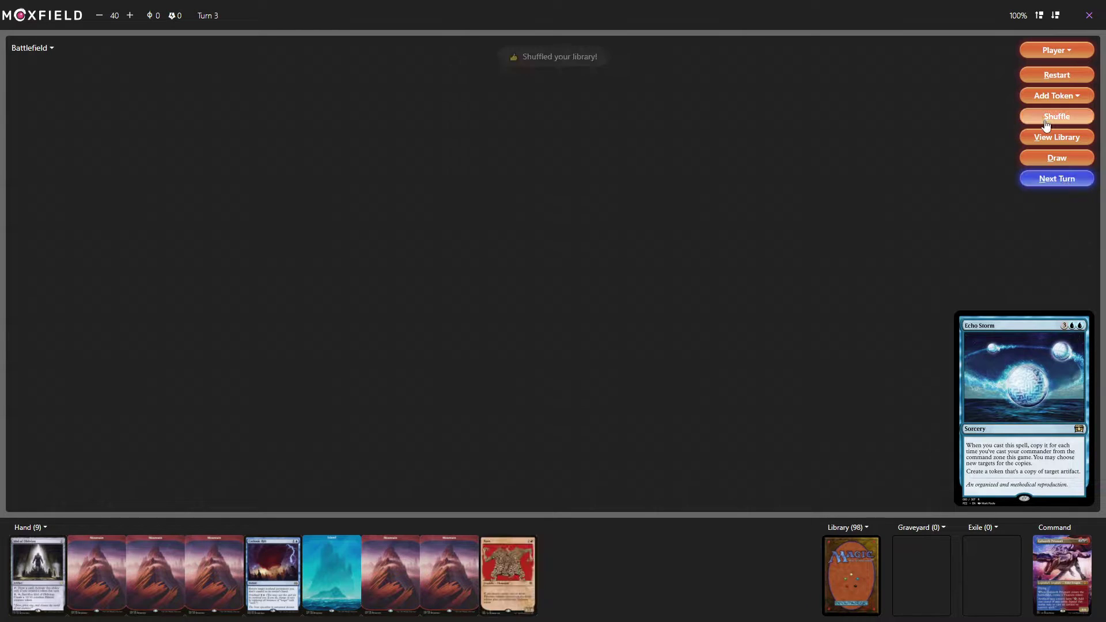
View the library's card list, close it and add a Treasure token to the battlefield.
left_click(1056, 137)
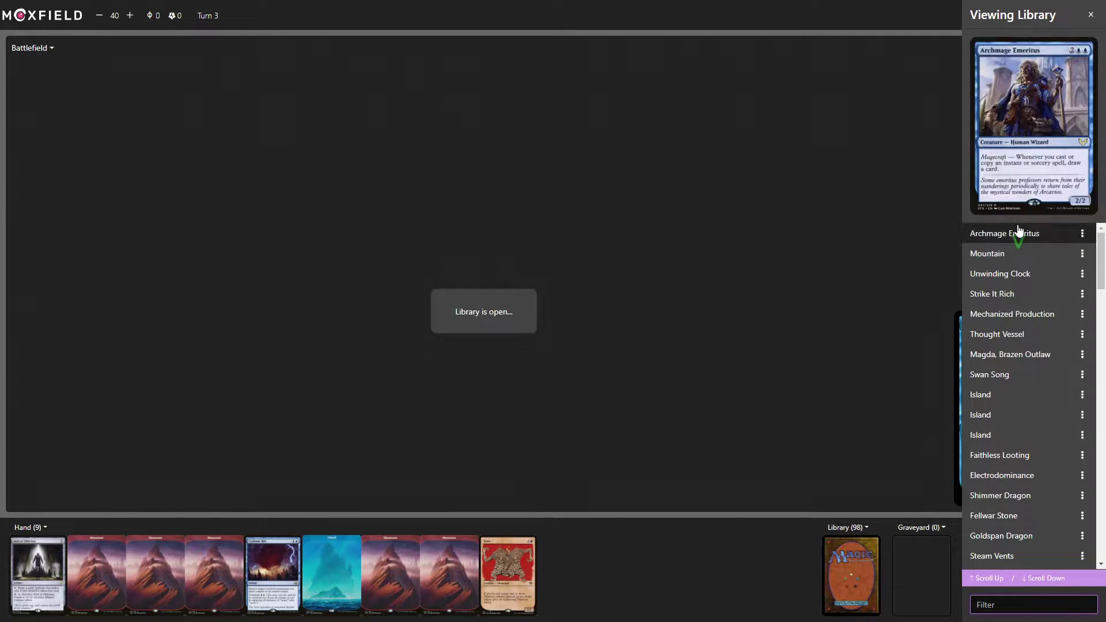
key("Escape")
left_click(1054, 97)
scroll(1046, 159, "down", 4)
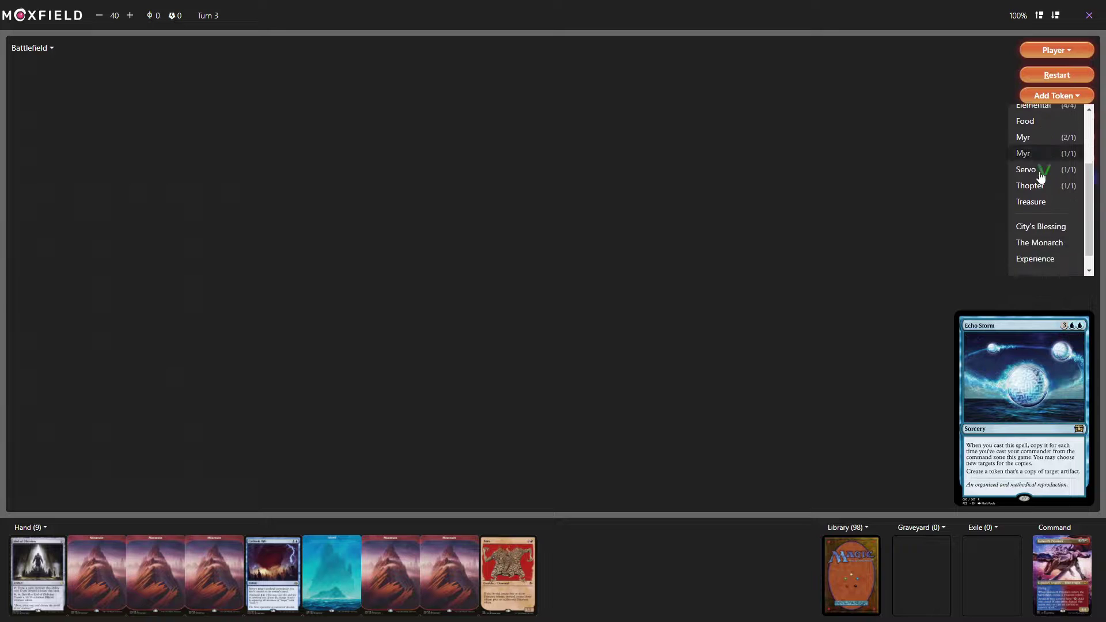
left_click(1028, 182)
Lower the player's life total and raise the green mana counter to 4.
left_click(99, 16)
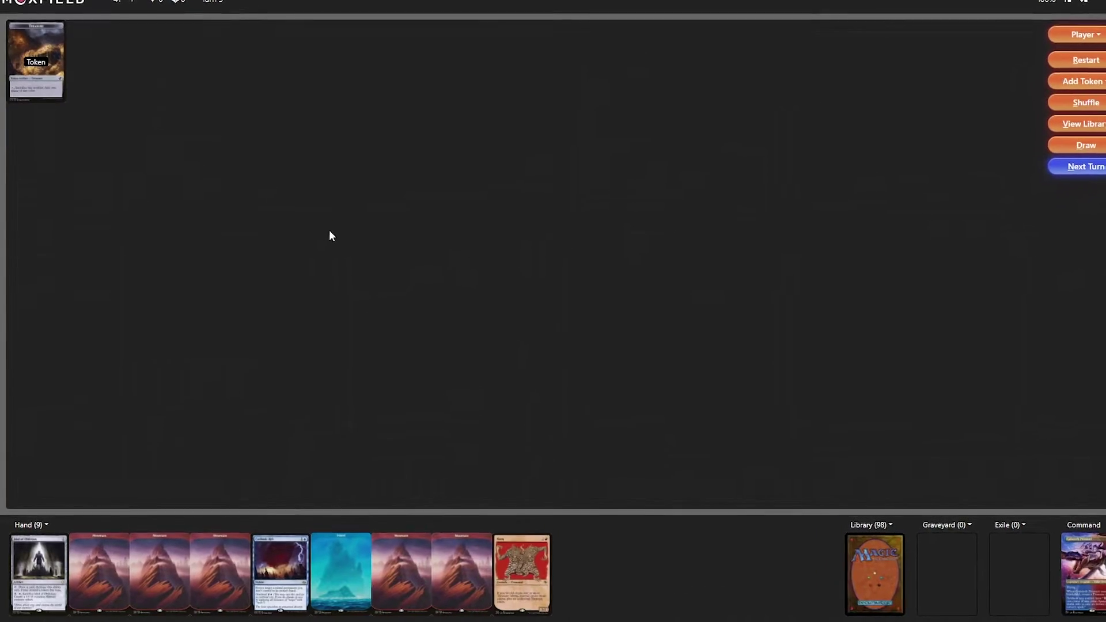
scroll(87, 488, "up", 6)
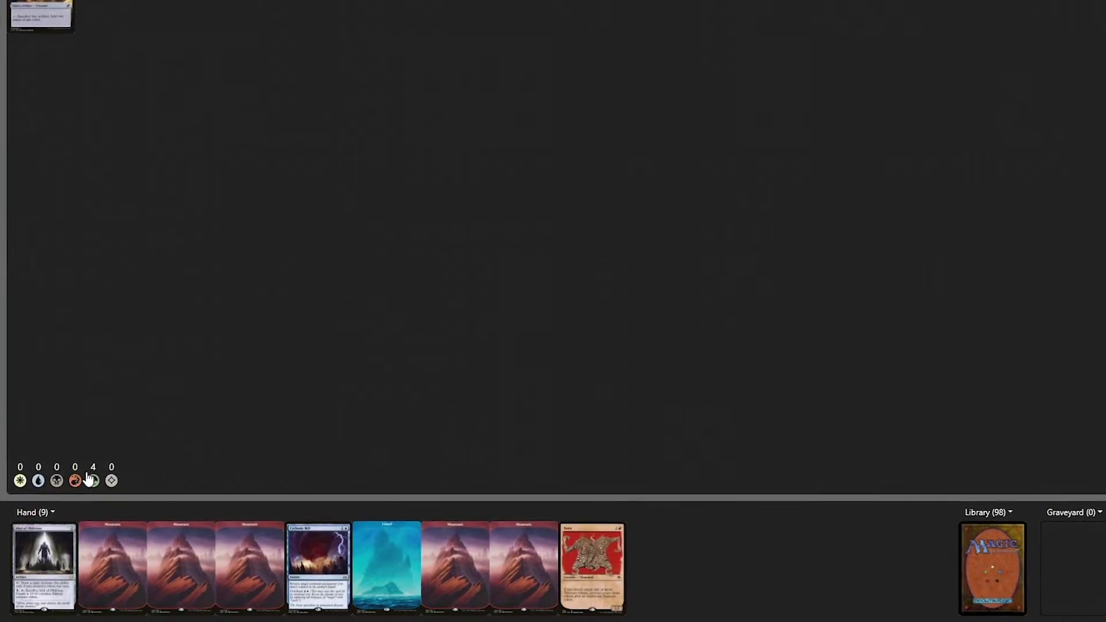
scroll(98, 472, "up", 1)
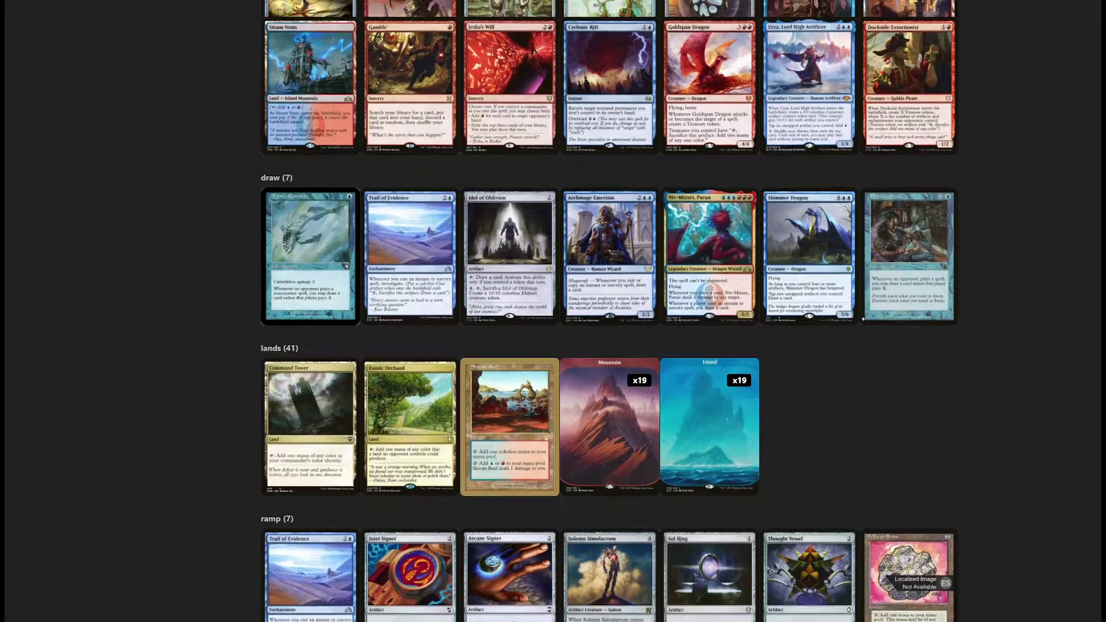
Tag Trail of Evidence with the deck-specific tags #ramp and #draw and save.
scroll(610, 311, "down", 5)
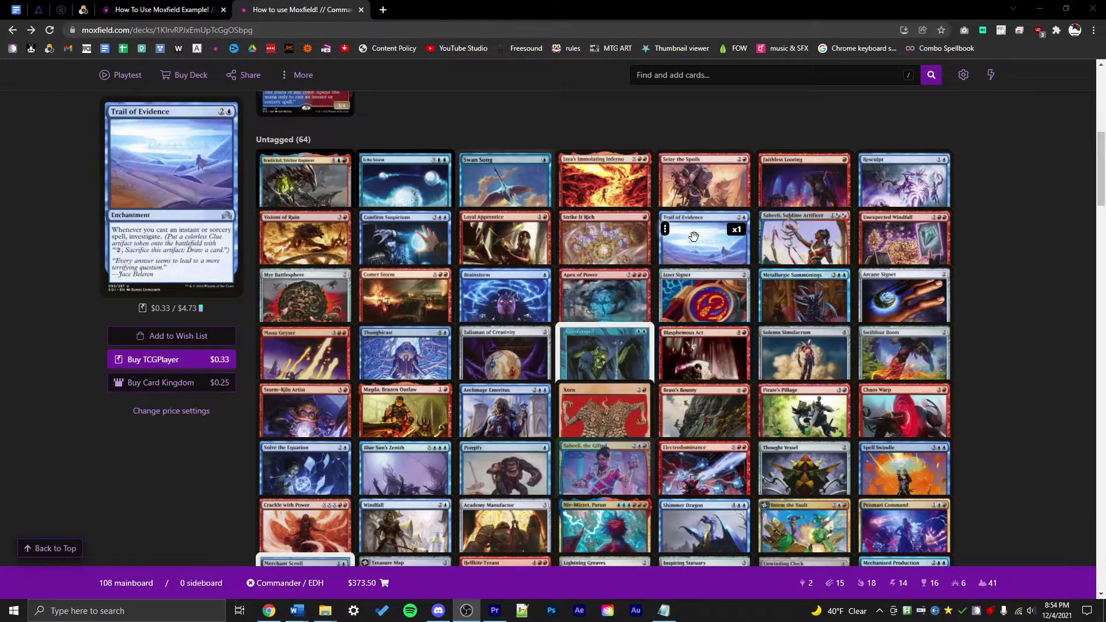
right_click(663, 226)
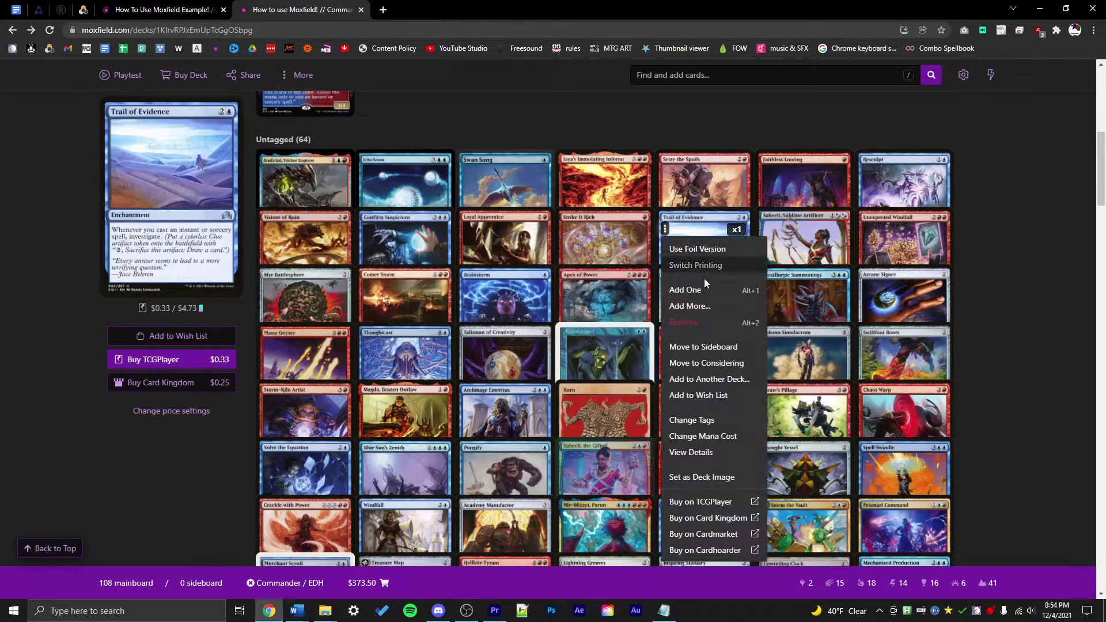
left_click(716, 421)
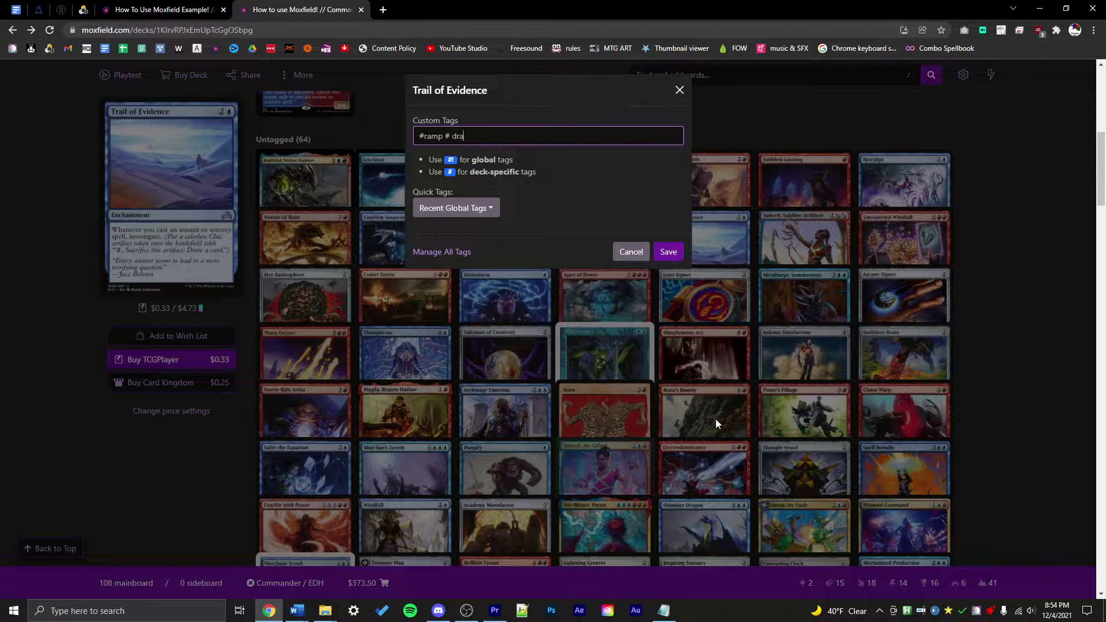
type("#ramp #draw")
left_click(668, 252)
Give Pongify the global tag #!removal and save.
scroll(681, 232, "down", 4)
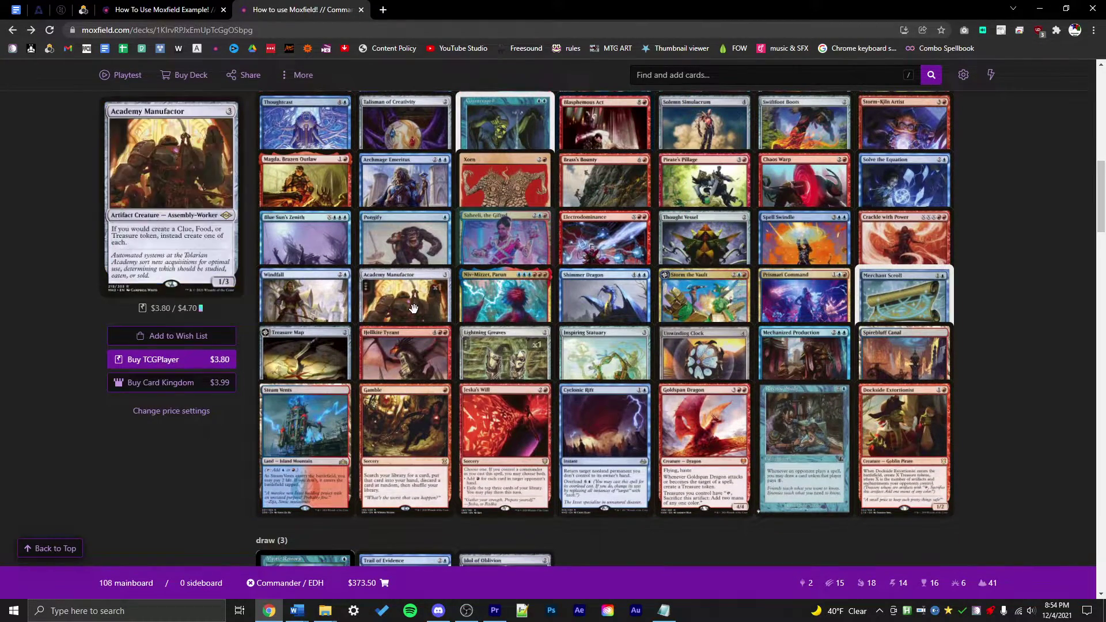
right_click(392, 245)
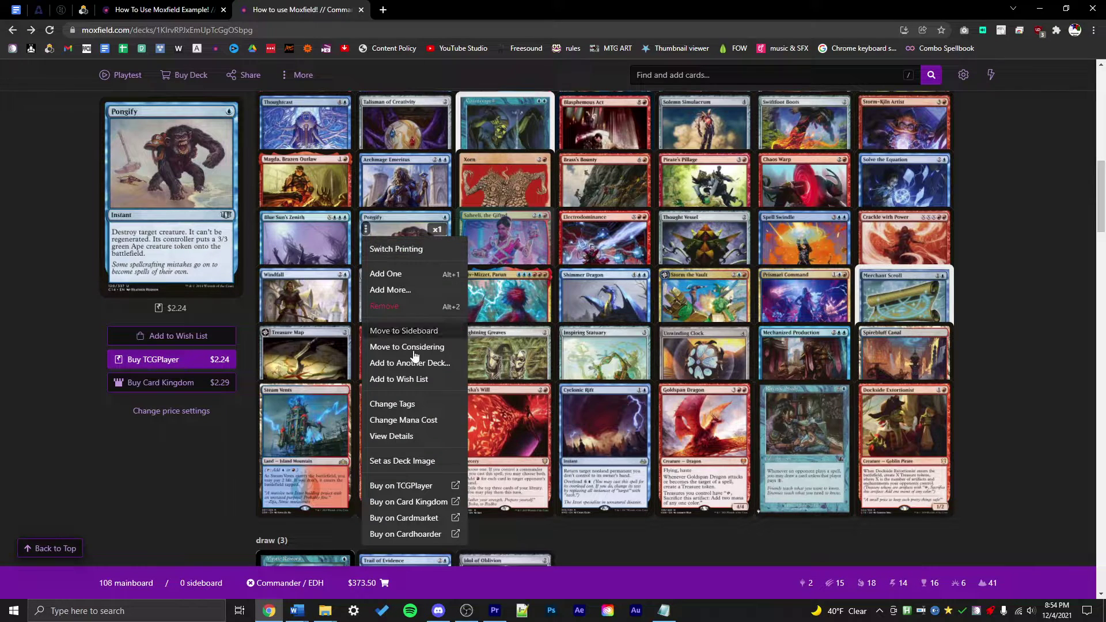
left_click(412, 407)
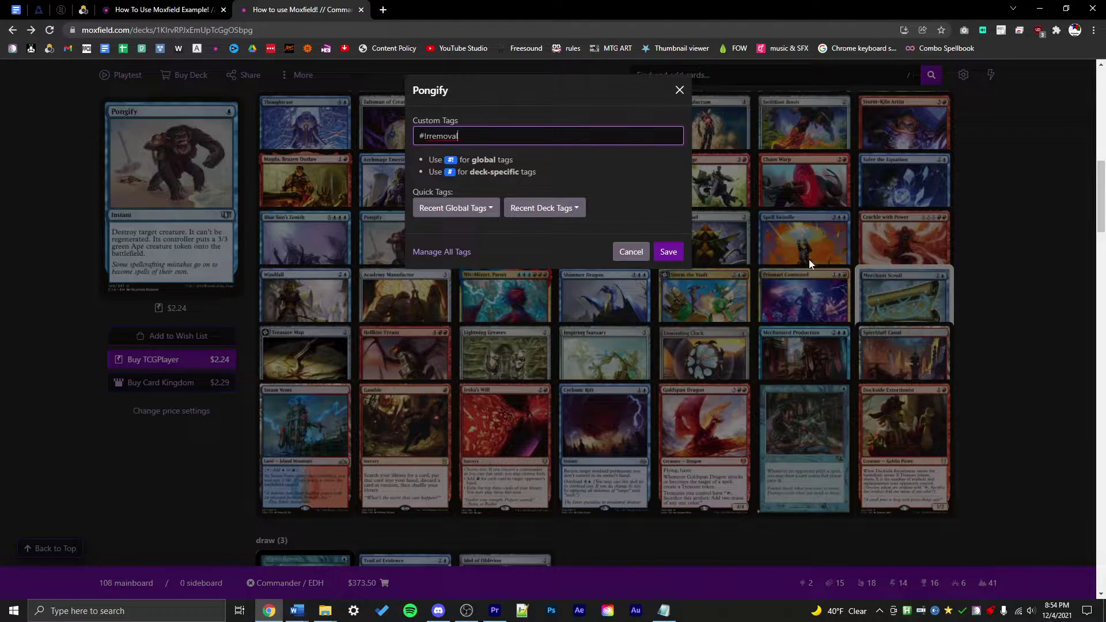
type("#!removal")
left_click(668, 252)
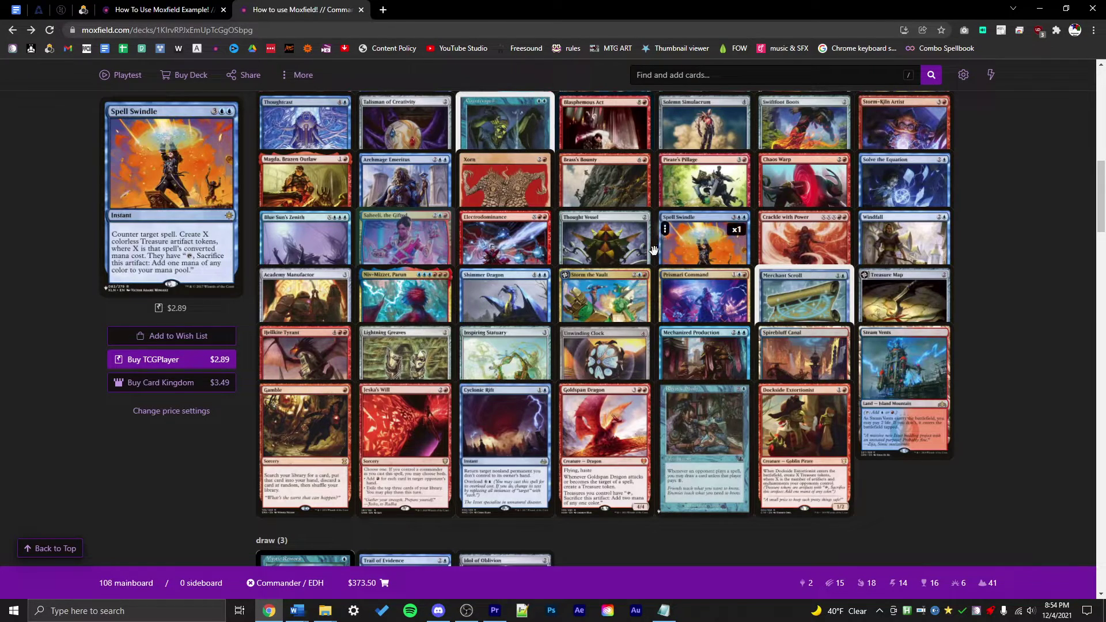
Move Swan Song and Resculpt from the untagged cards into the removal tag.
scroll(654, 248, "down", 9)
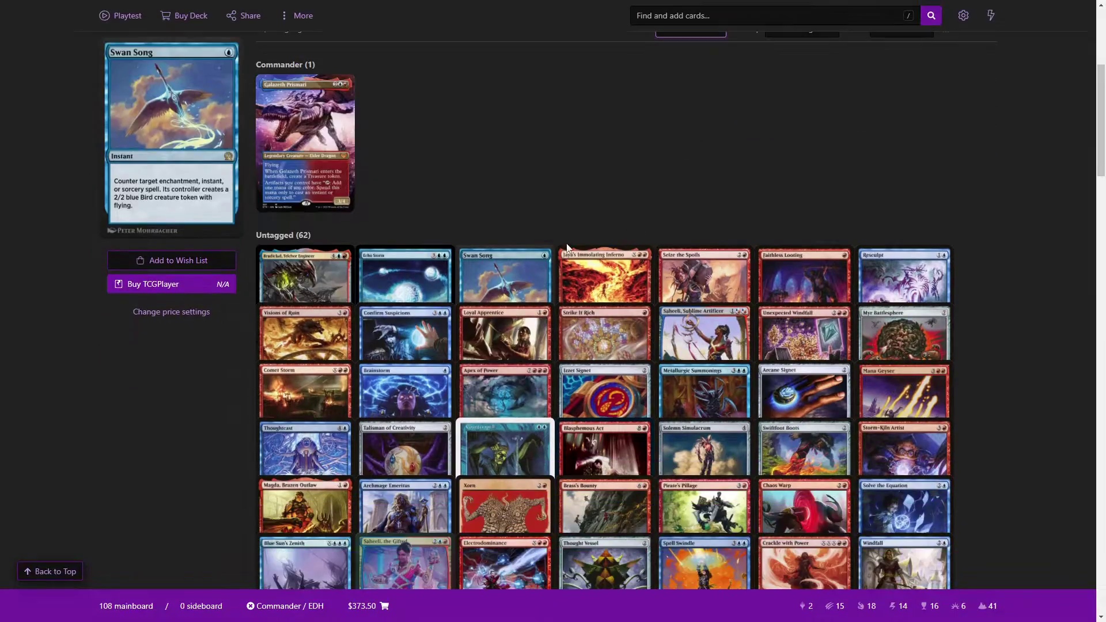
left_click_drag(505, 446, 72, 300)
scroll(843, 288, "down", 2)
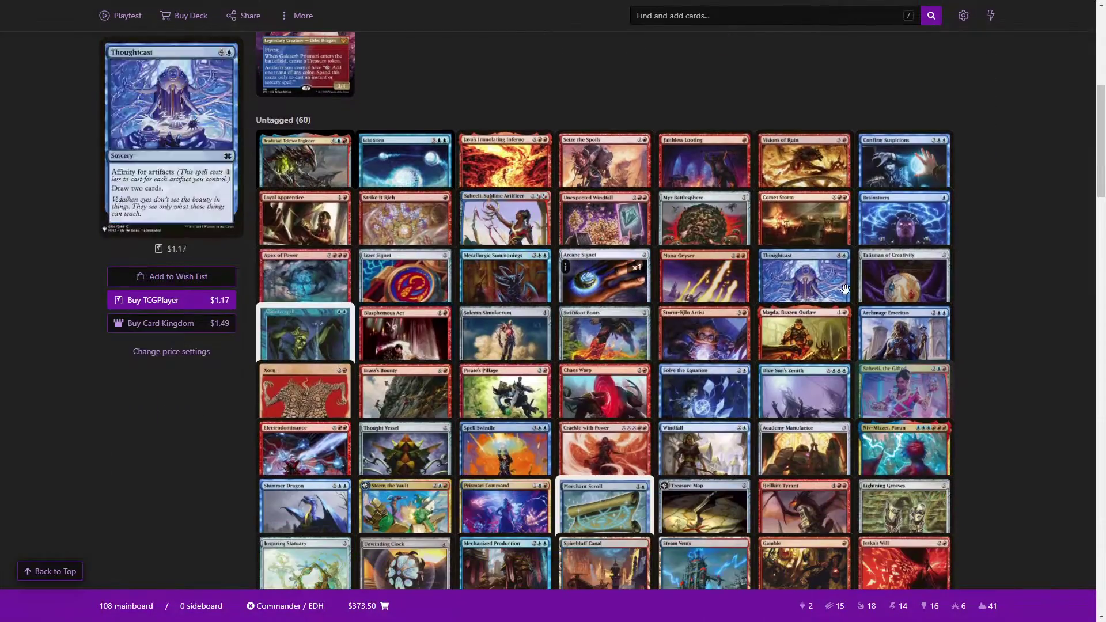
Move Izzet Signet, Arcane Signet, Solemn Simulacrum and Thought Vessel into the ramp tag, and Rhystic Study into the draw tag.
scroll(843, 288, "down", 2)
left_click_drag(305, 395, 56, 246)
scroll(323, 451, "down", 1)
left_click_drag(405, 276, 58, 263)
left_click_drag(519, 173, 57, 234)
left_click_drag(405, 104, 46, 358)
left_click_drag(405, 219, 72, 284)
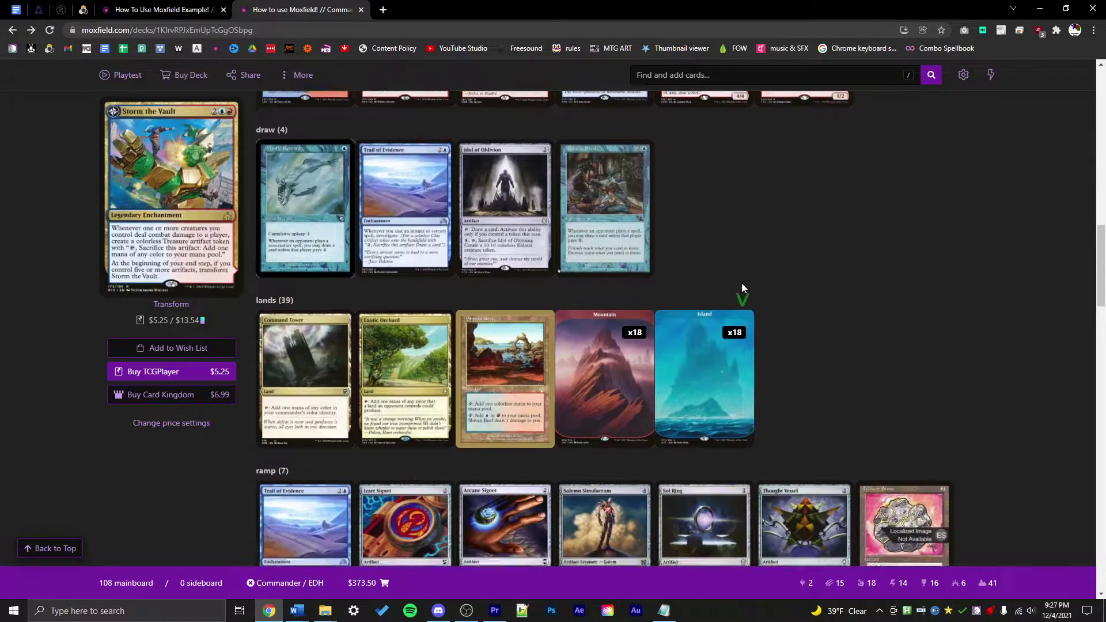
Review the lands, ramp and removal groups and expand the deck's token list.
scroll(741, 282, "down", 3)
scroll(530, 302, "down", 5)
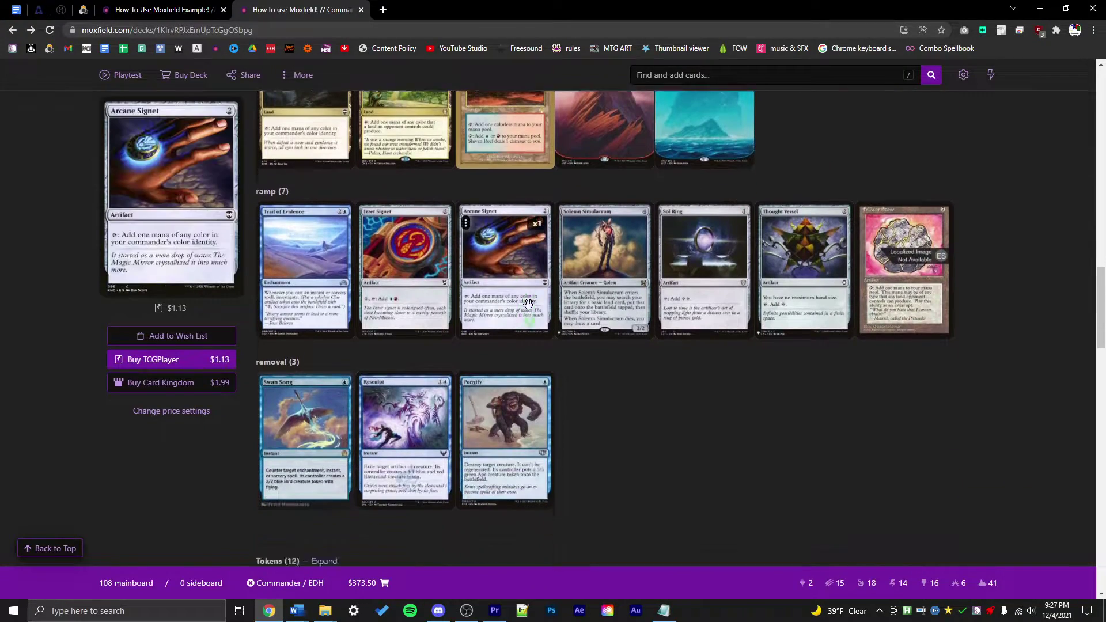
left_click(324, 370)
scroll(845, 308, "down", 3)
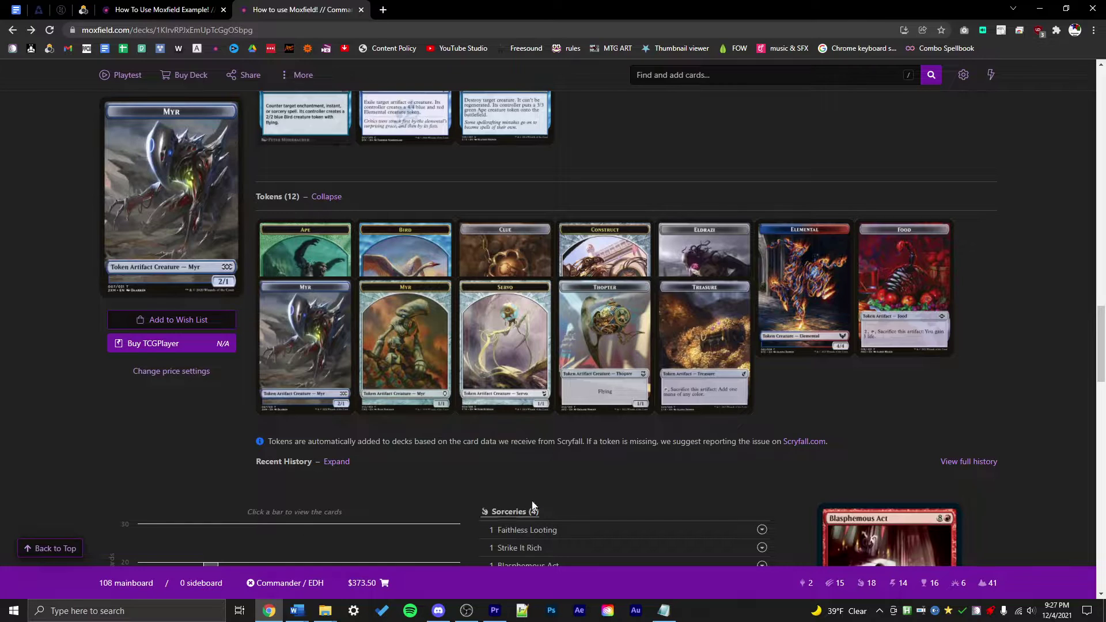
Expand the recent history and view the second page of the deck's full change history.
left_click(337, 461)
scroll(477, 289, "down", 3)
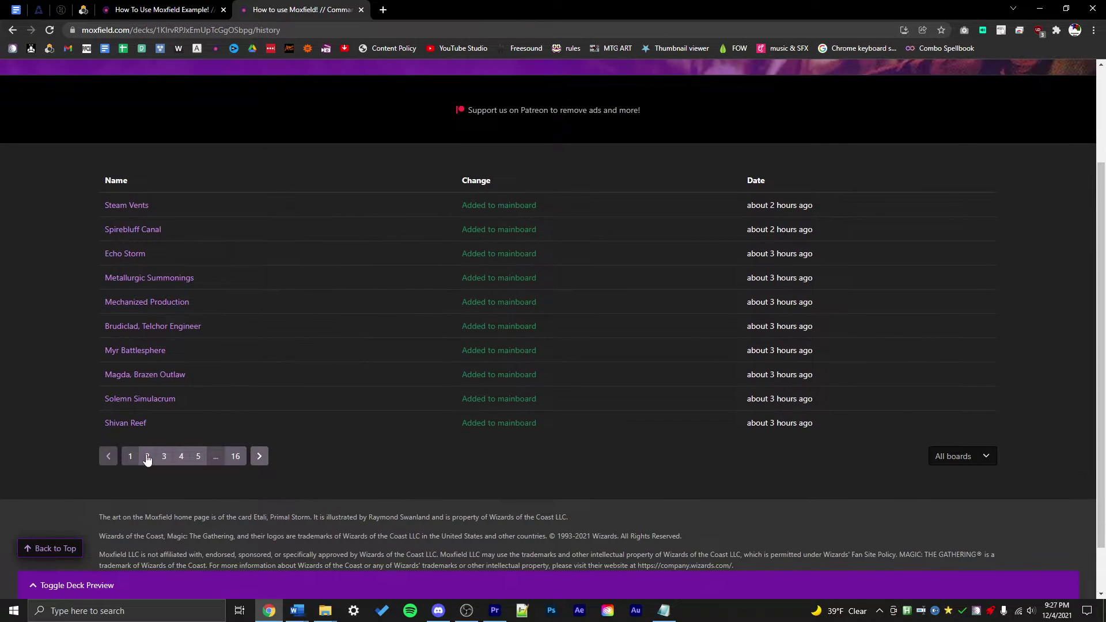
left_click(147, 457)
scroll(175, 235, "down", 2)
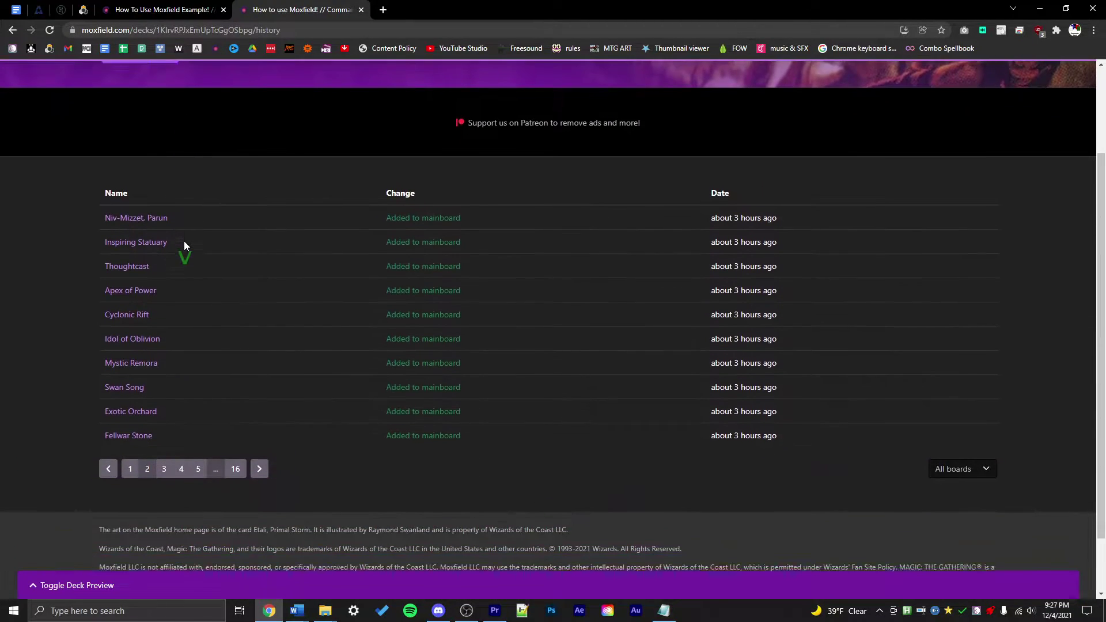
scroll(253, 242, "up", 1)
Examine the mana curve, listing the cards with mana value 2, and read the deck's average mana value.
scroll(279, 268, "down", 15)
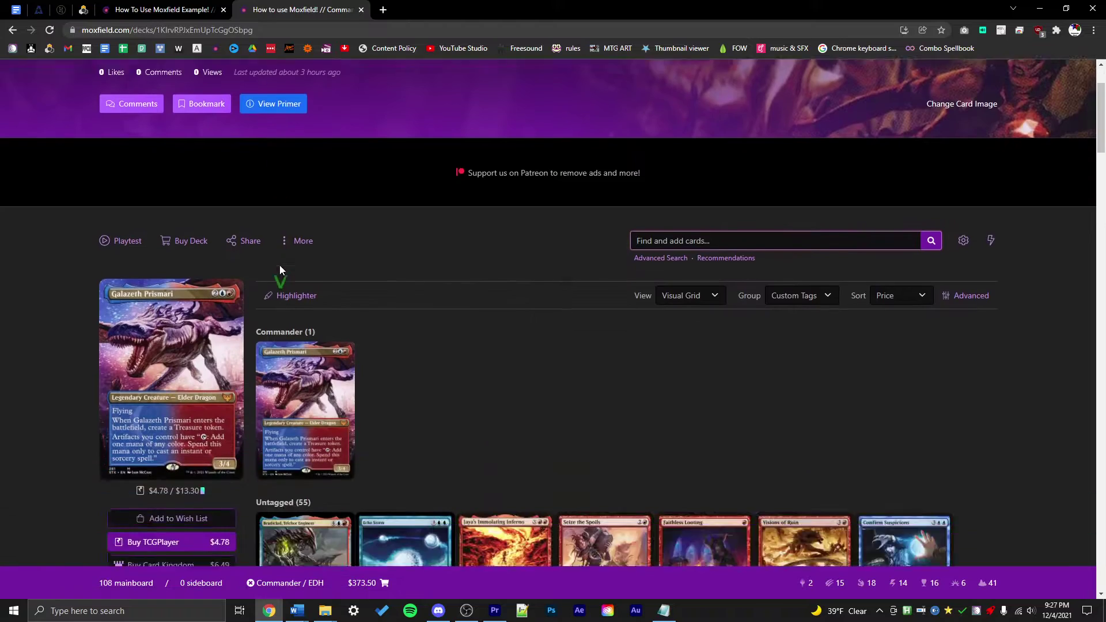
scroll(374, 282, "down", 4)
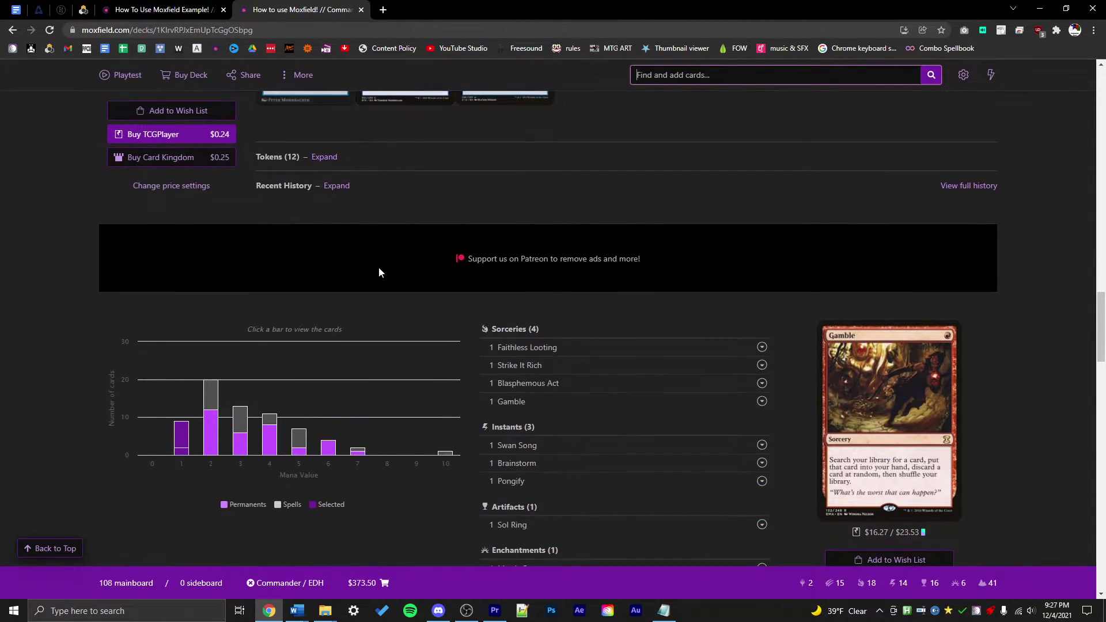
mouse_move(180, 326)
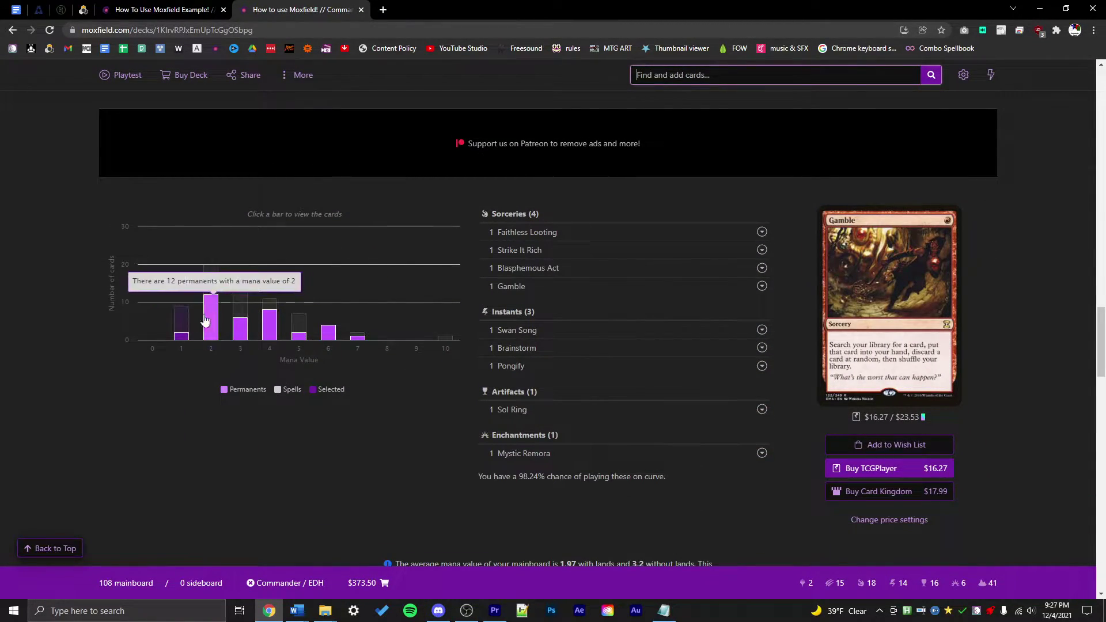
scroll(406, 430, "down", 2)
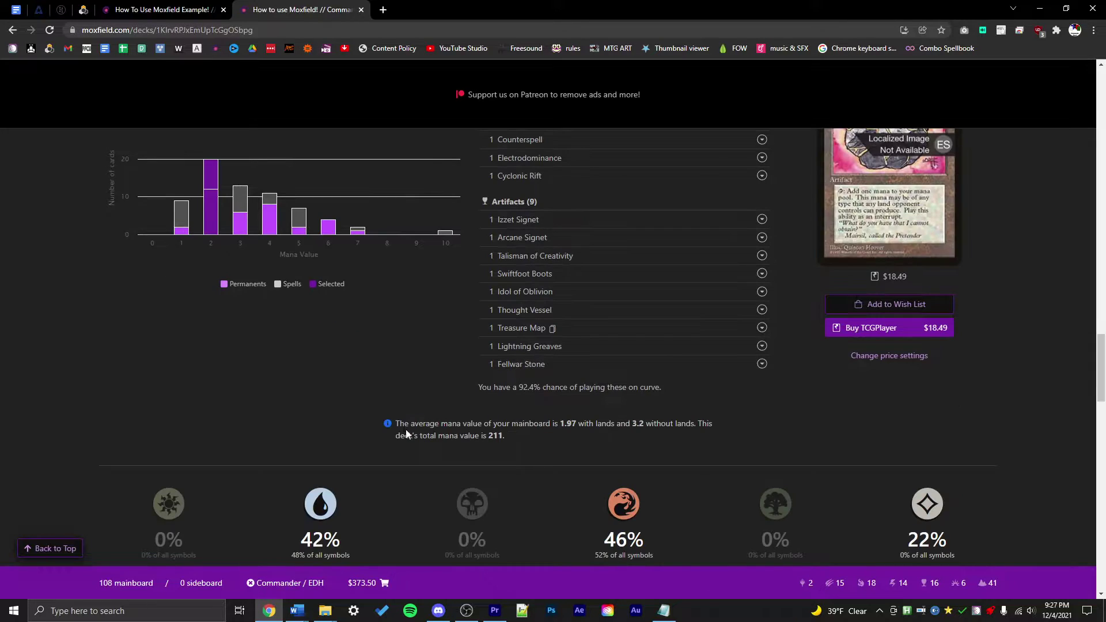
left_click_drag(396, 426, 491, 442)
left_click(540, 439)
Quick-add one Island and one Mountain to the mainboard from the mana production statistics.
scroll(540, 438, "down", 3)
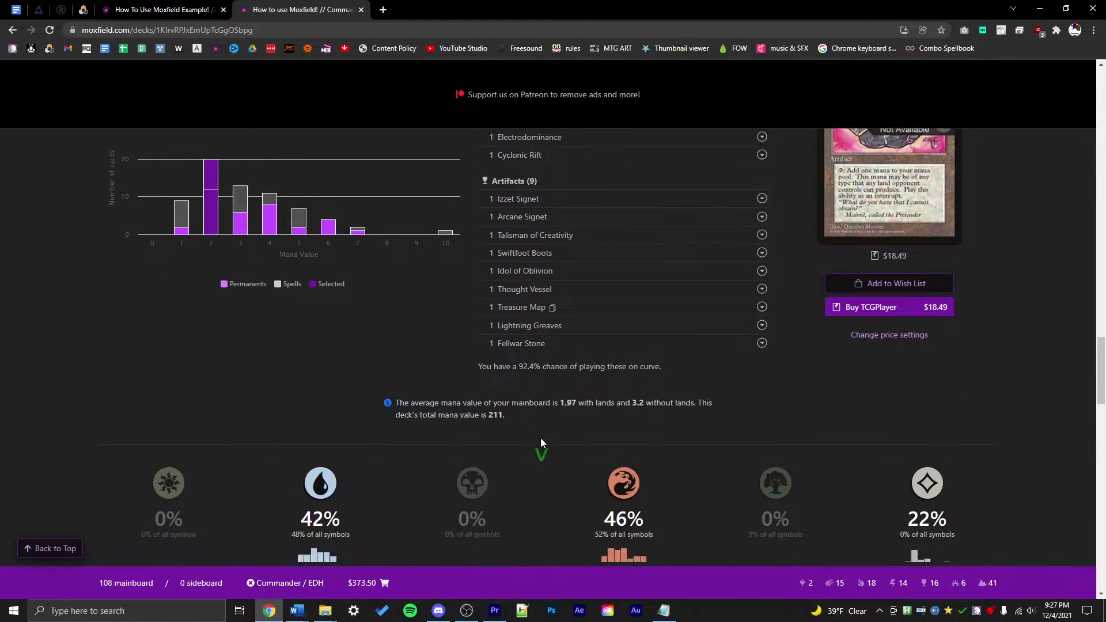
scroll(538, 439, "down", 1)
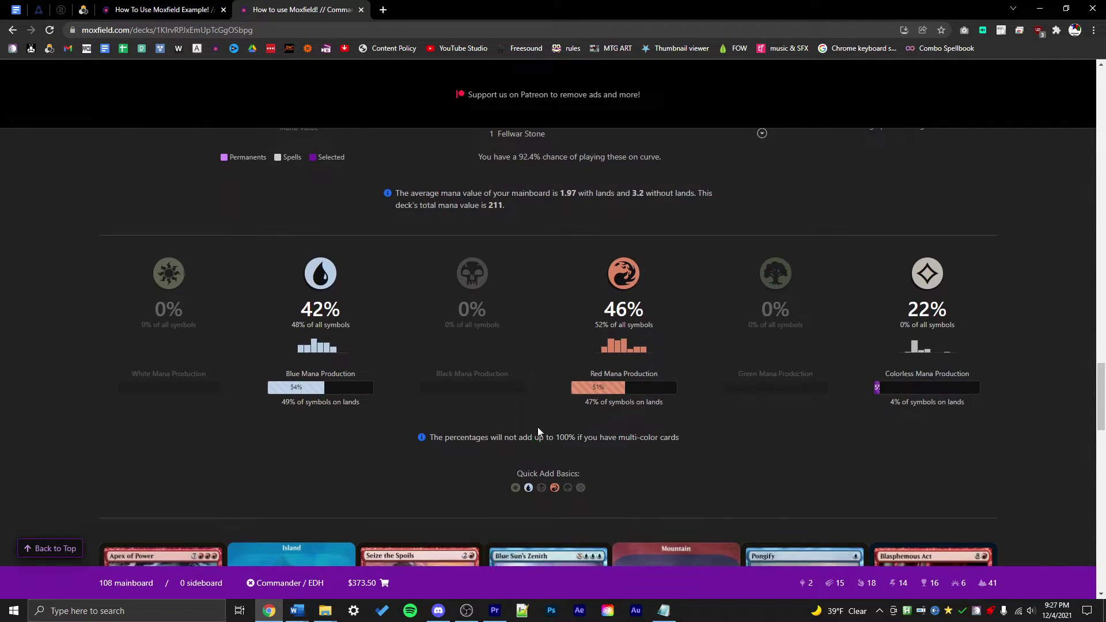
left_click(529, 489)
left_click(555, 488)
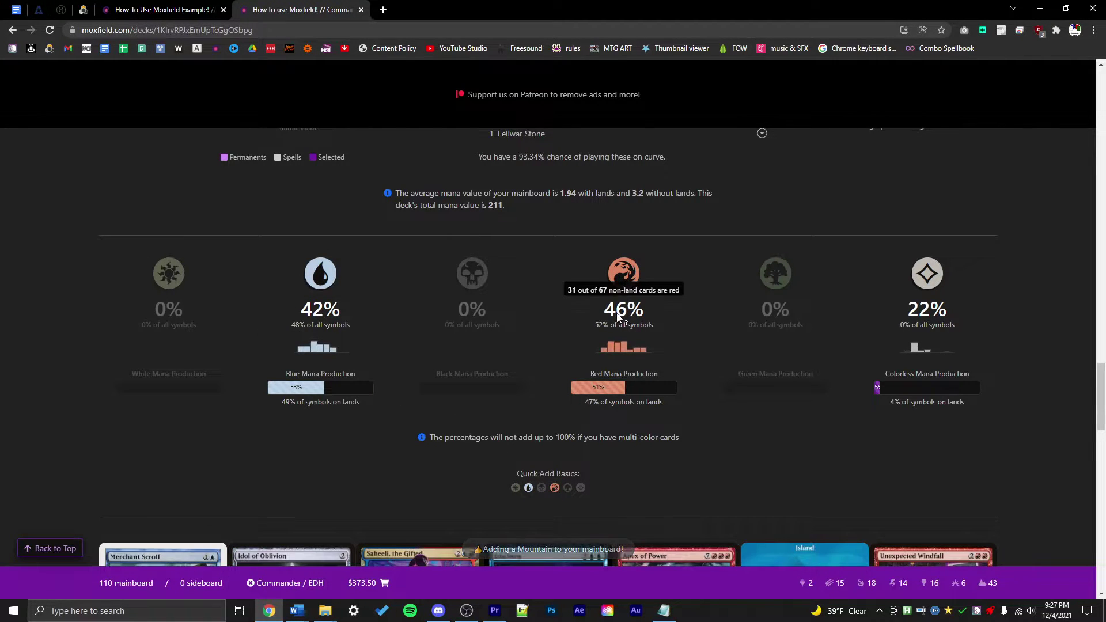
Deal another sample opening hand, draw three extra cards and briefly open the playtest before returning to the deck.
scroll(776, 295, "down", 2)
scroll(776, 296, "down", 3)
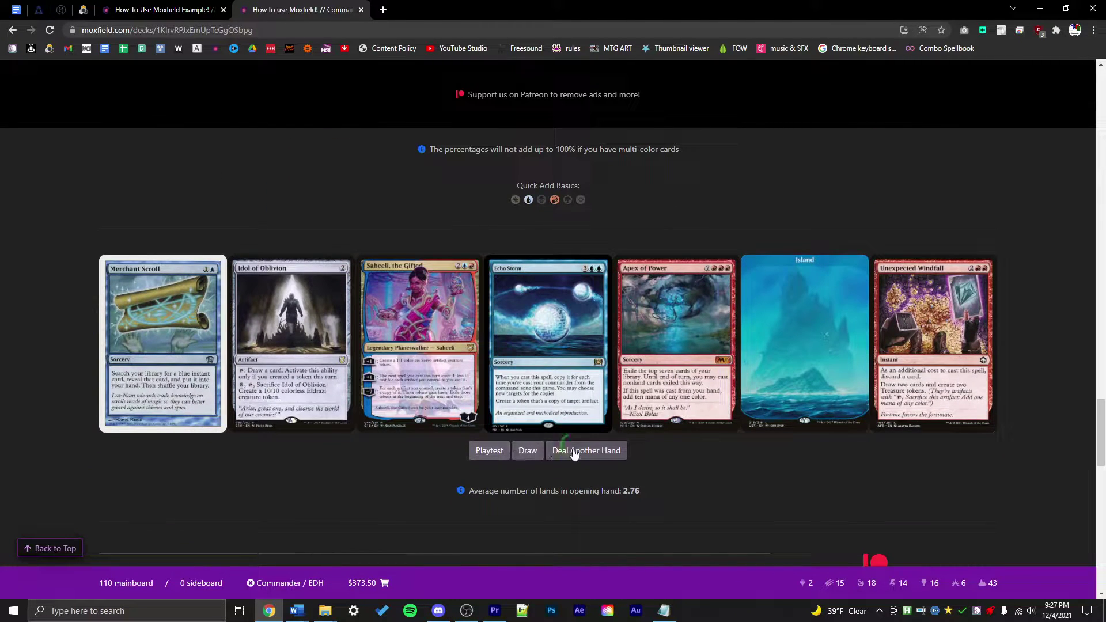
left_click(568, 451)
left_click(526, 452)
left_click(526, 453)
left_click(526, 456)
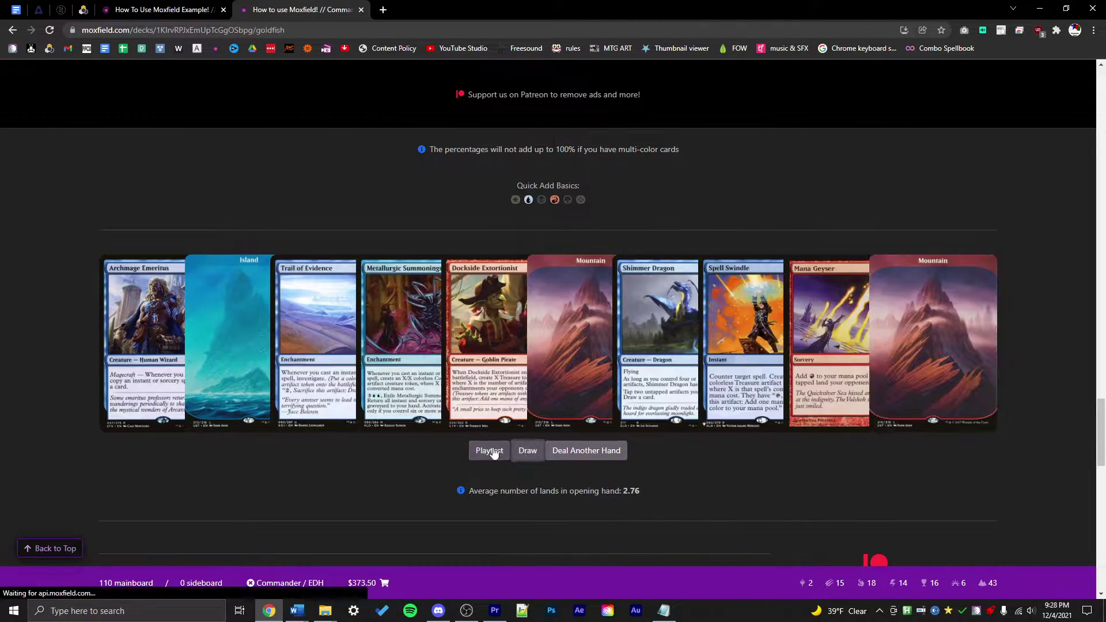
left_click(491, 451)
key("alt+Left")
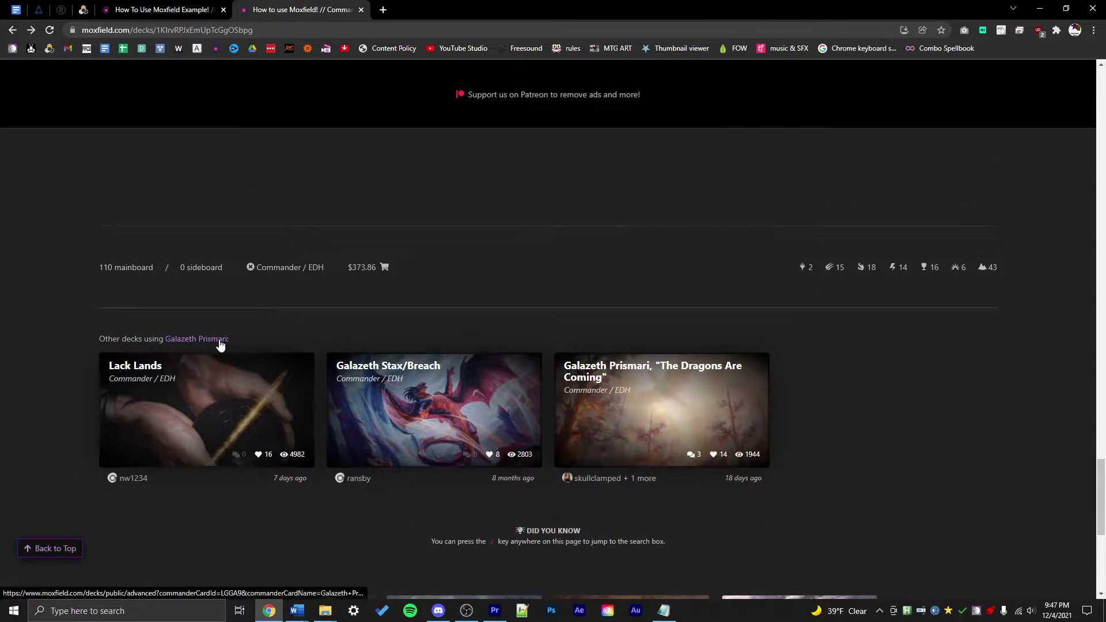
Open the other decks using Galazeth Prismari and search public decks from the home page for "deck search".
left_click(214, 341)
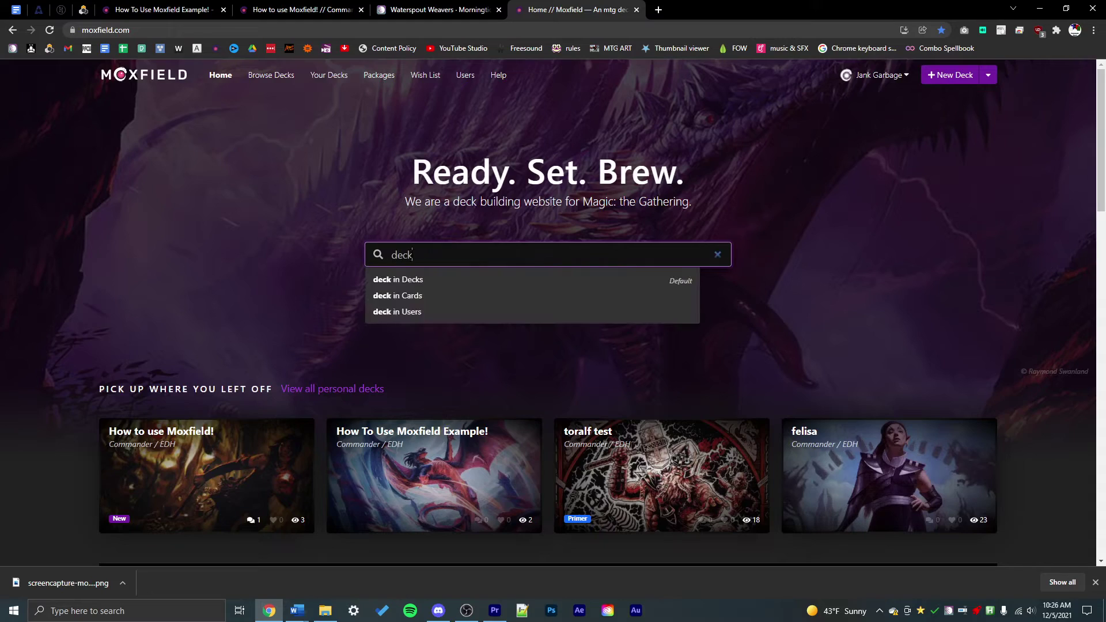
type("search")
left_click(416, 284)
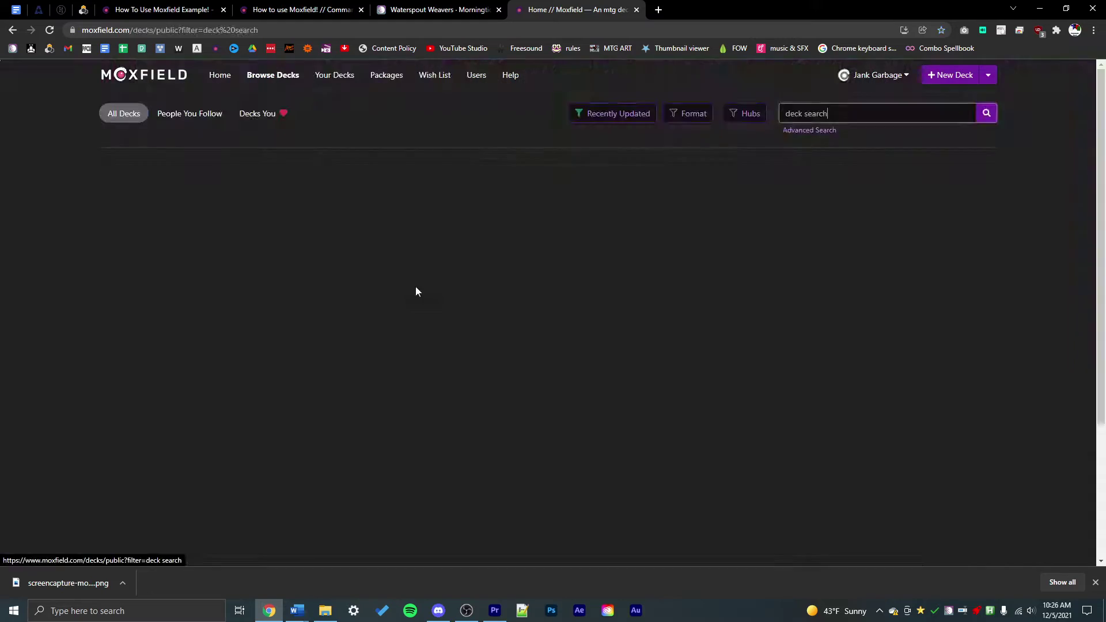
Run an advanced deck search with Galazeth Prismari as commander and open The Prismari Met Gala v4 in a new tab.
left_click(813, 128)
left_click(197, 238)
type("galazeth prismari")
left_click(203, 257)
left_click(180, 431)
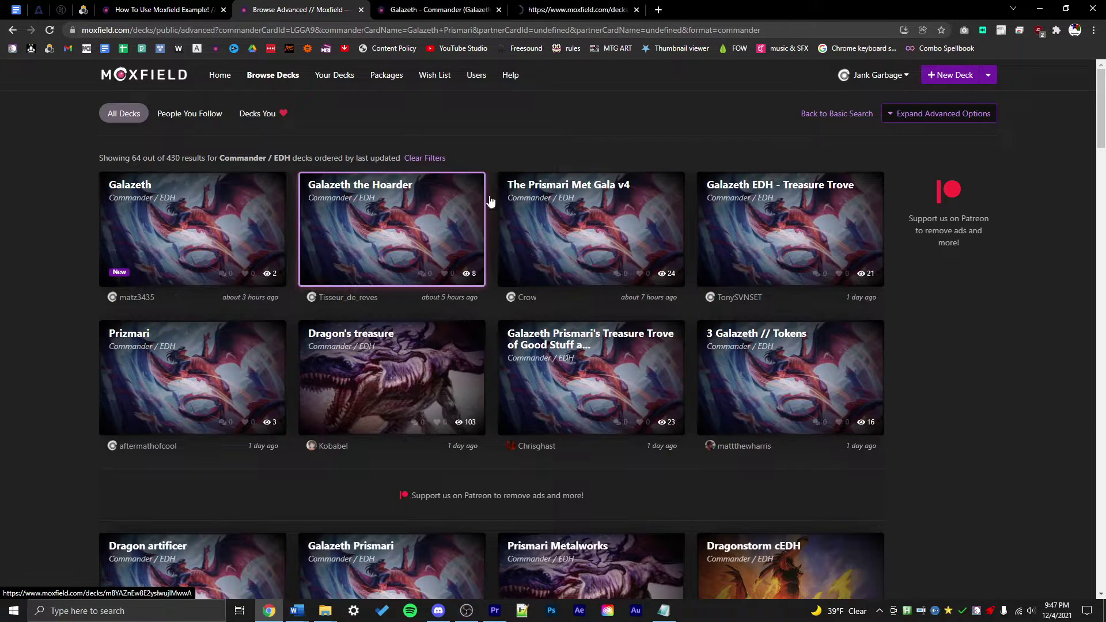
left_click(576, 190, "ctrl")
Compare the Galazeth deck with "How to use Moxfield!" and examine the differences.
key("ctrl+Tab")
left_click(295, 387)
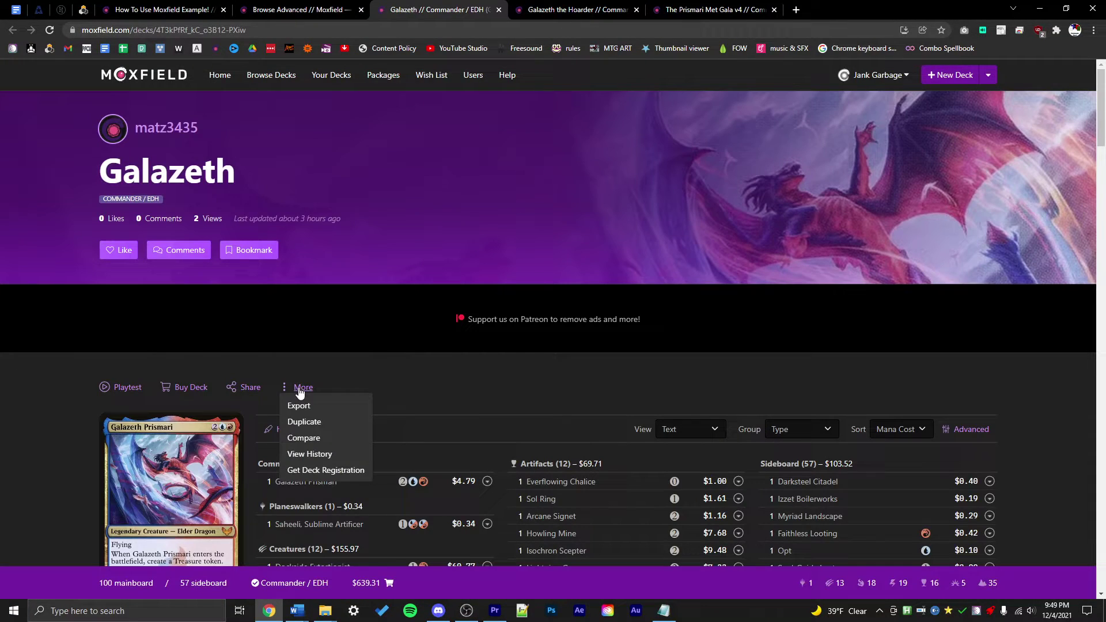
left_click(311, 439)
left_click(899, 352)
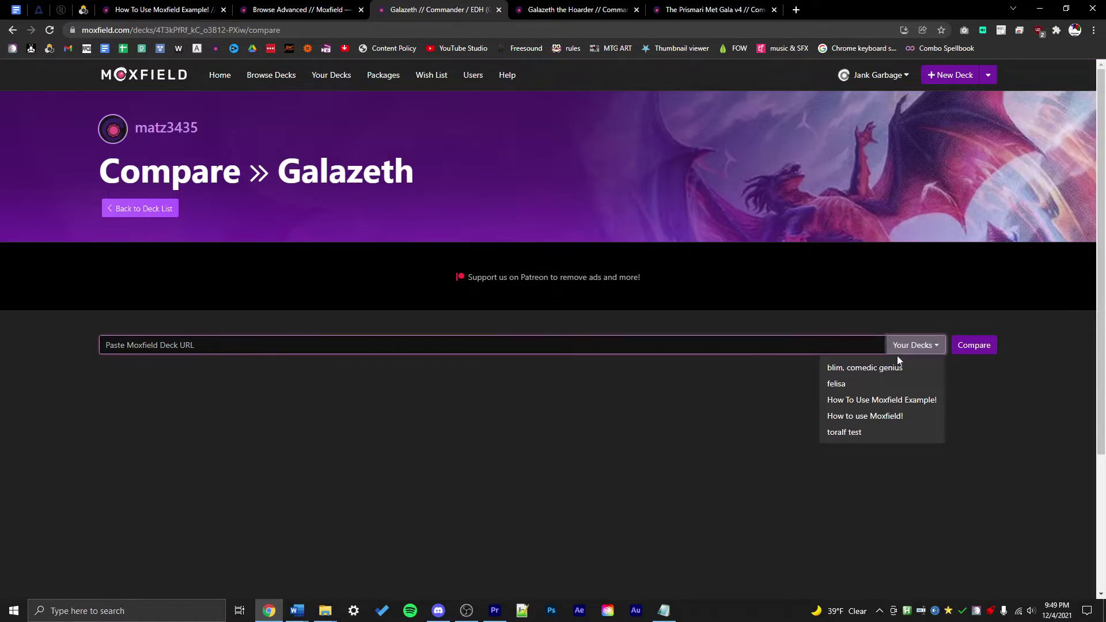
left_click(869, 416)
left_click(973, 345)
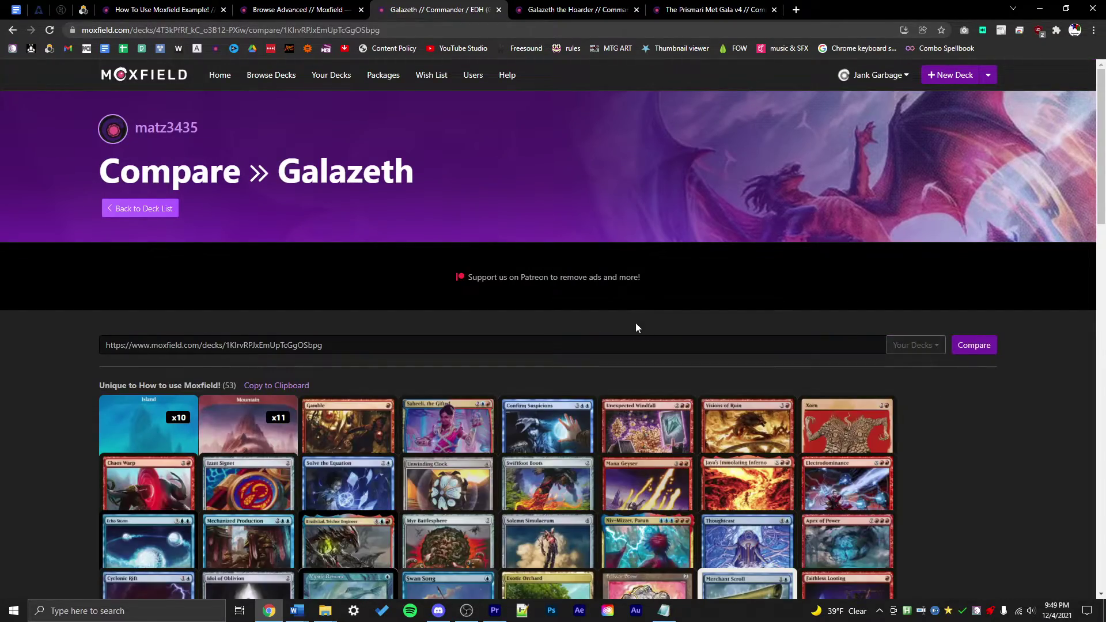
scroll(639, 327, "down", 10)
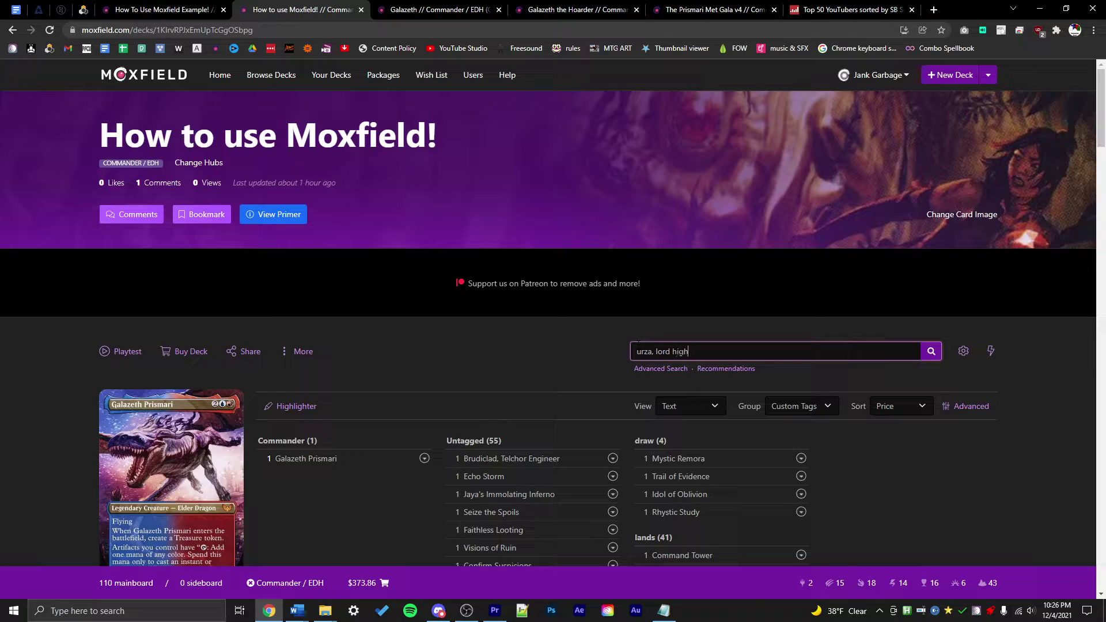
Add Urza, Lord High Artificer to "How to use Moxfield!" and review the cards unique to Galazeth and shared by both decks.
left_click(695, 371)
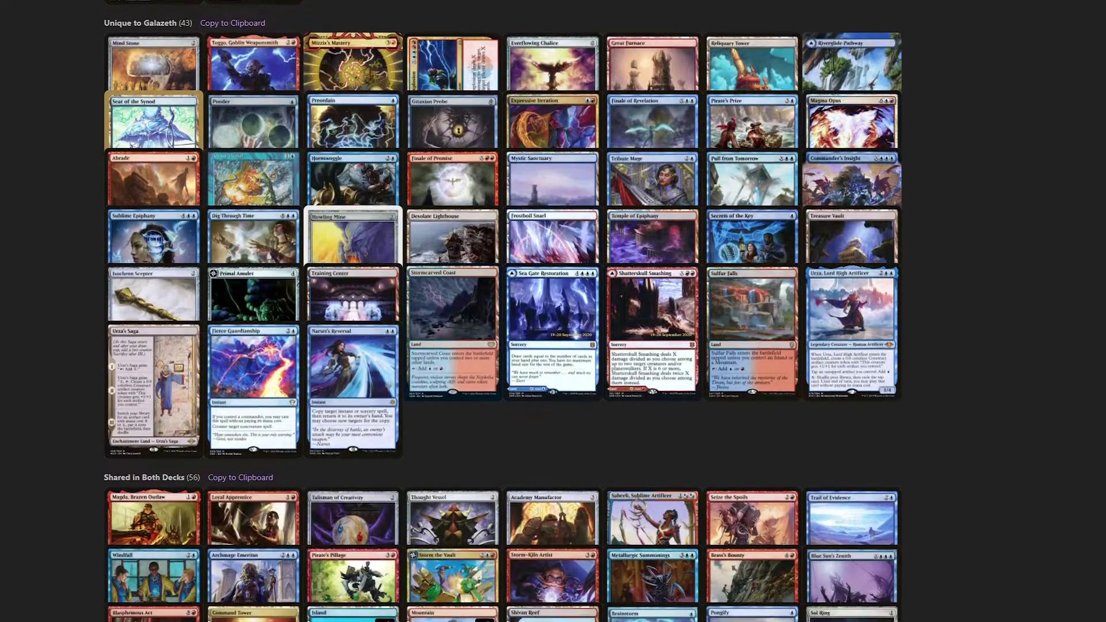
scroll(503, 311, "down", 3)
scroll(502, 311, "down", 3)
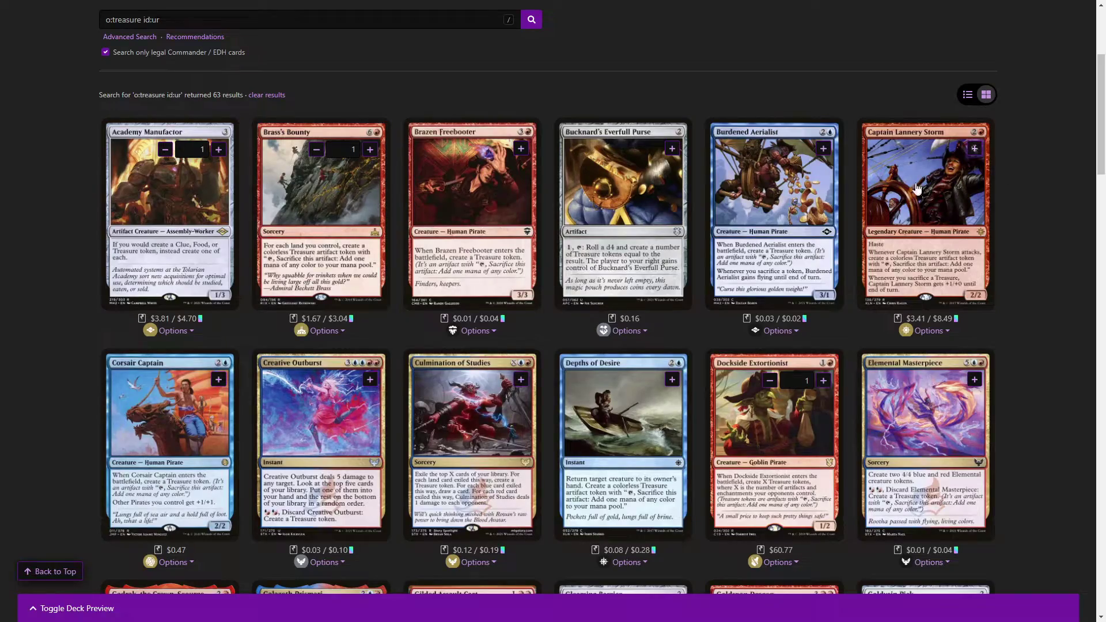
Add Captain Lannery Storm to the mainboard from the "o:treasure id:ur" card results and browse the remaining cards.
left_click(974, 148)
scroll(556, 288, "down", 10)
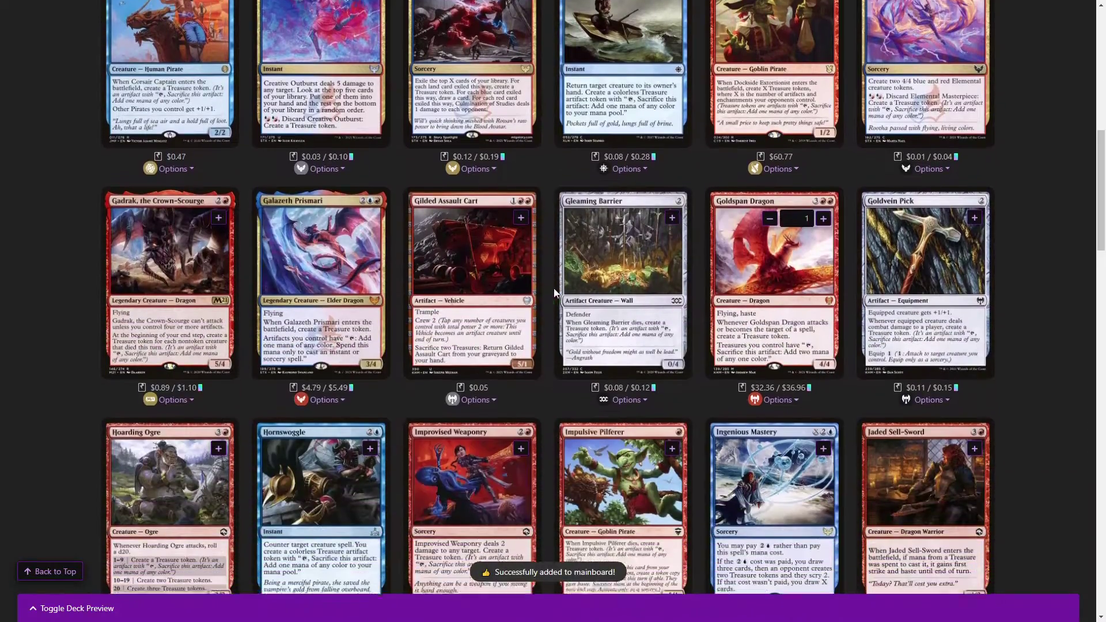
scroll(541, 393, "down", 2)
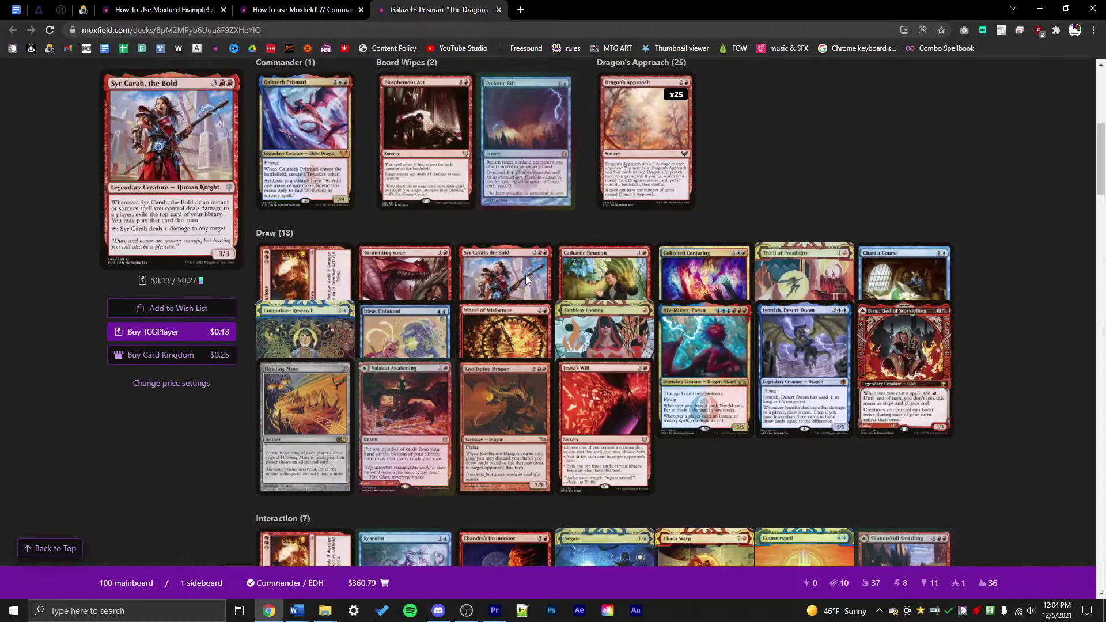
Add Syr Carah, the Bold from the Galazeth Prismari deck to the mainboard of "How to use Moxfield!".
left_click(525, 275)
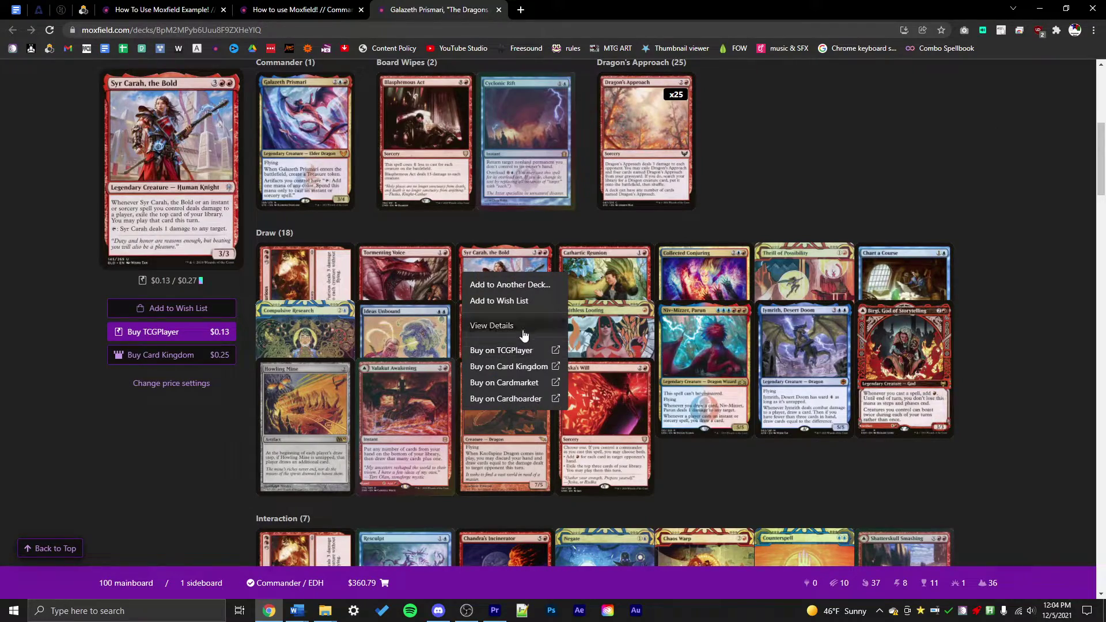
left_click(509, 284)
left_click(538, 271)
left_click(478, 333)
left_click(467, 299)
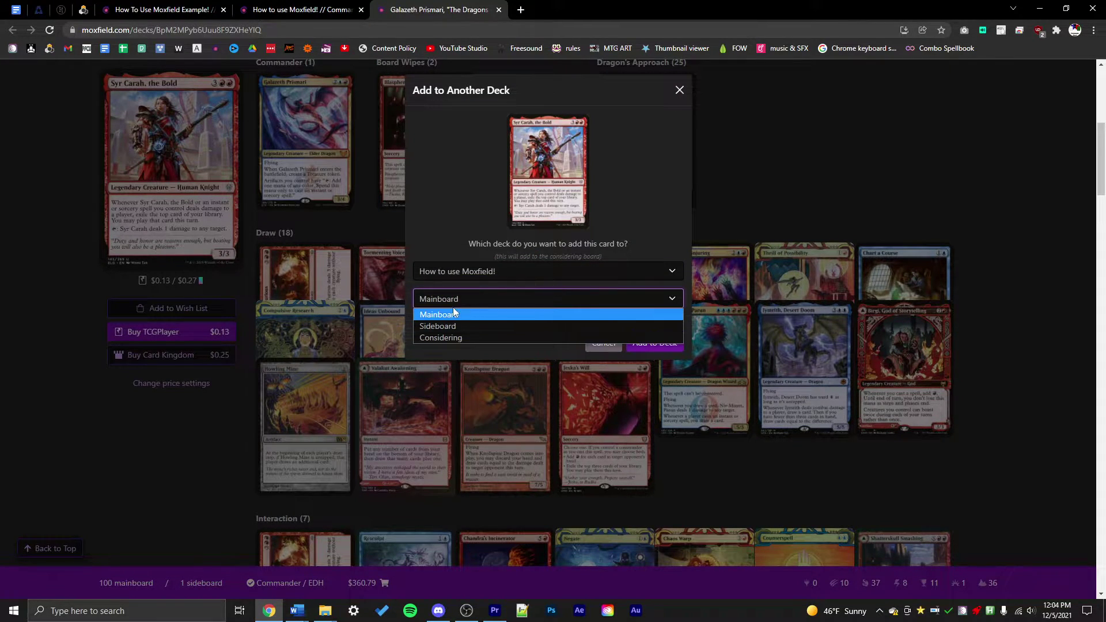
left_click(452, 312)
left_click(644, 345)
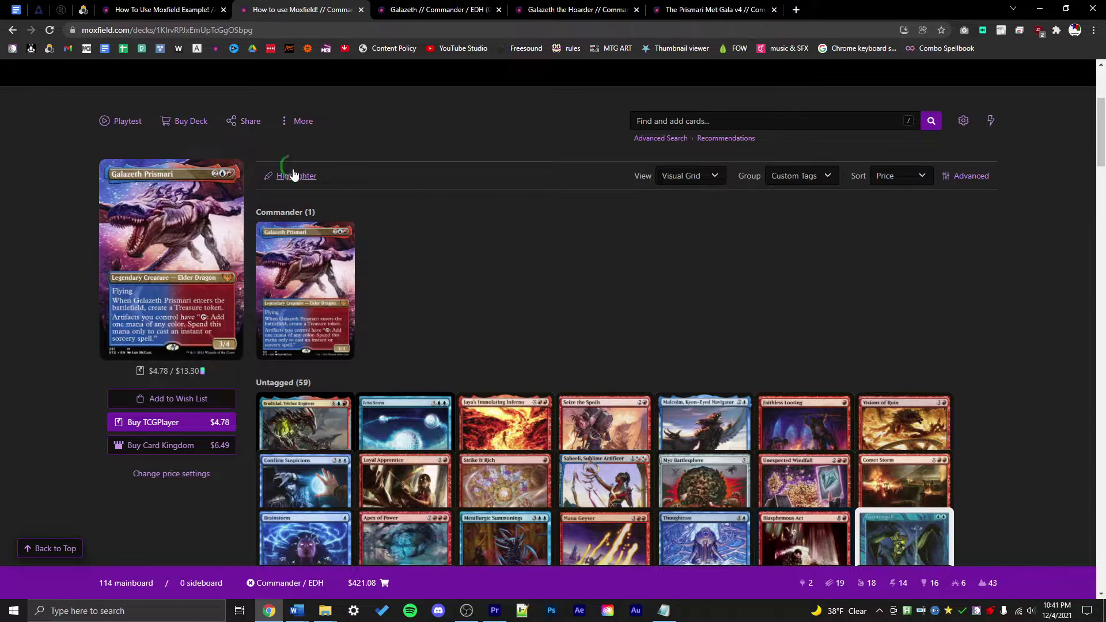
Highlight the cards in "How to use Moxfield!" whose oracle text contains "draw a card" and look through them.
left_click(293, 174)
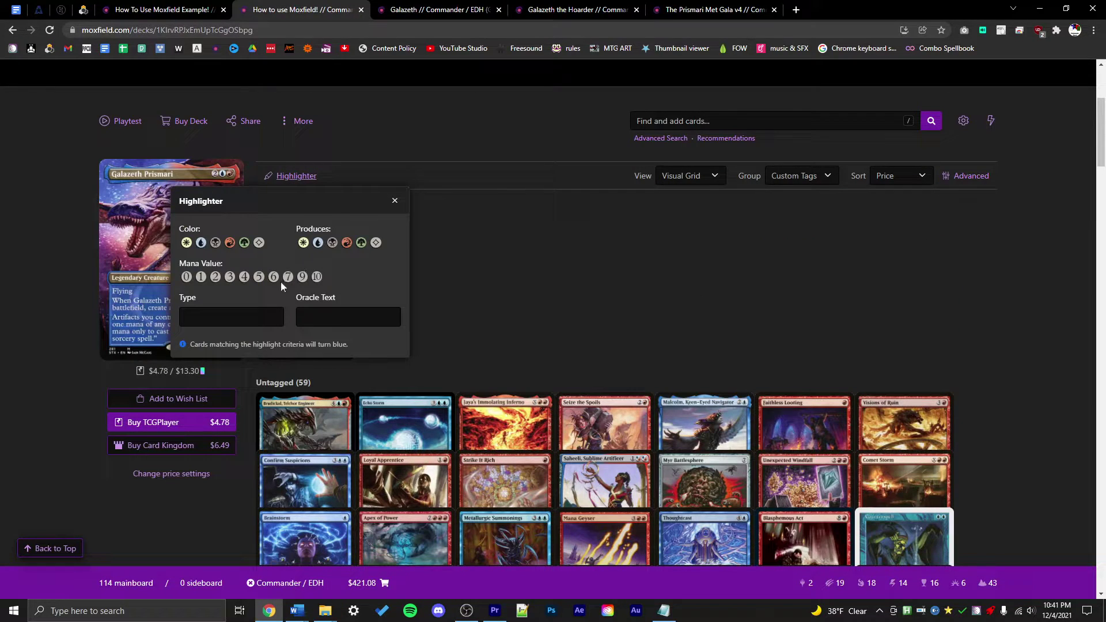
left_click(328, 316)
type("draw a card")
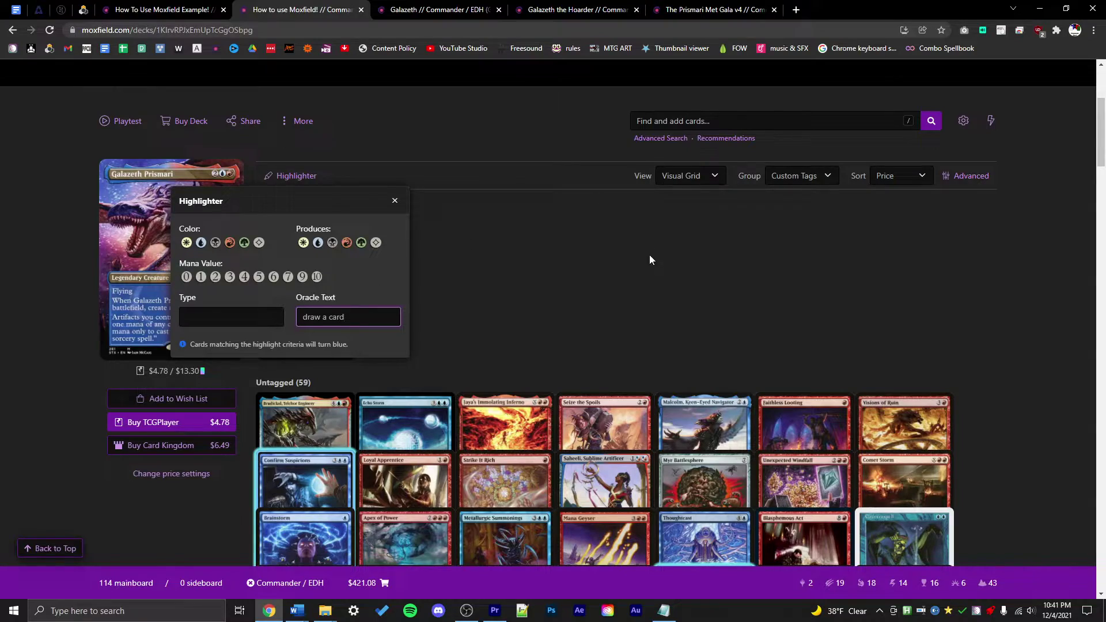
scroll(649, 255, "down", 3)
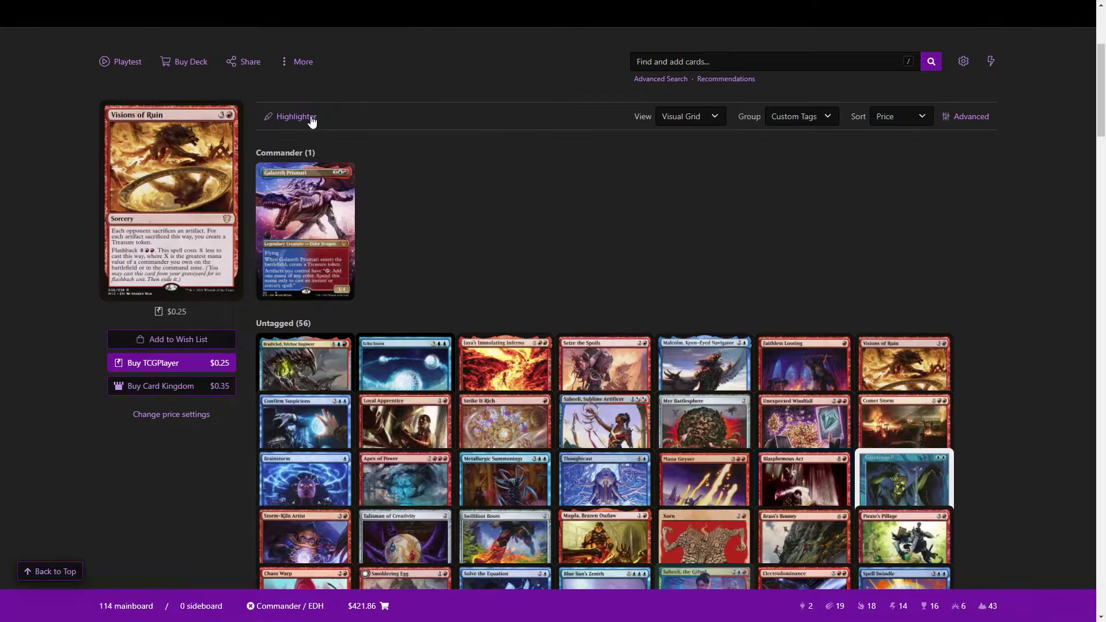
Highlight the cards with mana values 5, 6, 7, 9 and 10, look them over and close the Highlighter.
left_click(295, 116)
left_click(259, 218)
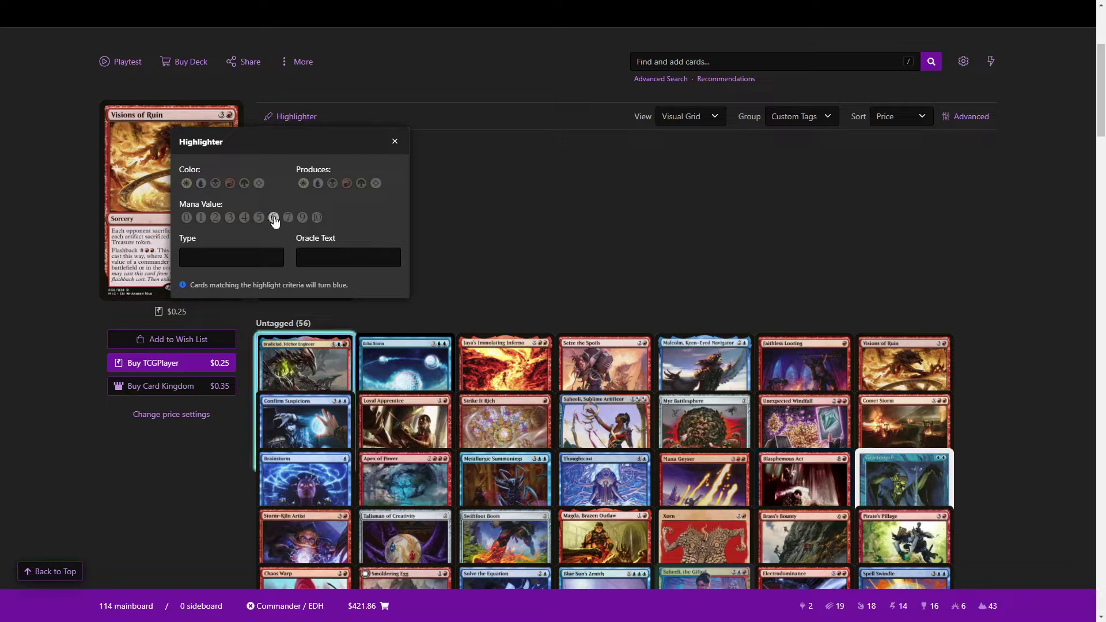
left_click(273, 218)
left_click(287, 217)
left_click(302, 217)
left_click(316, 217)
scroll(614, 237, "down", 2)
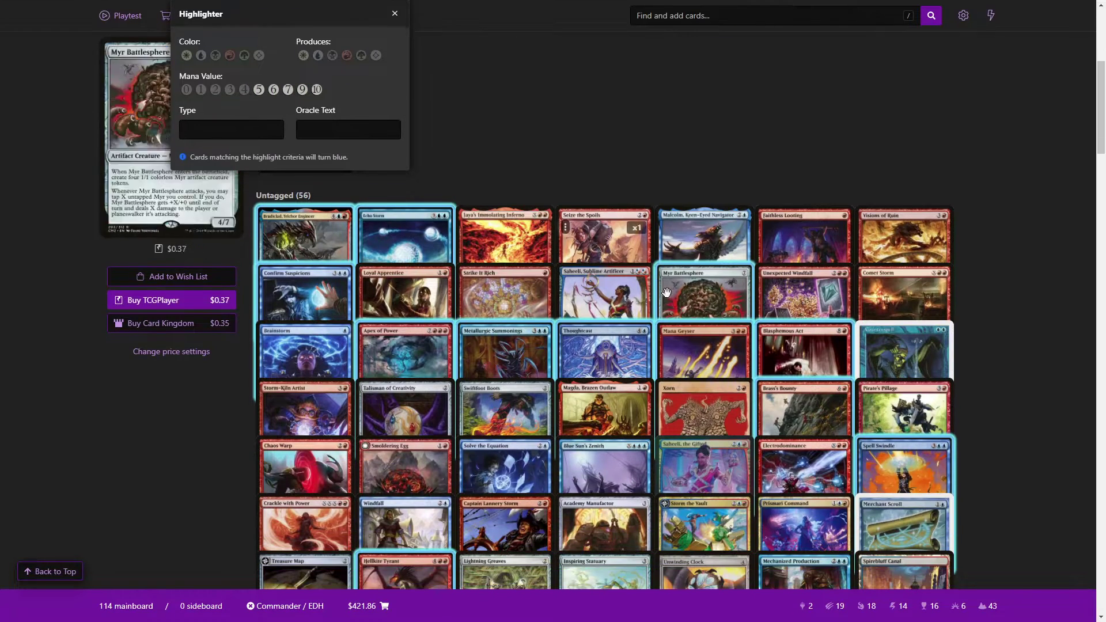
scroll(503, 133, "up", 1)
left_click(396, 81)
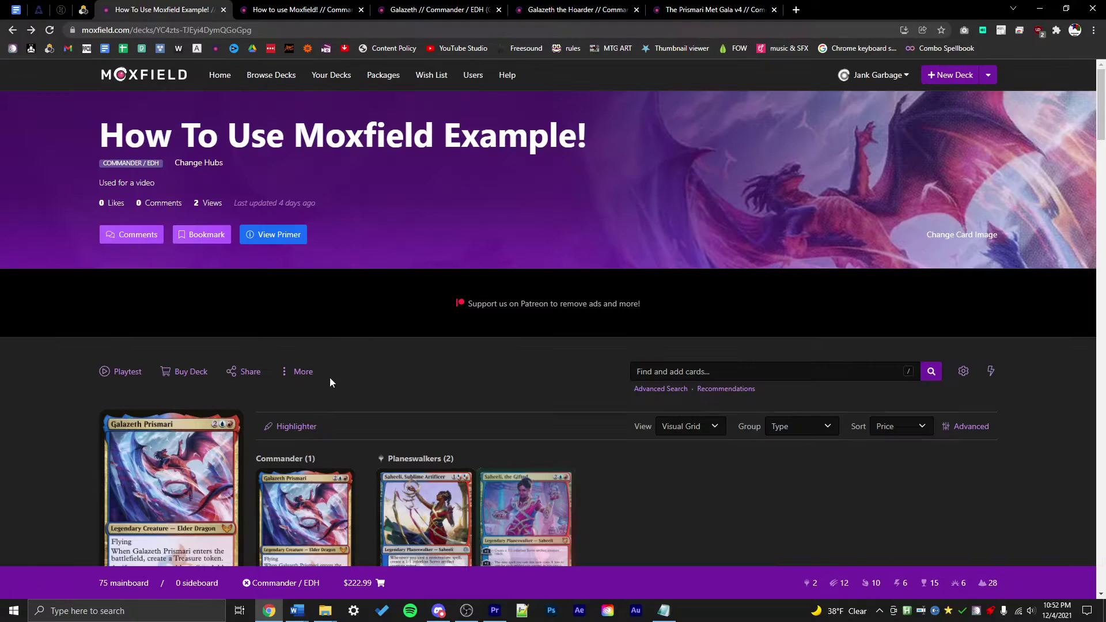
Copy the "How To Use Moxfield Example!" deck list for MTGA and try downloading the MTGO text file.
left_click(302, 372)
left_click(303, 118)
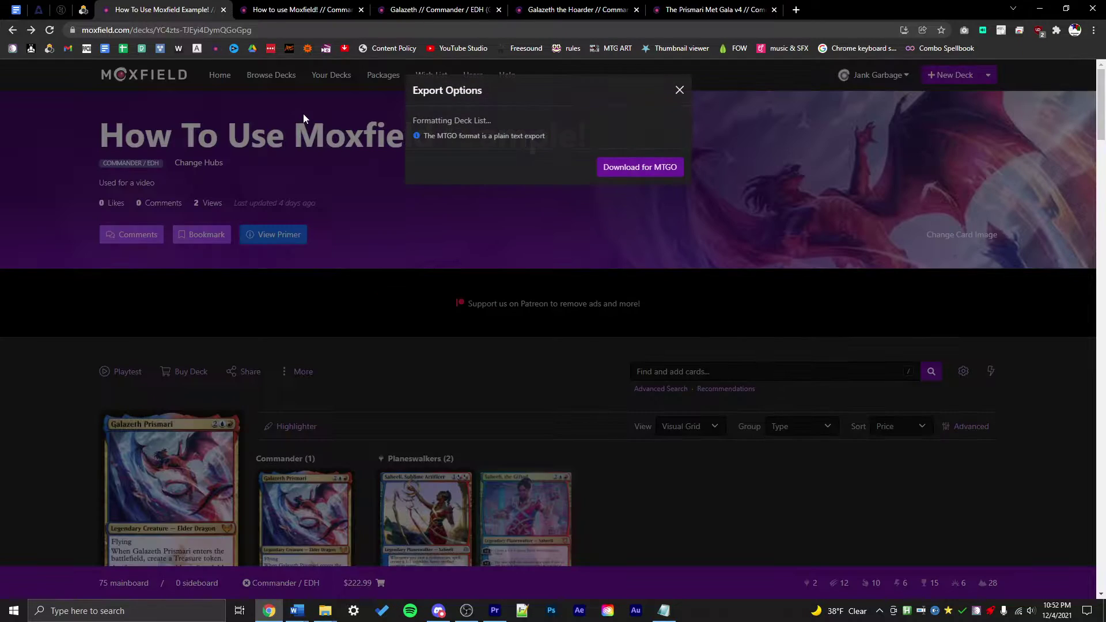
left_click(483, 202)
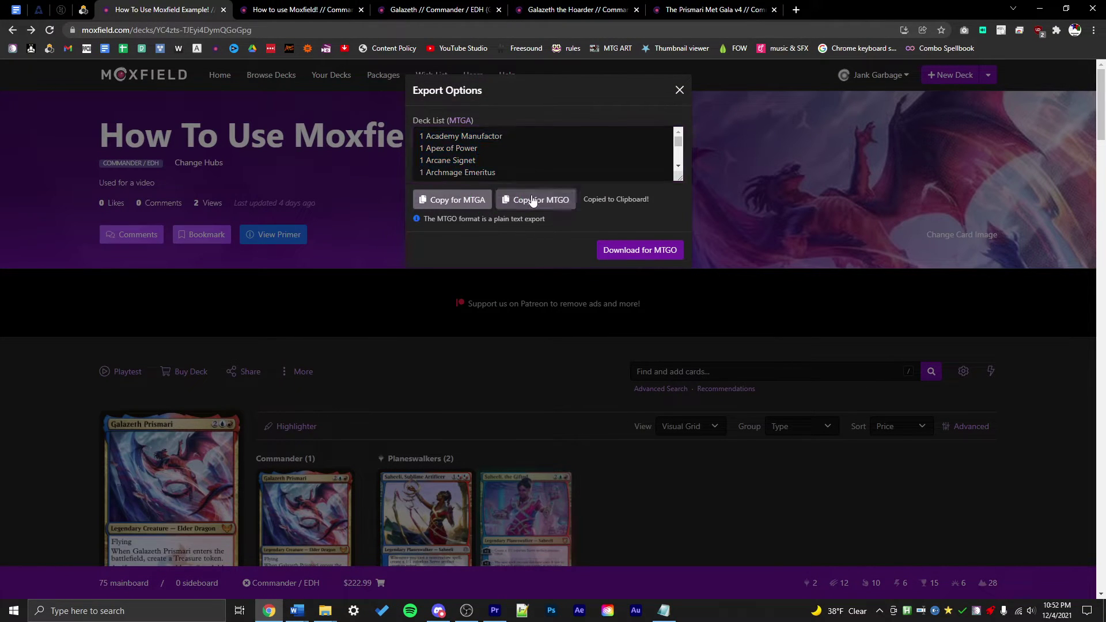
left_click(648, 249)
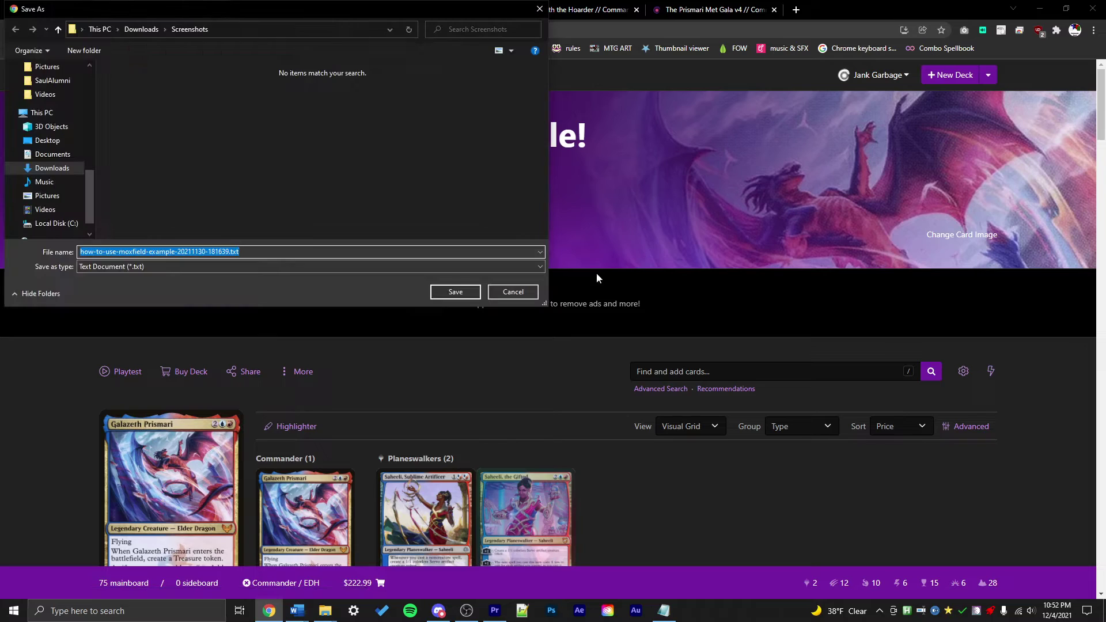
left_click(517, 294)
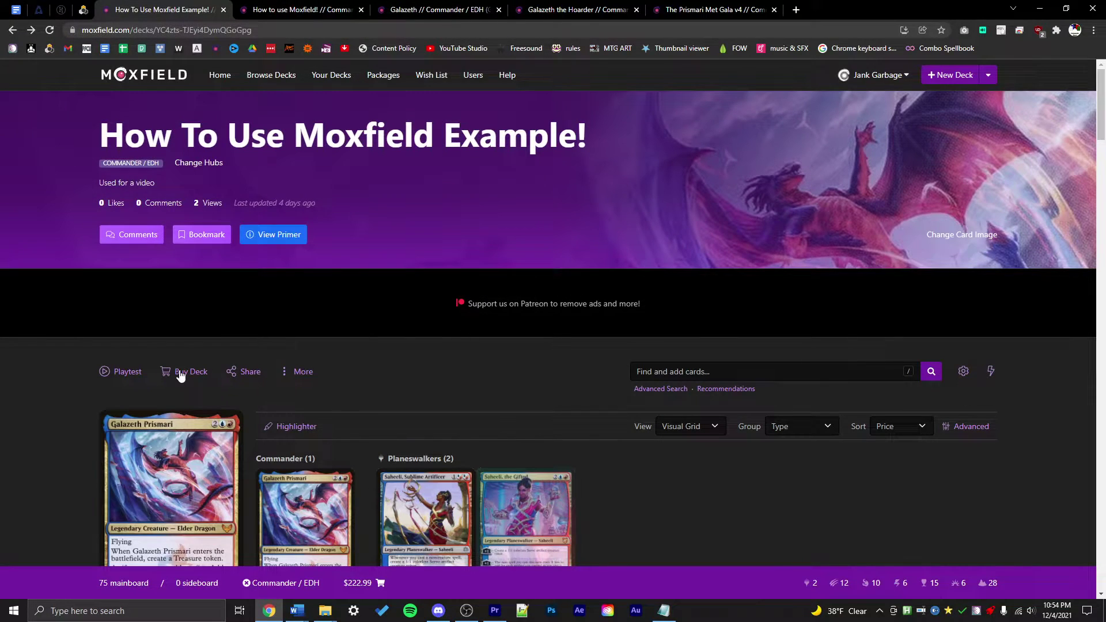
Open the purchase options for the "How To Use Moxfield Example!" deck.
left_click(184, 372)
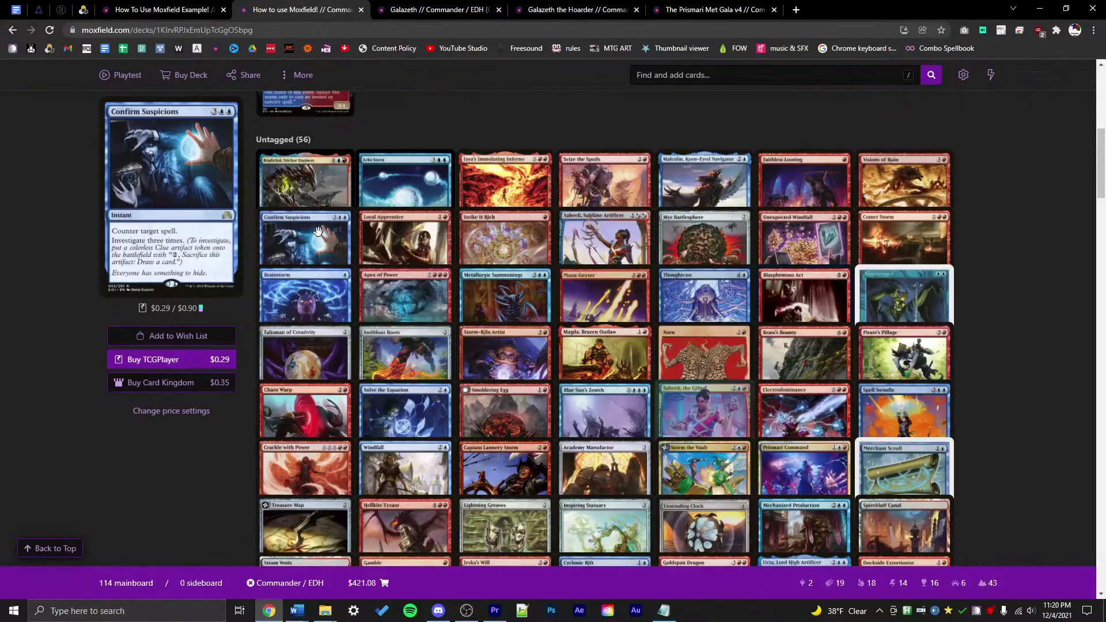
Add an extra copy of Confirm Suspicions and Loyal Apprentice, and remove both extra copies again.
key("alt+1")
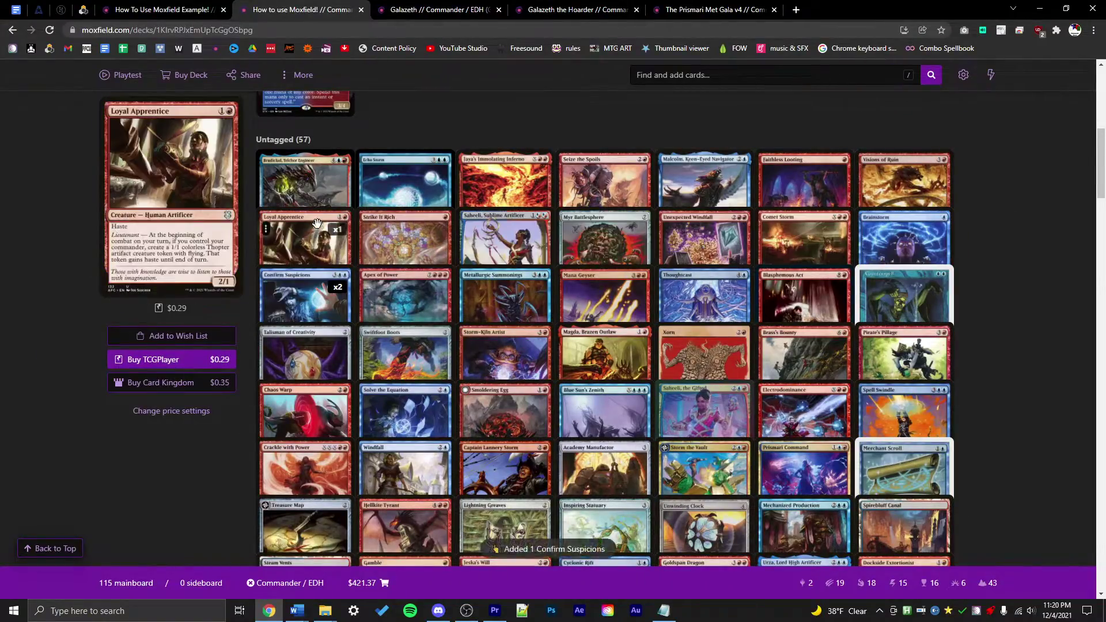
key("alt+1")
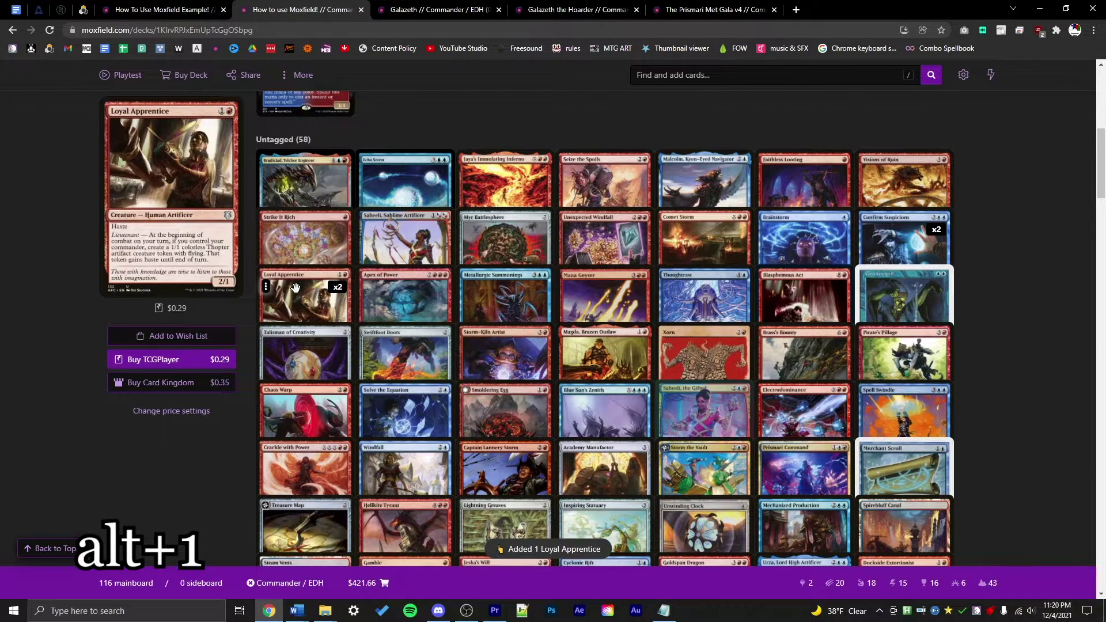
key("alt+2")
key("alt+2")
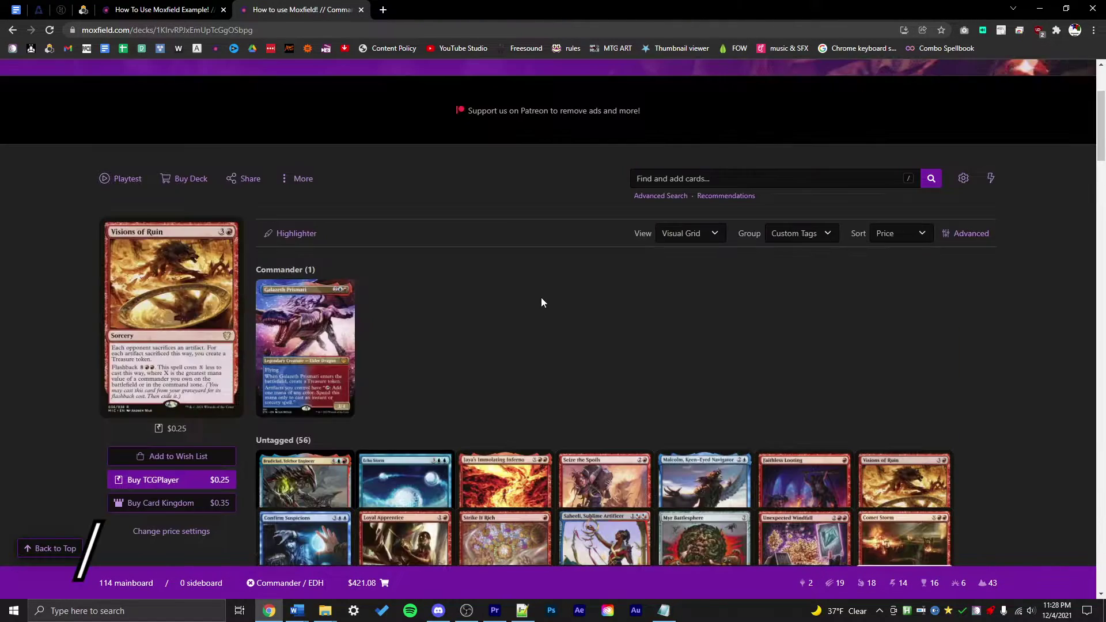
key("slash")
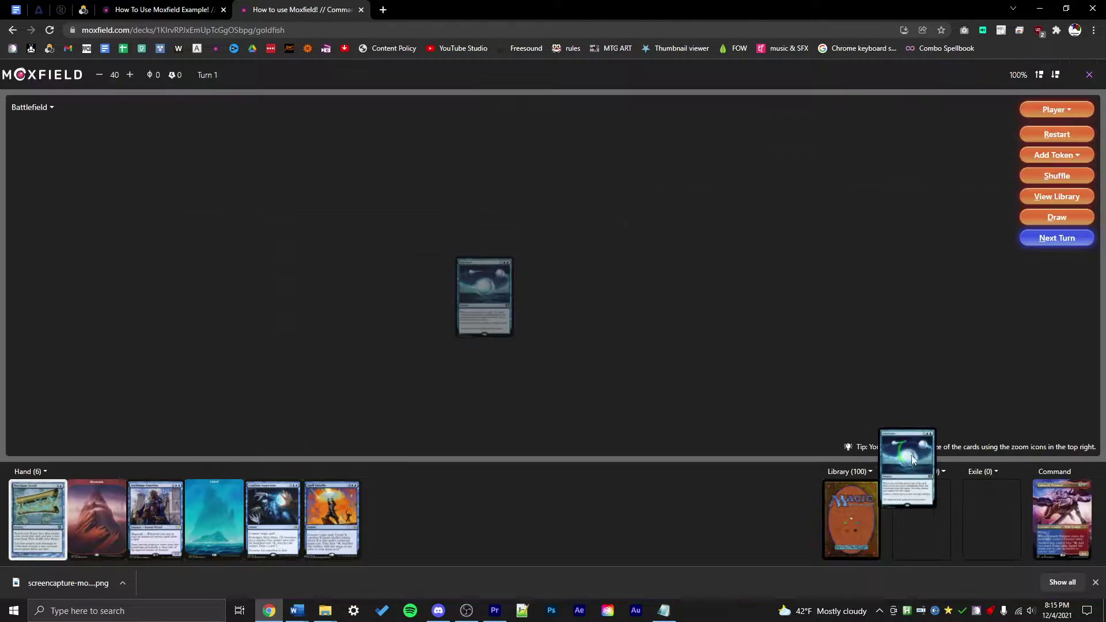
Playtest the deck by moving Echo Storm between zones and playing an Island from the hand to the battlefield.
left_click_drag(911, 455, 477, 527)
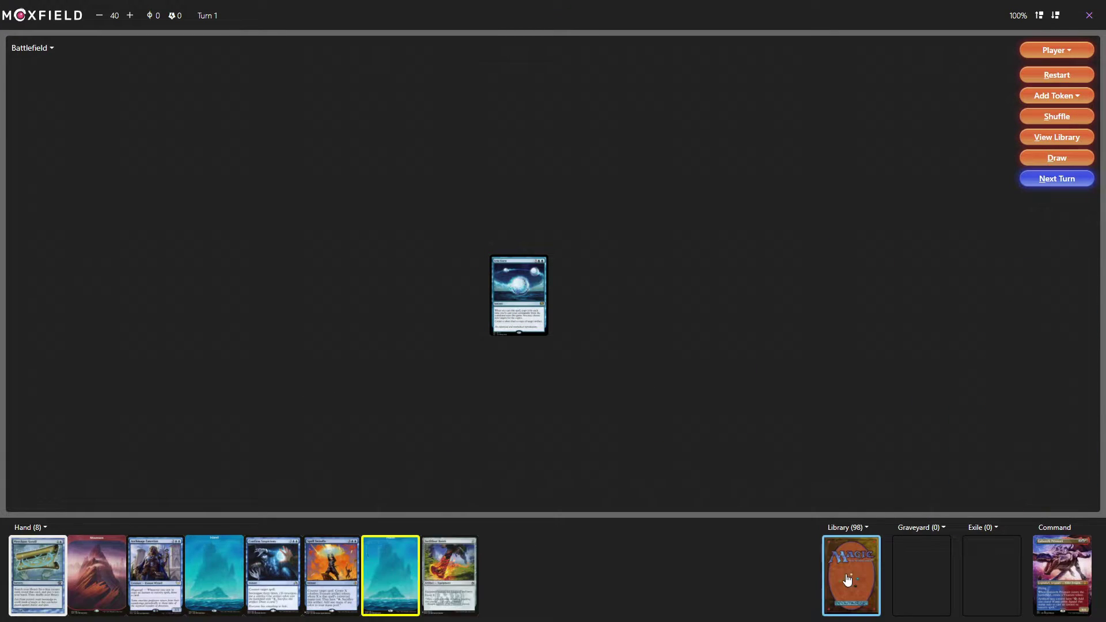
left_click_drag(390, 568, 402, 444)
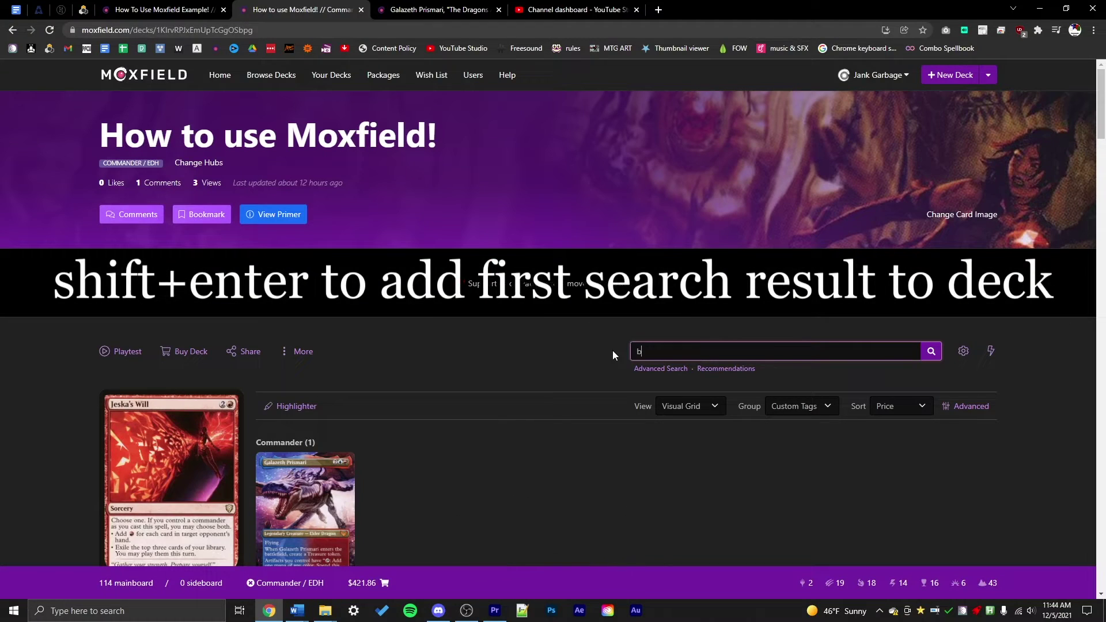
Search for "birgi" and add the first result, Birgi, God of Storytelling, directly to the deck.
type("birg")
type("i")
key("shift+Return")
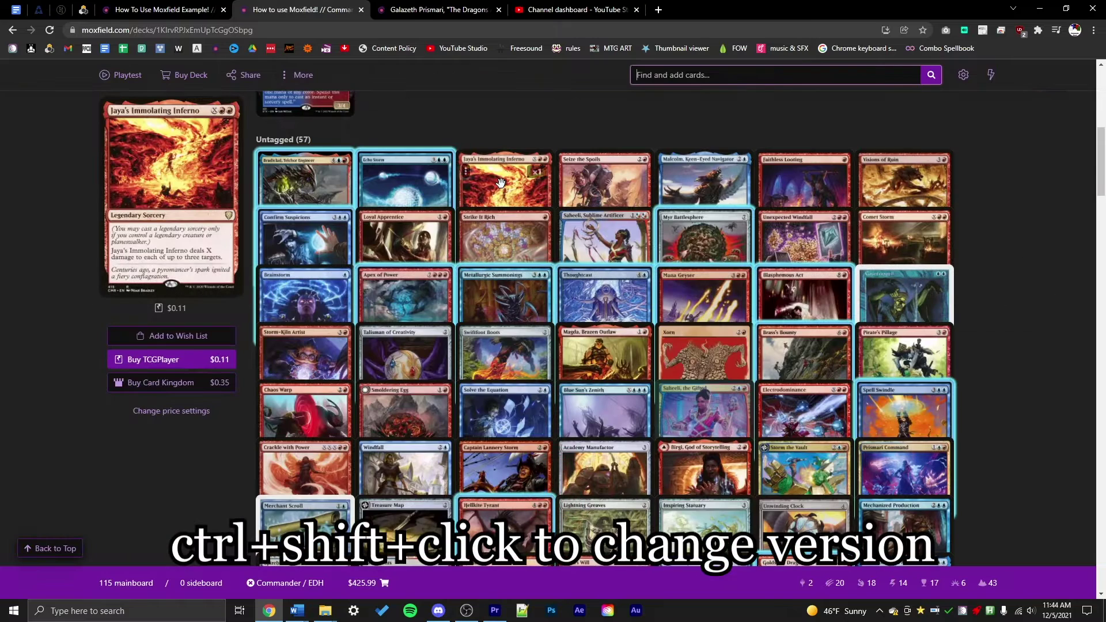
Open the printing selection for Jaya's Immolating Inferno and review the available versions.
left_click(501, 184, "ctrl+shift")
scroll(503, 191, "down", 2)
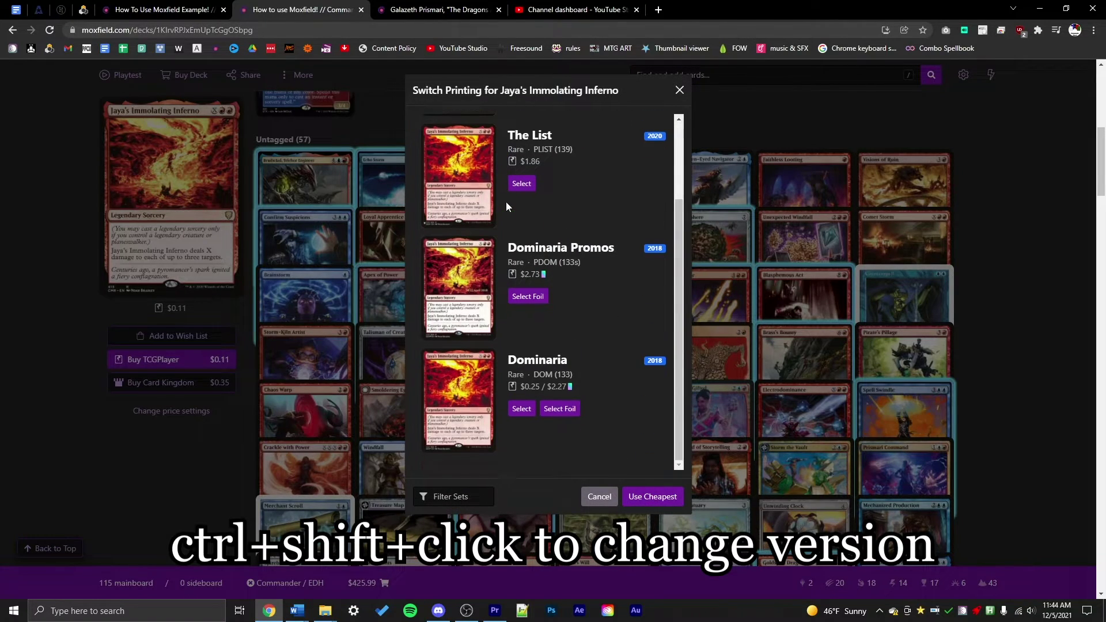
scroll(506, 203, "up", 2)
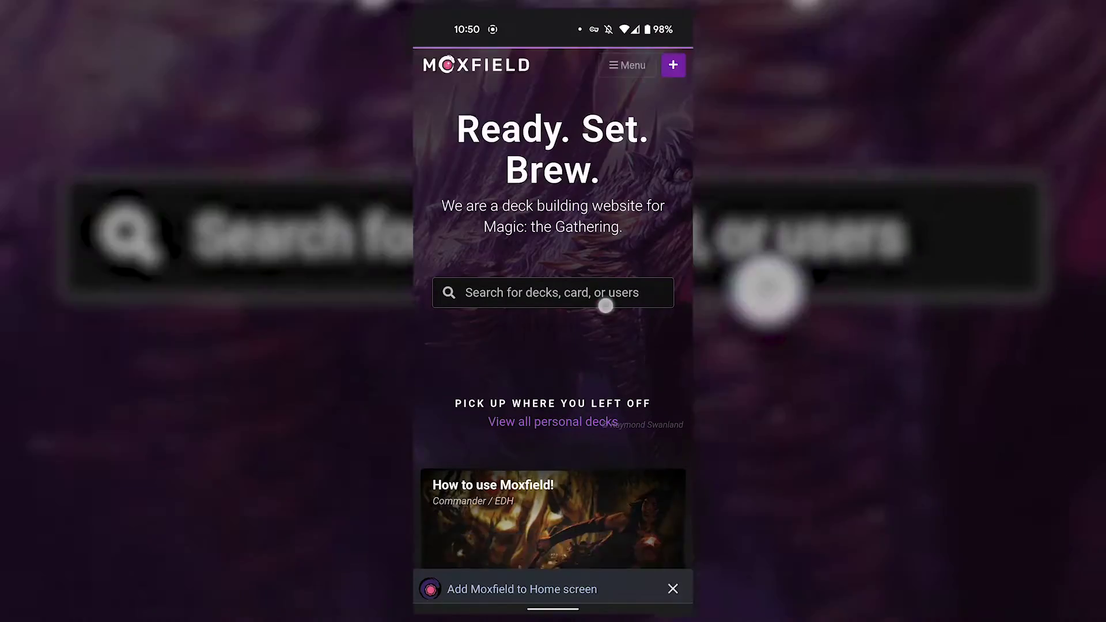
Open "How to use Moxfield!" on the mobile site, browse its cards and open the options of commander Galazeth Prismari.
scroll(605, 306, "down", 5)
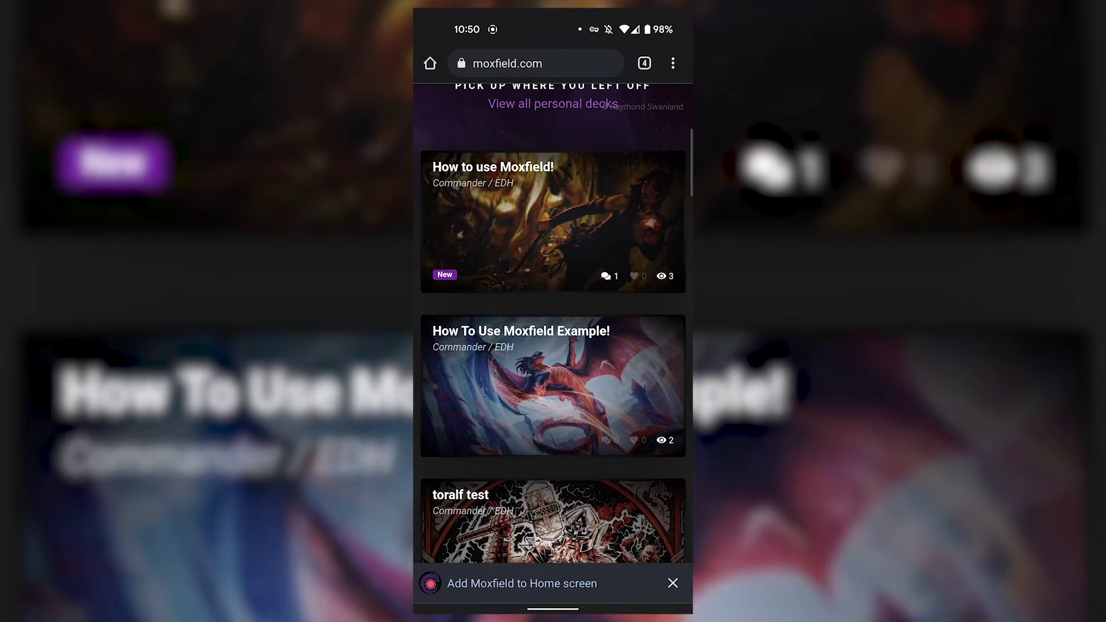
left_click(536, 178)
scroll(605, 374, "down", 10)
scroll(594, 369, "up", 1)
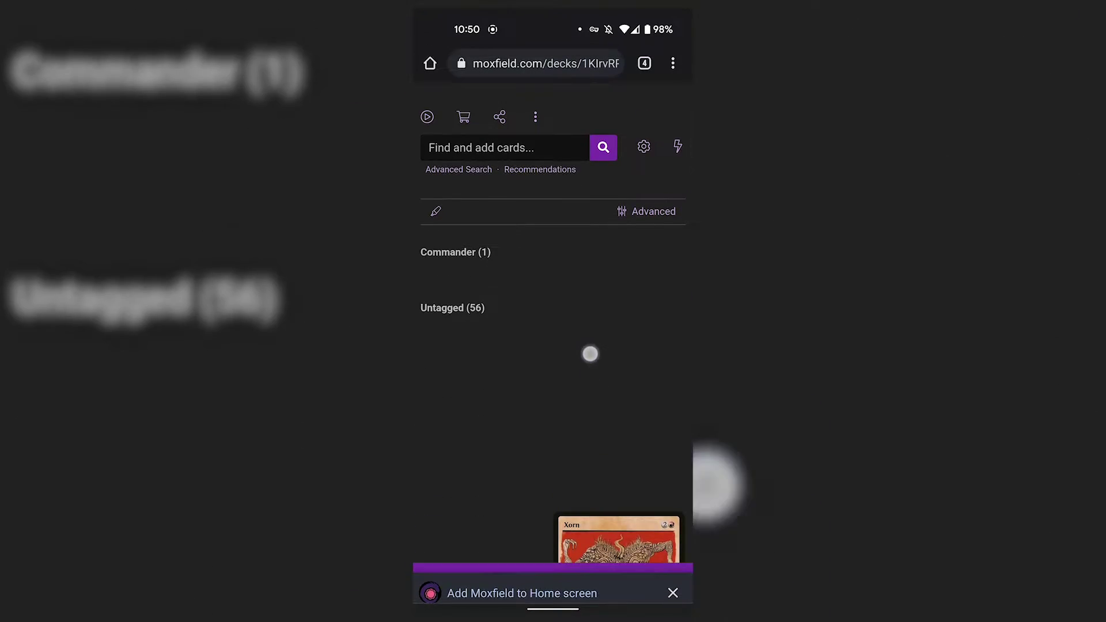
scroll(594, 368, "down", 3)
scroll(575, 334, "up", 2)
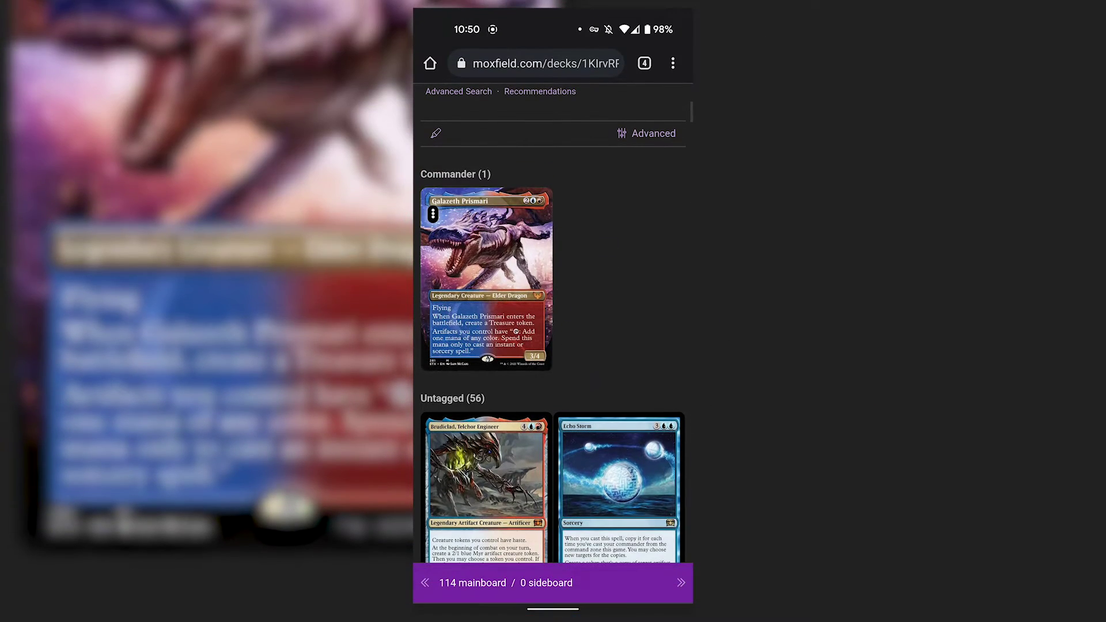
left_click(434, 214)
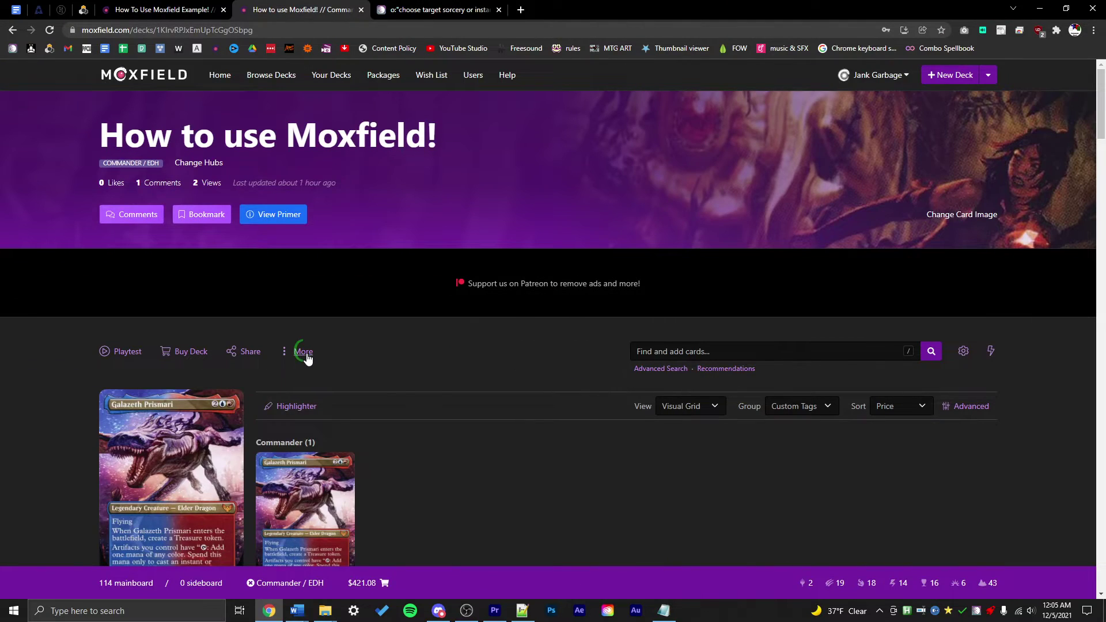
Open the settings of the "How to use Moxfield!" deck and look through the options.
left_click(306, 355)
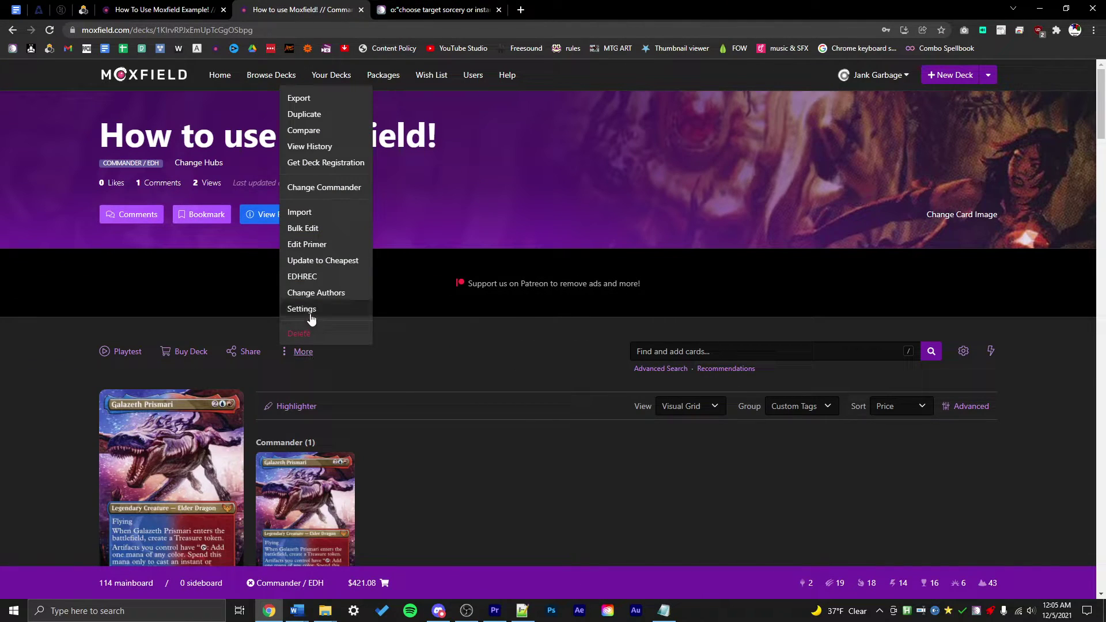
left_click(311, 318)
scroll(312, 318, "down", 1)
left_click(294, 415)
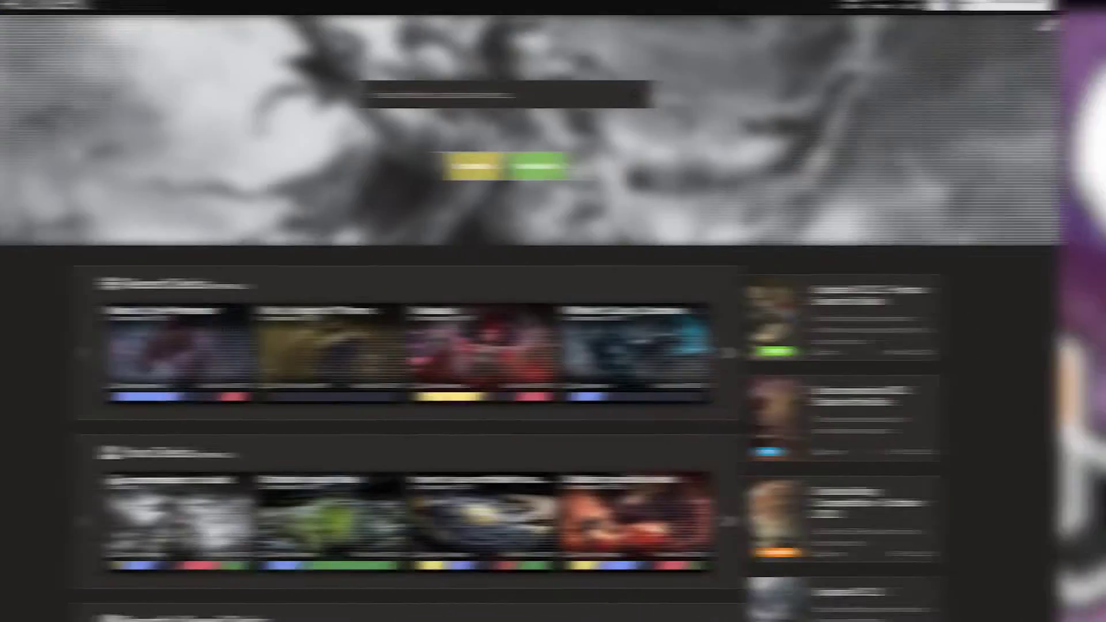
scroll(553, 346, "down", 4)
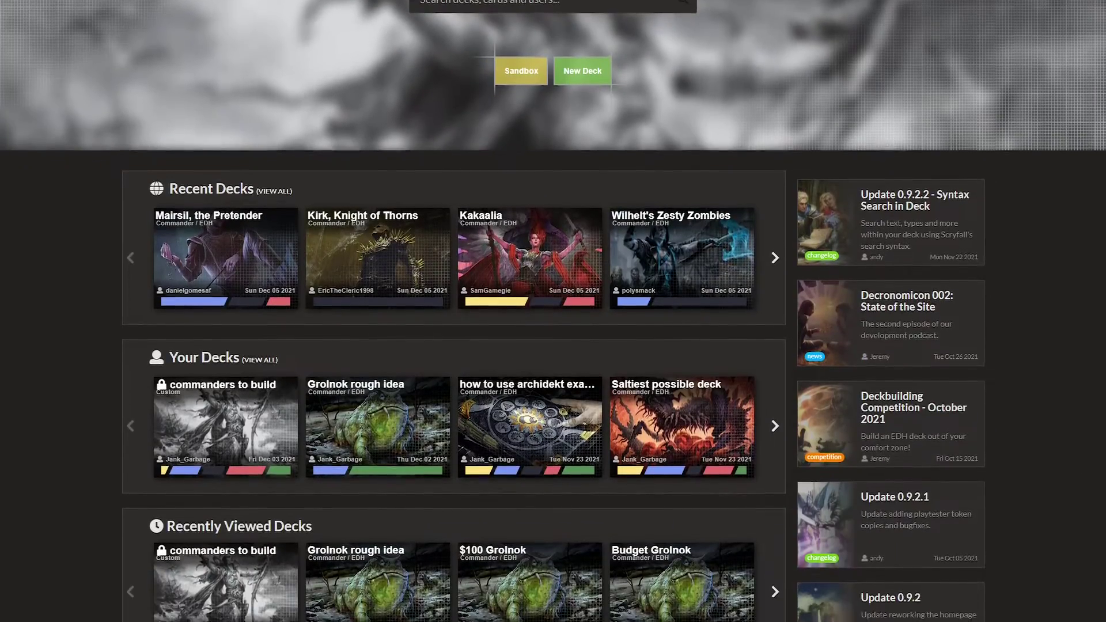
scroll(553, 345, "down", 4)
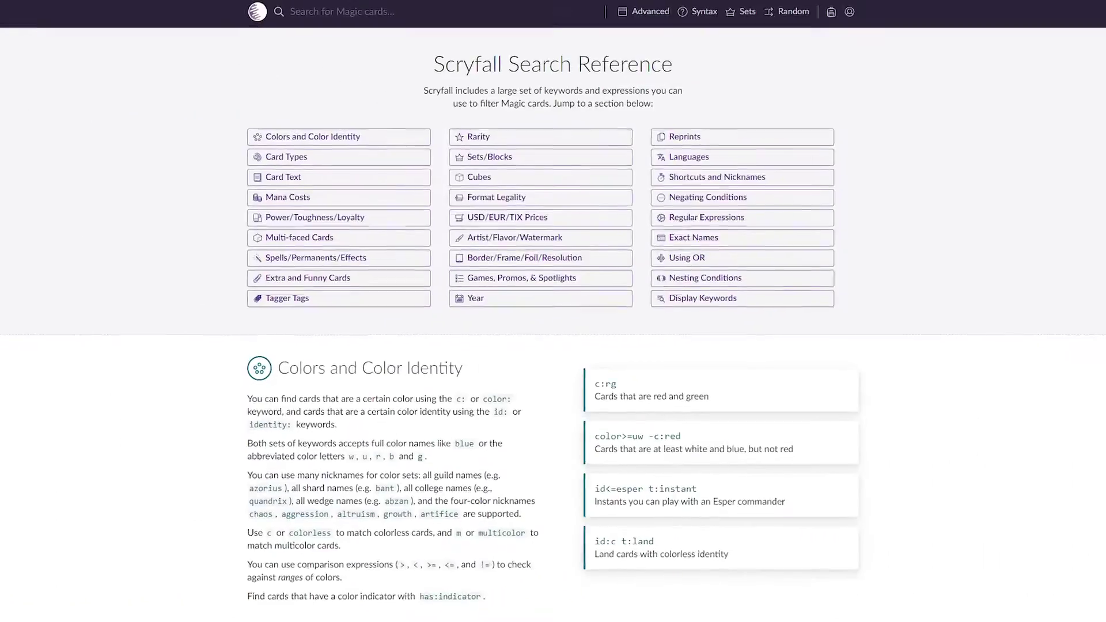